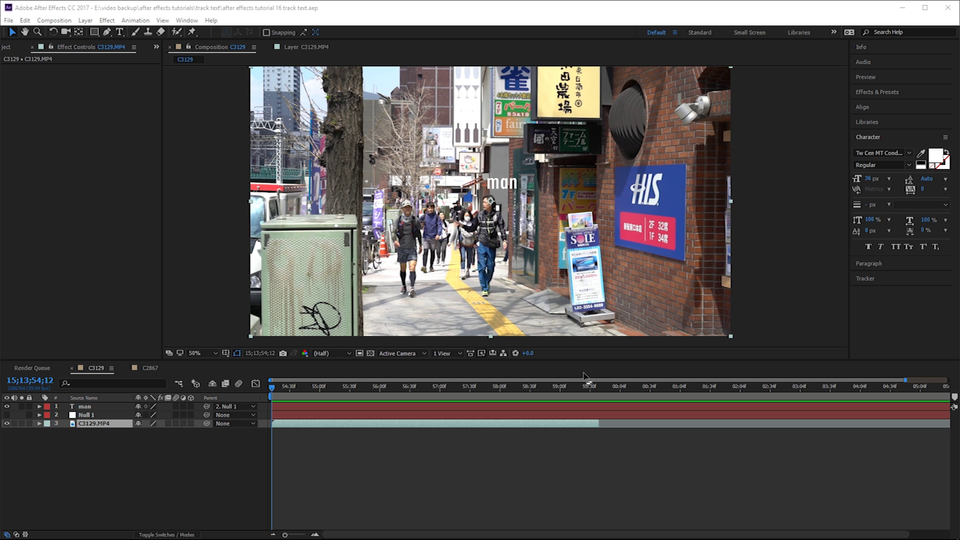
# - Preview the C3129 street clip from the start to check the man label's movement
pyautogui.click(273, 386)
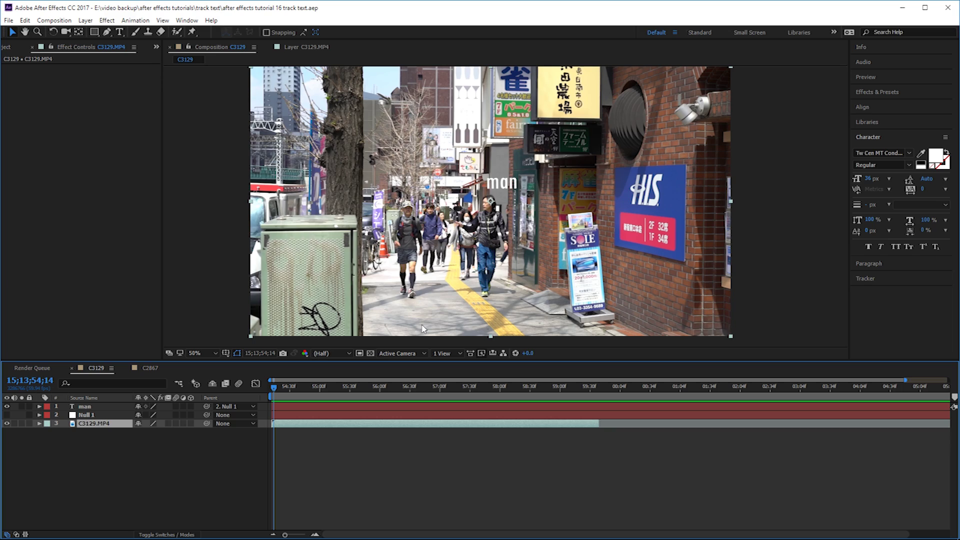
pyautogui.press('space')
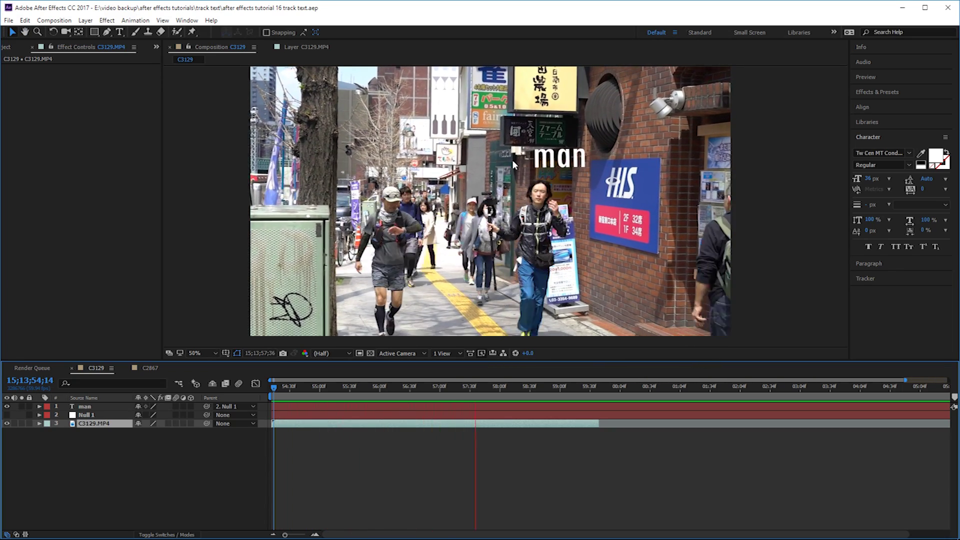
pyautogui.moveTo(418, 395); pyautogui.dragTo(430, 393)
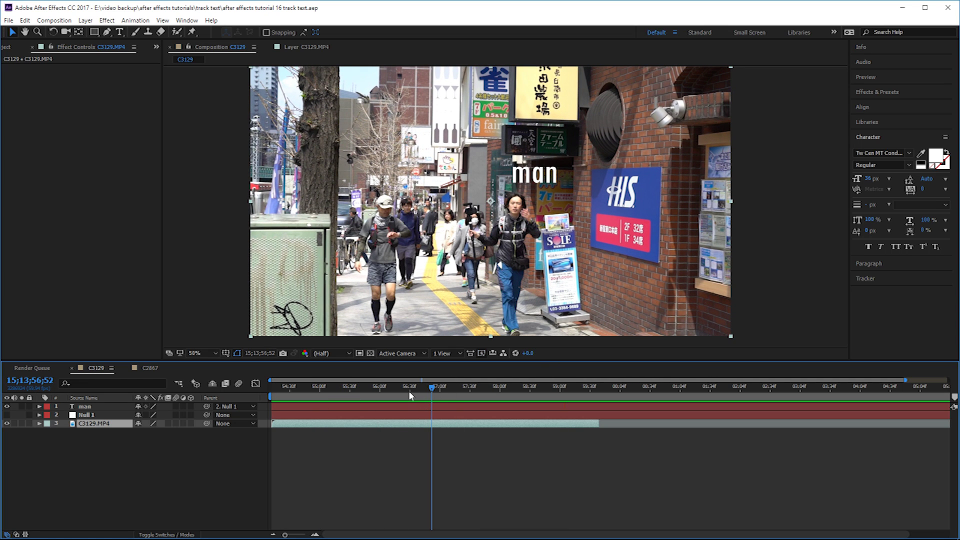
pyautogui.click(392, 388)
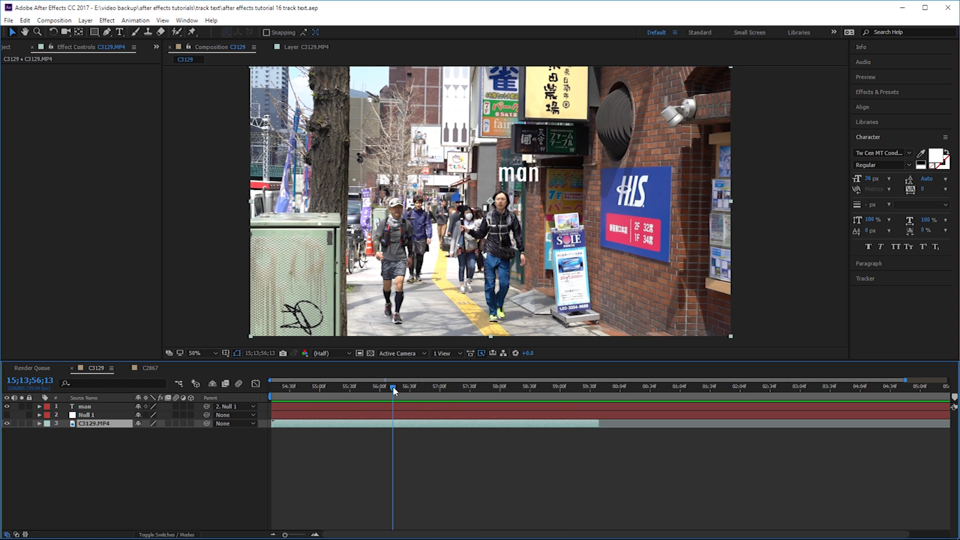
# - Switch to the C2867 forest composition and preview the 'floor' and 'tree' text
pyautogui.click(149, 369)
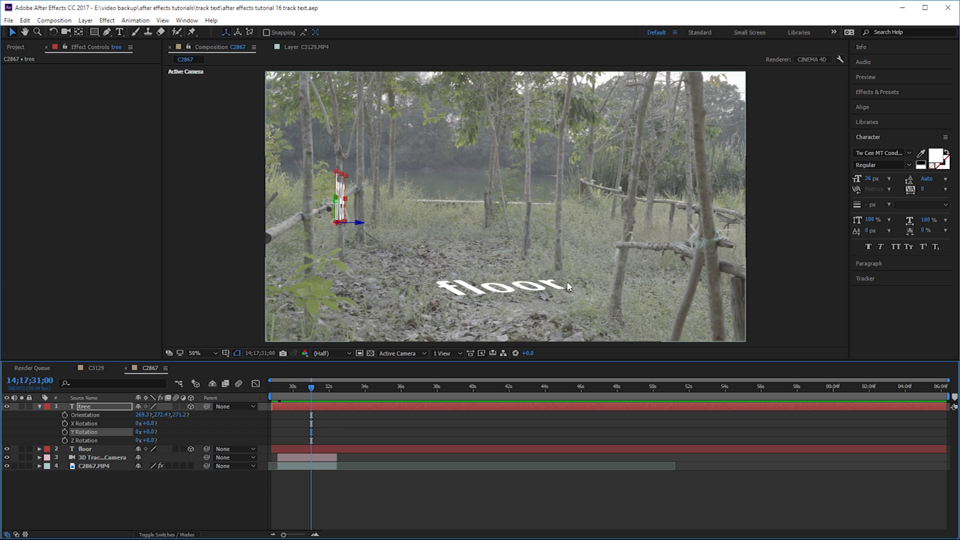
pyautogui.moveTo(311, 389); pyautogui.dragTo(286, 386)
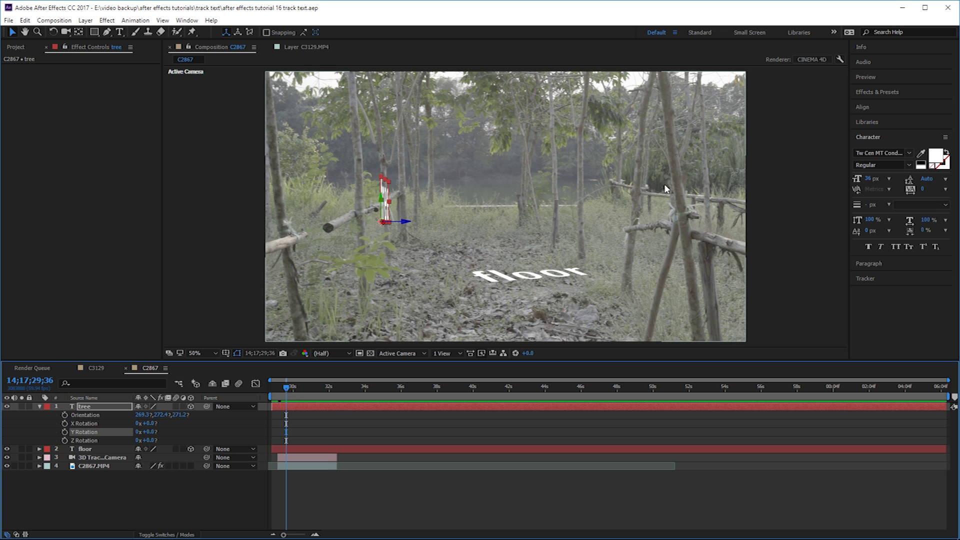
pyautogui.moveTo(286, 386); pyautogui.dragTo(298, 391)
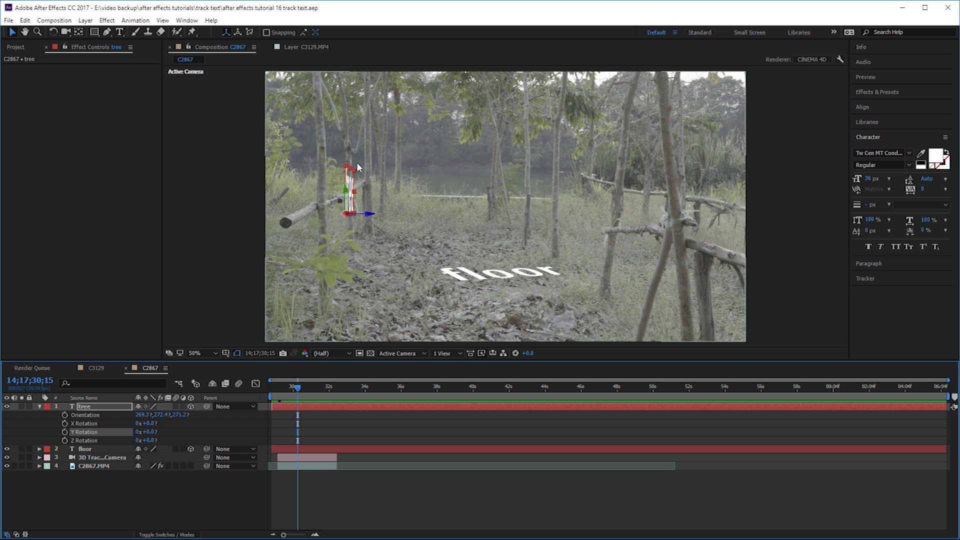
pyautogui.moveTo(298, 388); pyautogui.dragTo(287, 387)
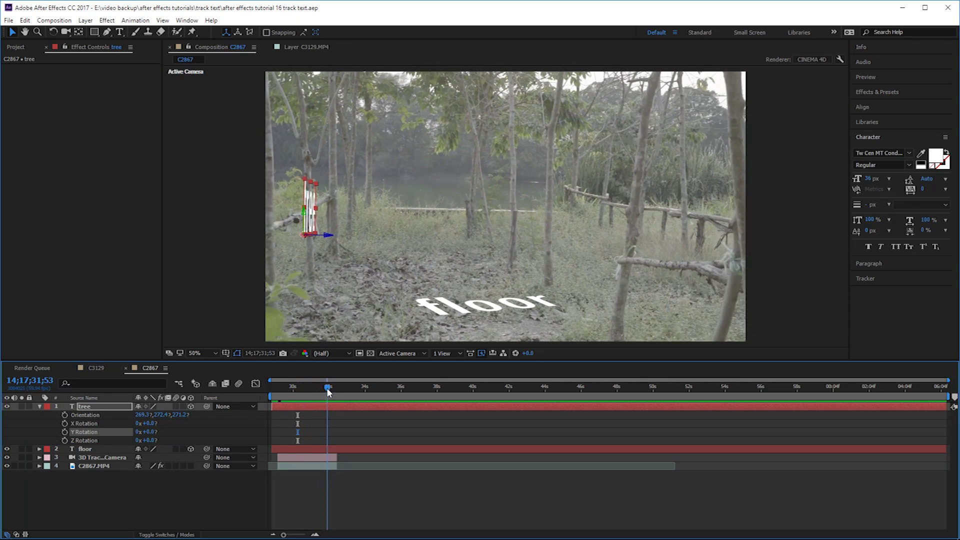
pyautogui.press('space')
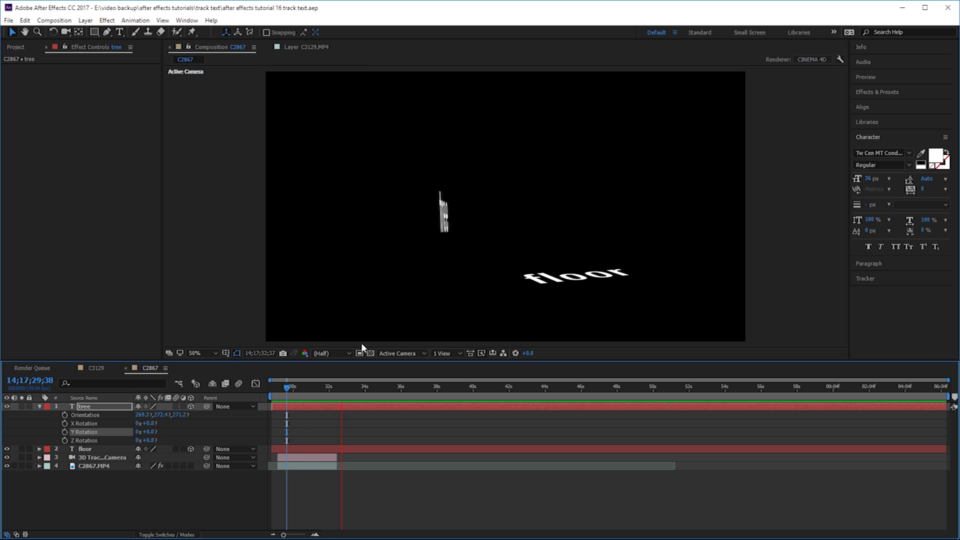
pyautogui.click(299, 388)
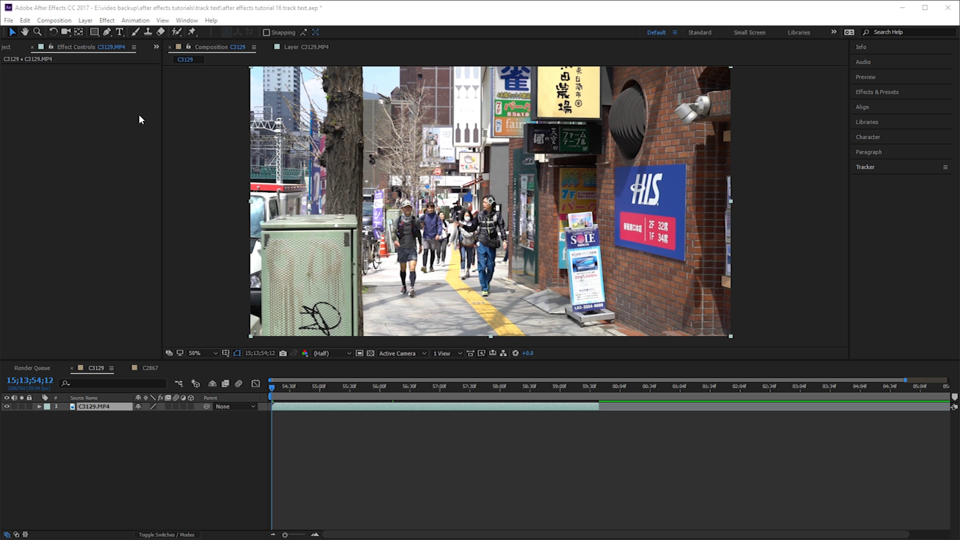
# - Scrub through the C3129.MP4 street footage and expand the Tracker panel
pyautogui.moveTo(274, 389); pyautogui.dragTo(465, 393)
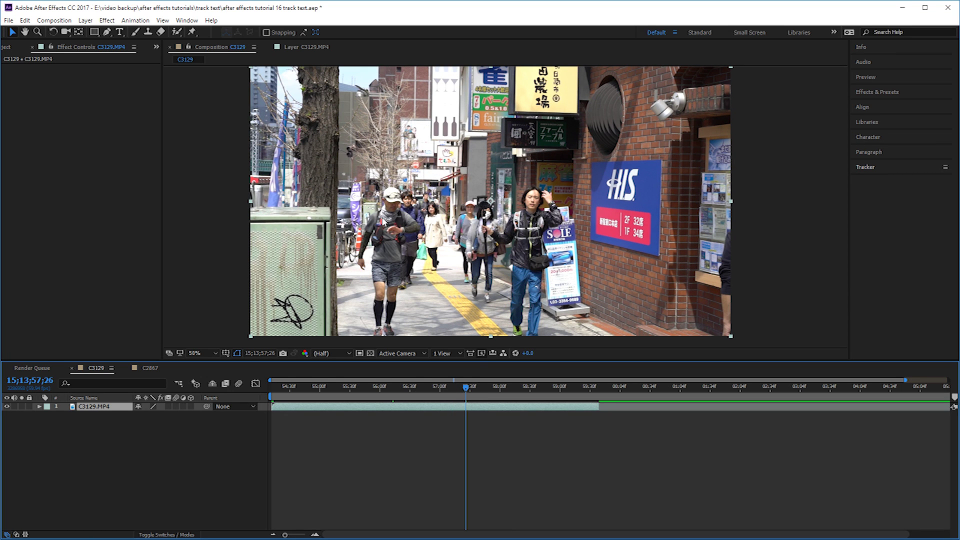
pyautogui.moveTo(465, 388); pyautogui.dragTo(271, 386)
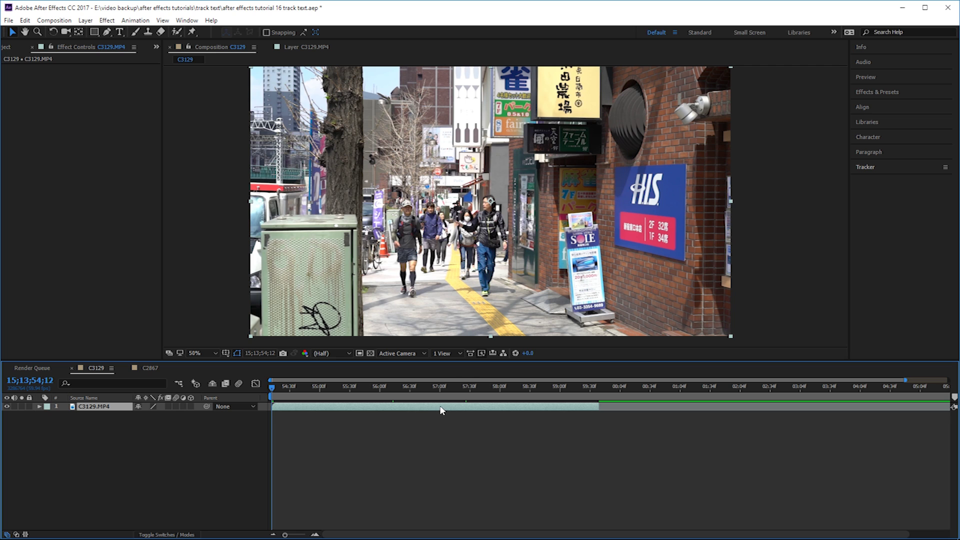
pyautogui.click(871, 169)
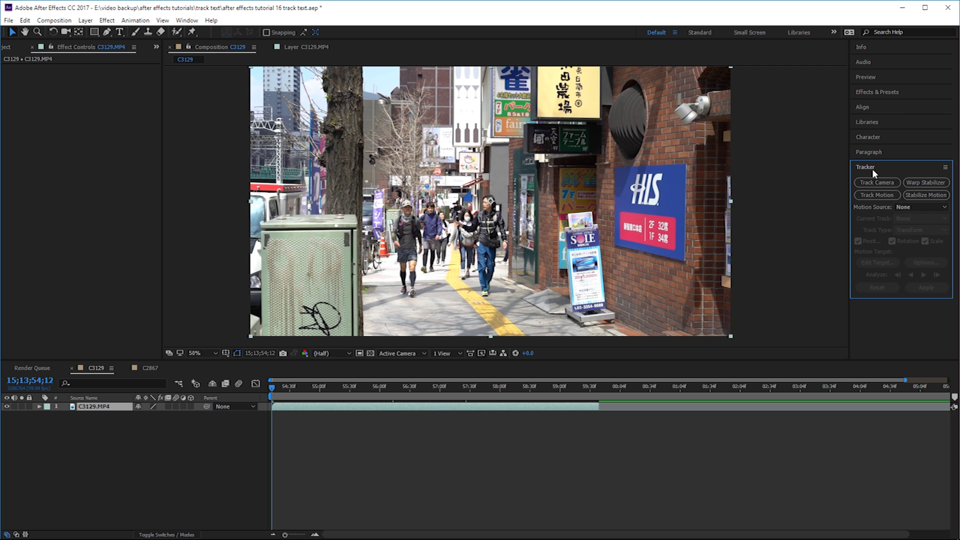
# - Start a Track Motion on C3129.MP4 and zoom the Layer view to inspect the footage
pyautogui.click(869, 195)
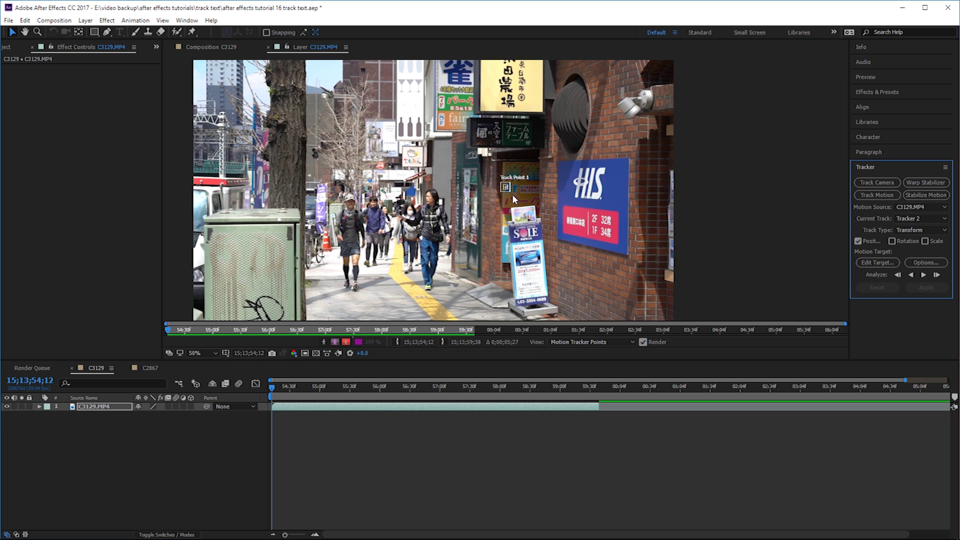
pyautogui.moveTo(288, 383); pyautogui.dragTo(266, 383)
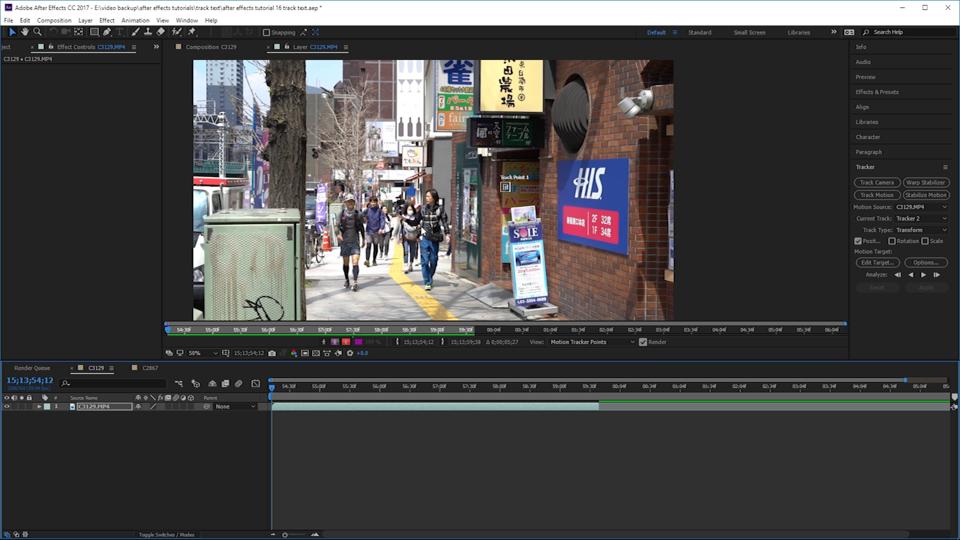
pyautogui.scroll(1, 442, 220)
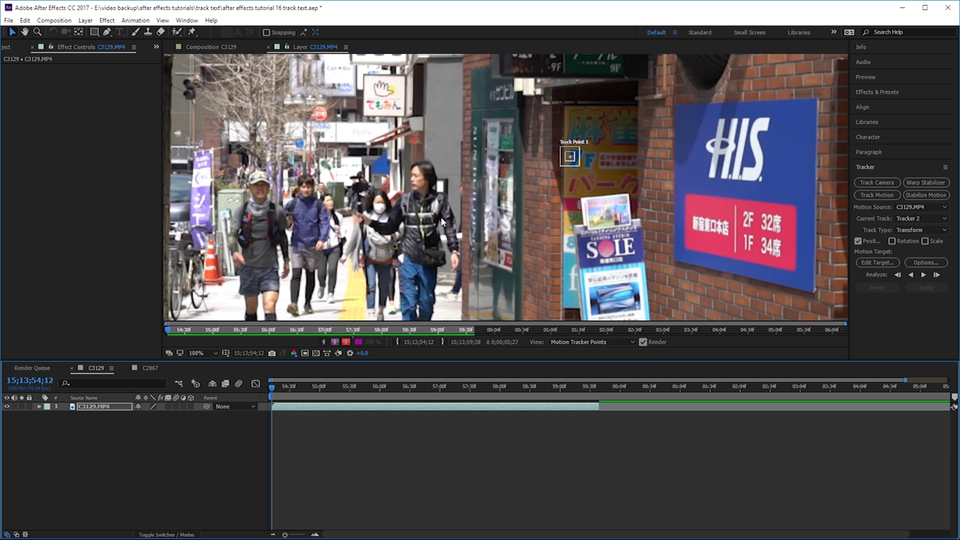
pyautogui.scroll(5, 441, 220)
pyautogui.scroll(-5, 442, 220)
pyautogui.scroll(-3, 441, 220)
pyautogui.scroll(2, 442, 221)
pyautogui.scroll(-2, 441, 220)
# - Pan and zoom the Layer view with the Hand tool to examine the footage
pyautogui.press('h')
pyautogui.moveTo(442, 220)
pyautogui.mouseDown()
pyautogui.moveTo(485, 207)
pyautogui.moveTo(455, 195)
pyautogui.mouseUp()
pyautogui.press('v')
pyautogui.scroll(4, 445, 220)
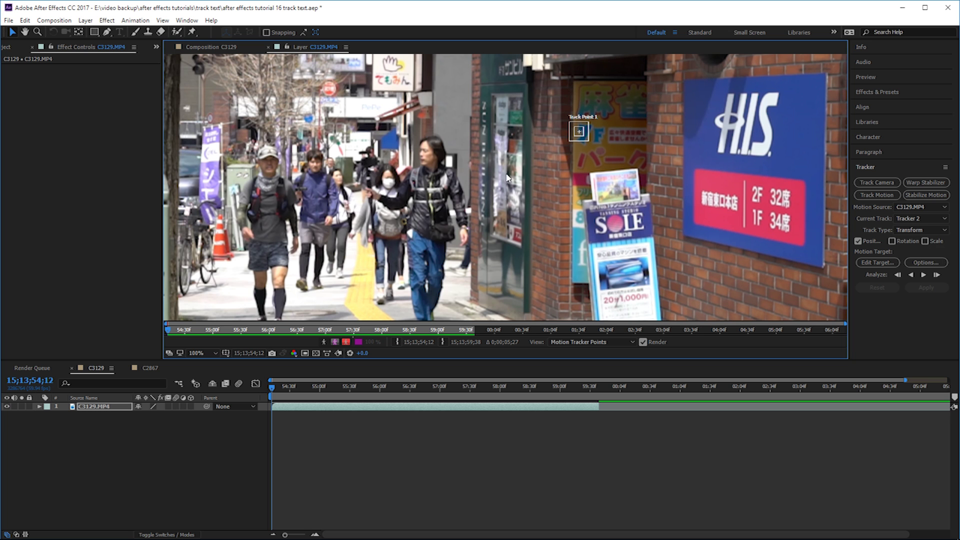
pyautogui.scroll(-1, 440, 250)
pyautogui.scroll(-3, 442, 252)
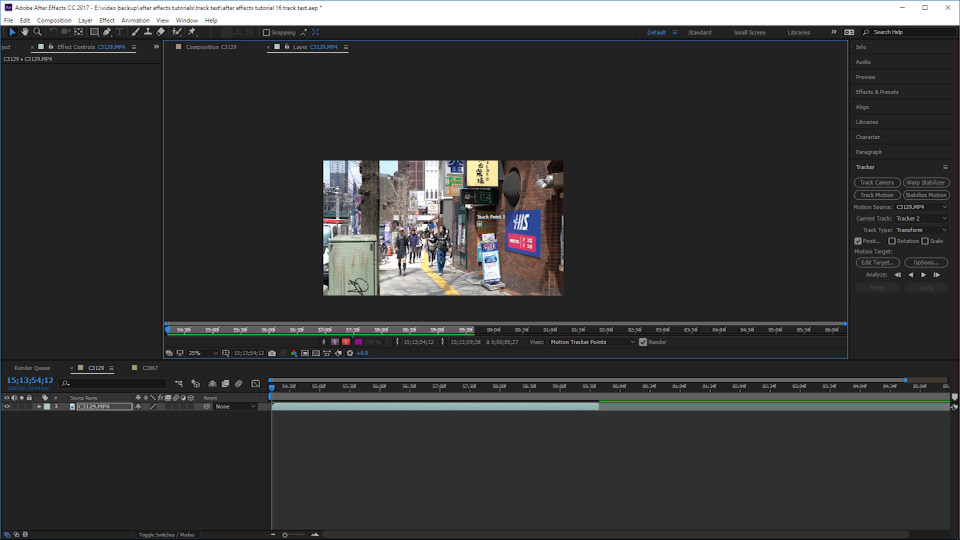
# - Move Track Point 1 off the sign and onto the walking man's chest
pyautogui.moveTo(272, 386); pyautogui.dragTo(561, 388)
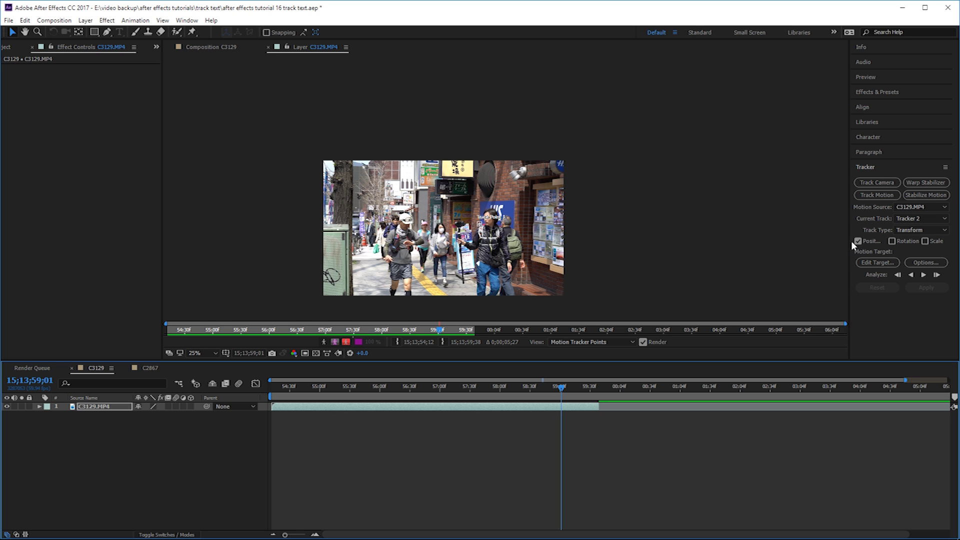
pyautogui.scroll(4, 448, 246)
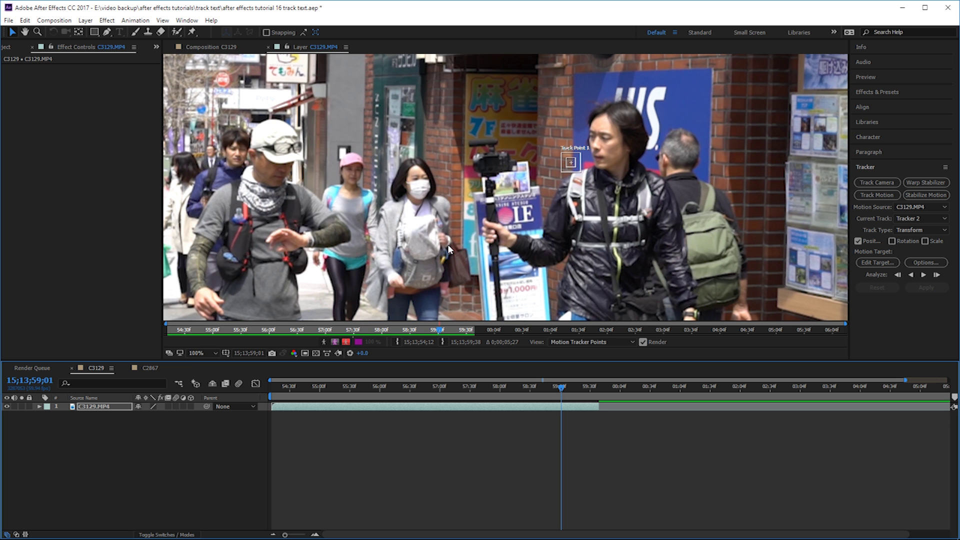
pyautogui.moveTo(424, 385); pyautogui.dragTo(254, 383)
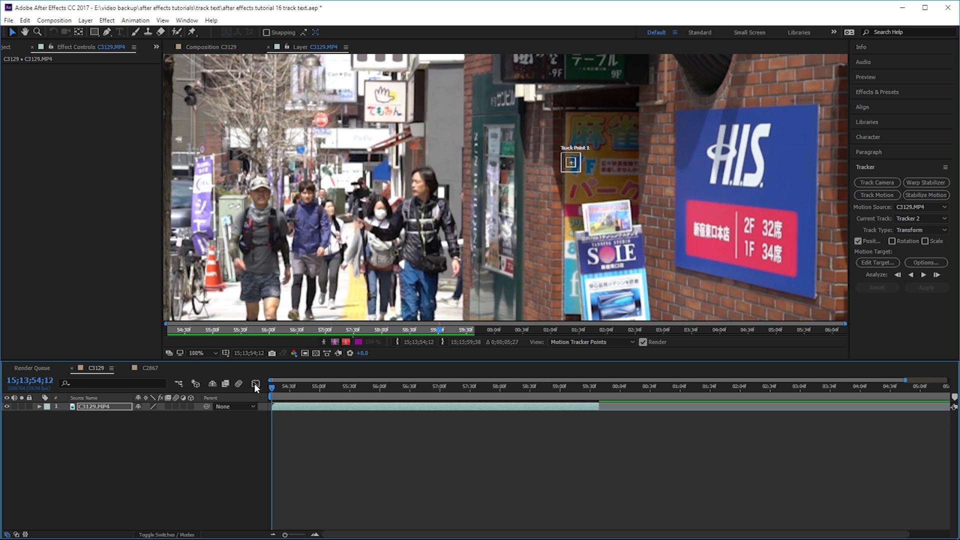
pyautogui.moveTo(568, 170)
pyautogui.mouseDown()
pyautogui.moveTo(456, 196)
pyautogui.moveTo(423, 228)
pyautogui.mouseUp()
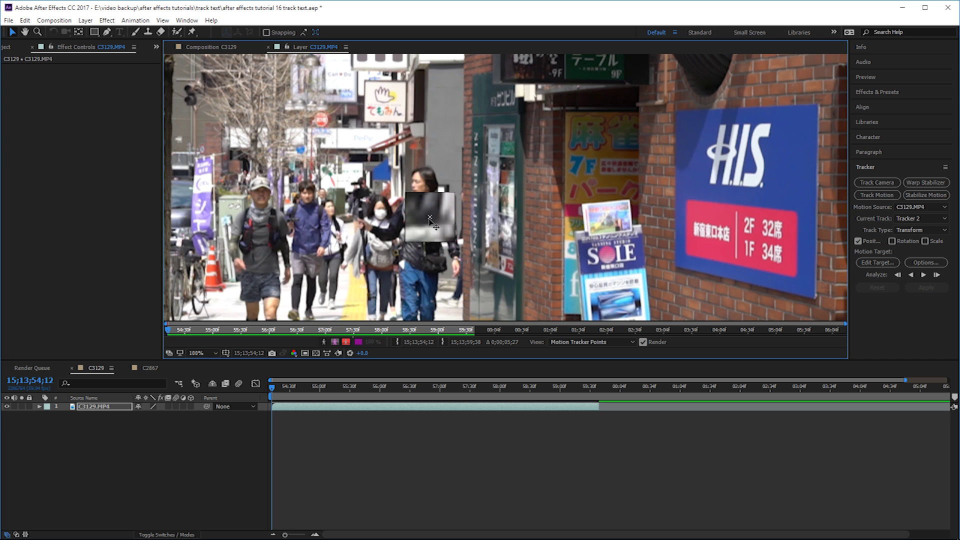
pyautogui.moveTo(425, 229); pyautogui.dragTo(439, 231)
# - Scrub through the clip to confirm the man stays in frame
pyautogui.scroll(1, 439, 231)
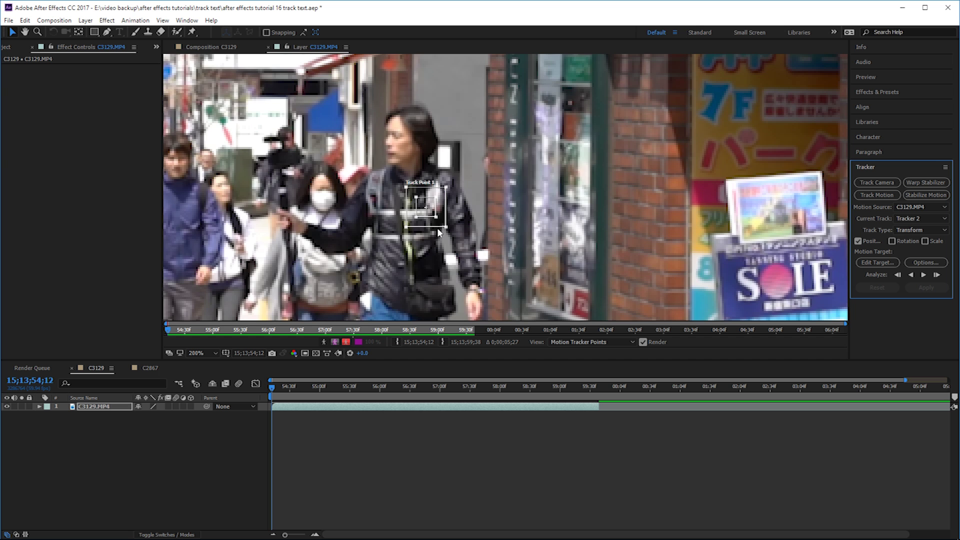
pyautogui.scroll(-2, 438, 231)
pyautogui.scroll(-1, 438, 231)
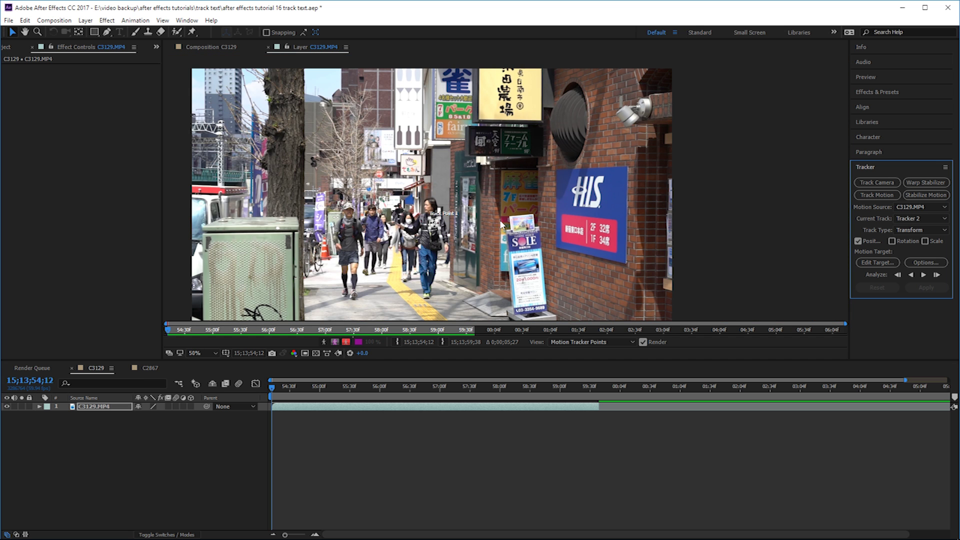
pyautogui.moveTo(279, 391); pyautogui.dragTo(446, 388)
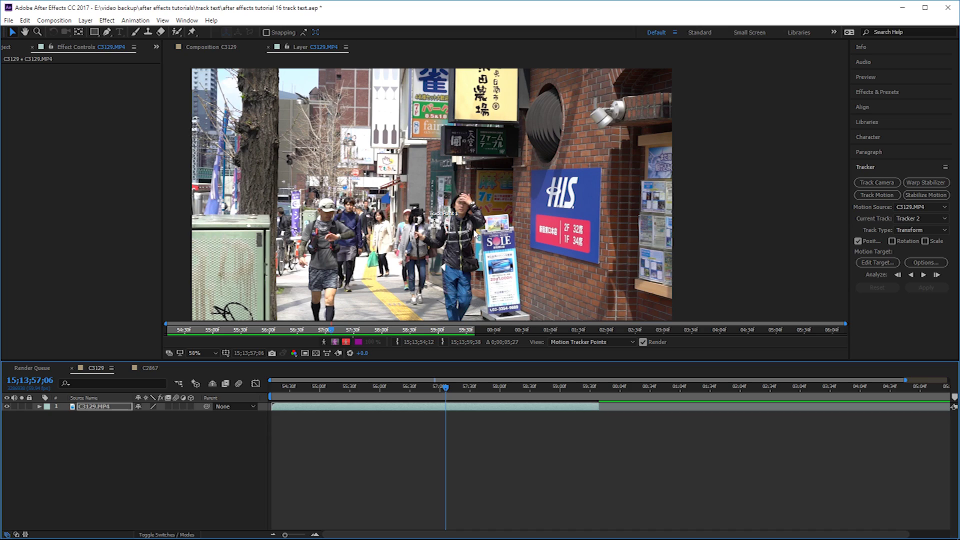
pyautogui.moveTo(447, 388); pyautogui.dragTo(484, 387)
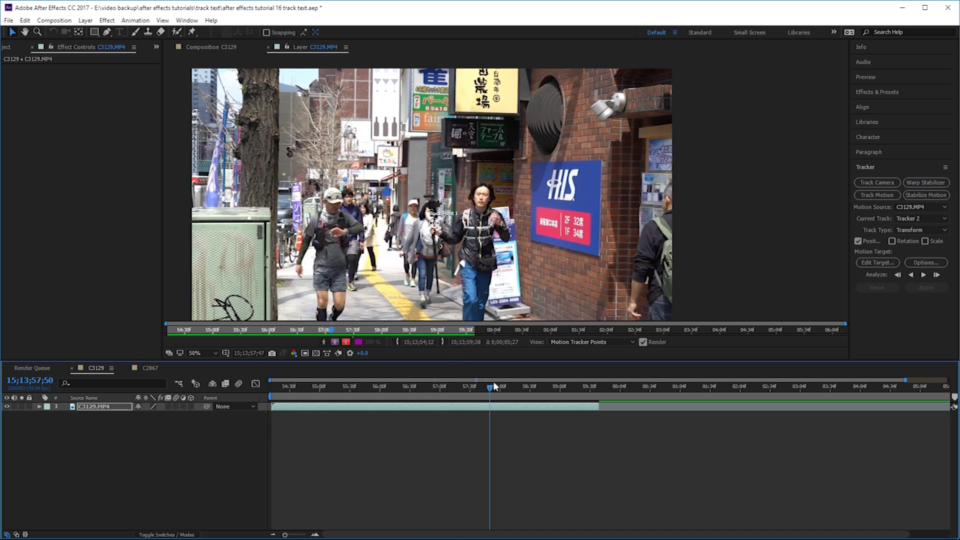
pyautogui.moveTo(483, 386)
pyautogui.mouseDown()
pyautogui.moveTo(580, 387)
pyautogui.moveTo(268, 385)
pyautogui.mouseUp()
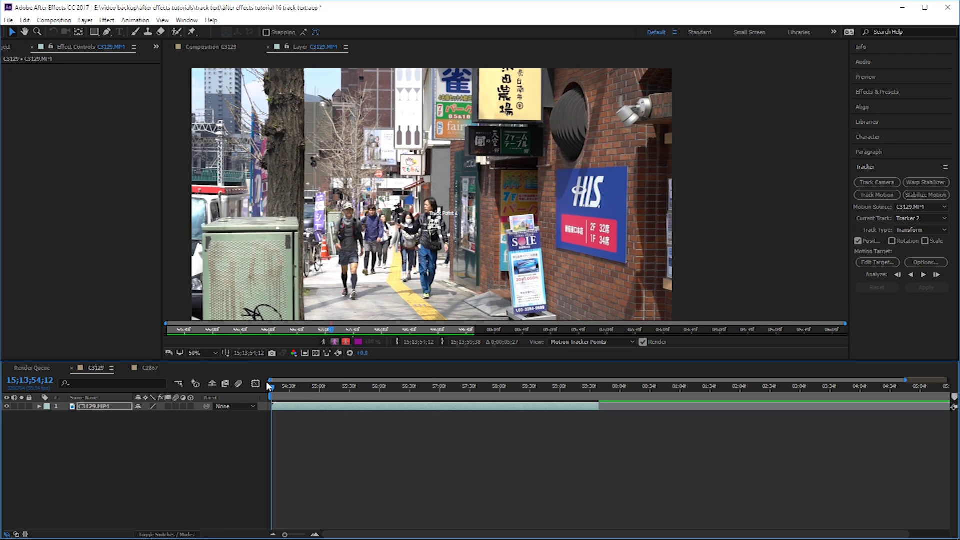
pyautogui.scroll(3, 425, 235)
# - Pan to Track Point 1, nudge it lower on the jacket, and step frames to check it
pyautogui.scroll(2, 425, 234)
pyautogui.scroll(1, 455, 209)
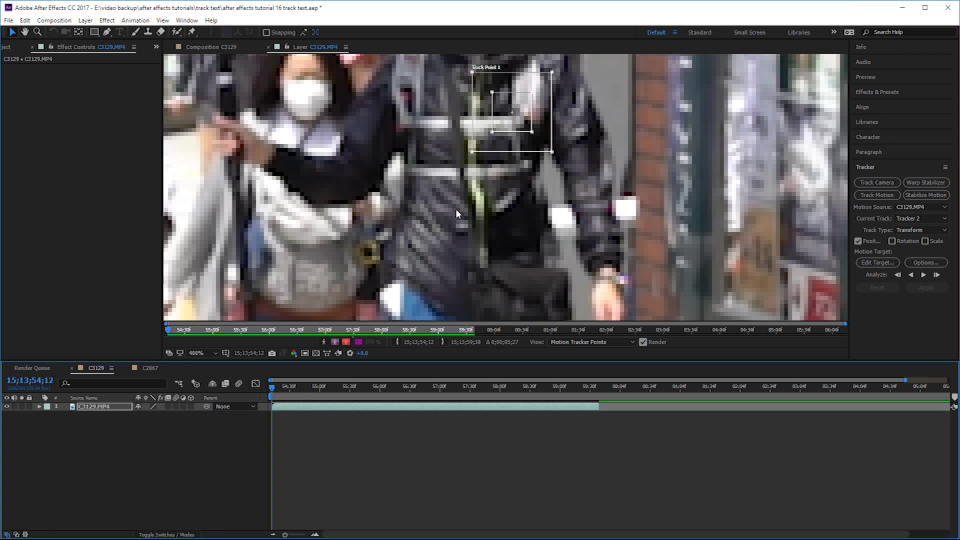
pyautogui.moveTo(454, 209); pyautogui.dragTo(421, 275)
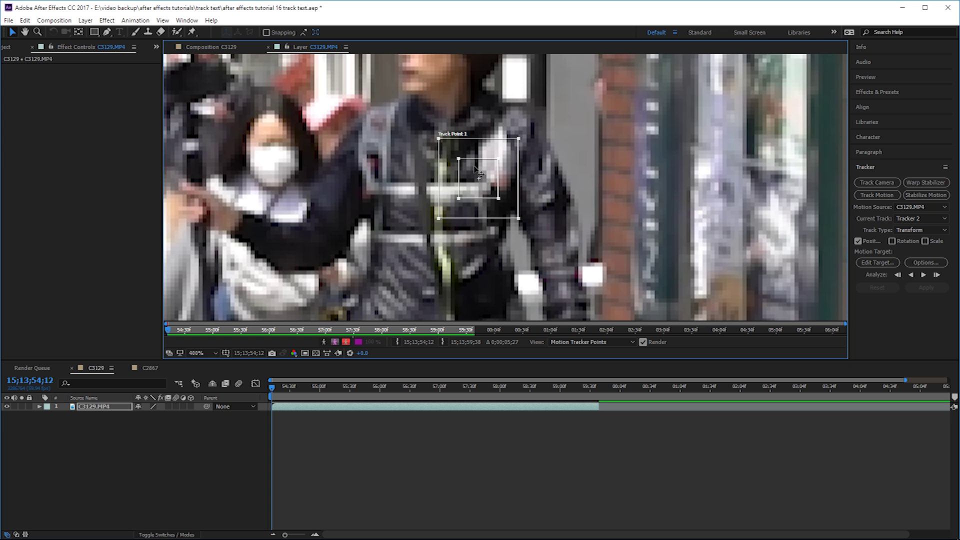
pyautogui.moveTo(478, 180)
pyautogui.mouseDown()
pyautogui.moveTo(383, 281)
pyautogui.moveTo(399, 299)
pyautogui.mouseUp()
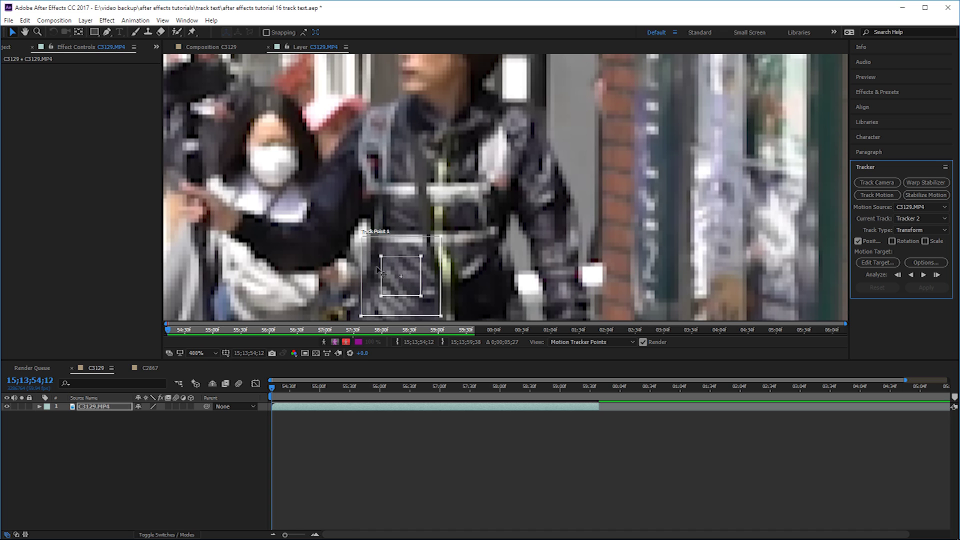
pyautogui.click(442, 273)
pyautogui.press('pagedown')
pyautogui.press('pageup')
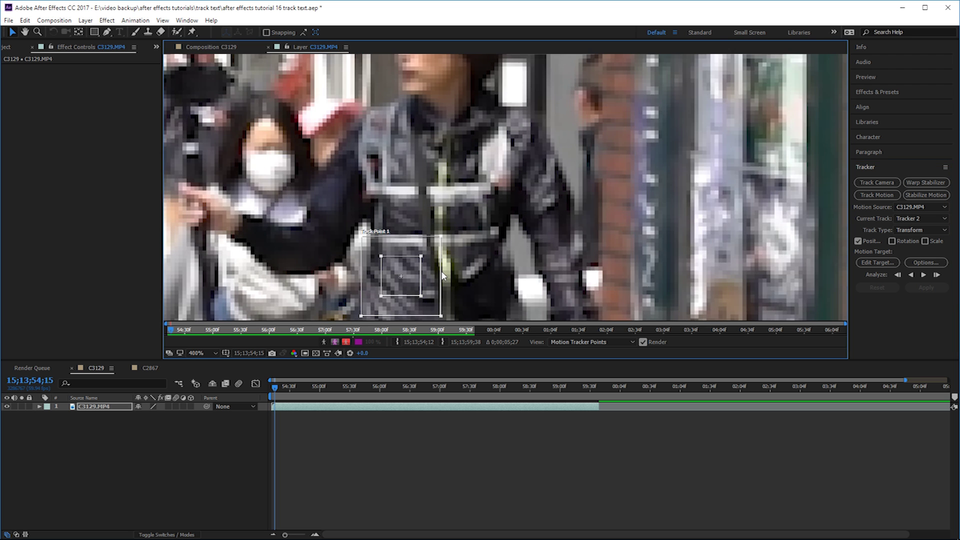
pyautogui.press('pageup')
pyautogui.press('pagedown')
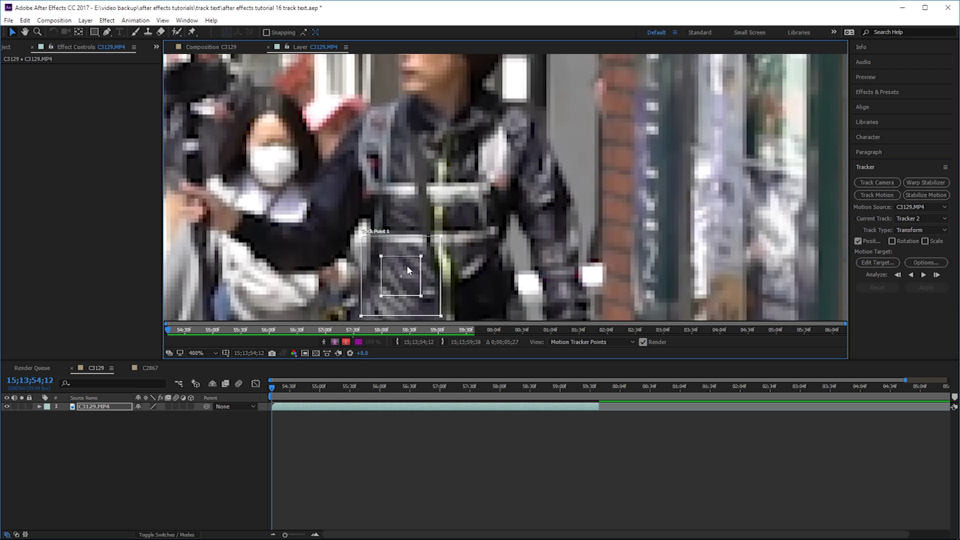
pyautogui.press('pagedown')
pyautogui.press('pagedown')
pyautogui.press('pagedown')
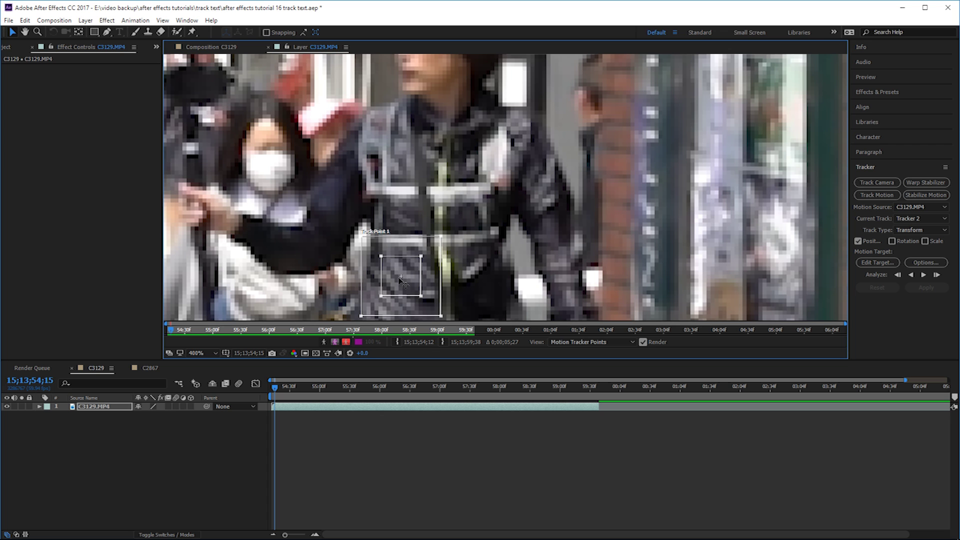
# - Place Track Point 1 on the jacket chest and verify the feature across frames with Page Up/Page Down
pyautogui.moveTo(406, 279); pyautogui.dragTo(482, 191)
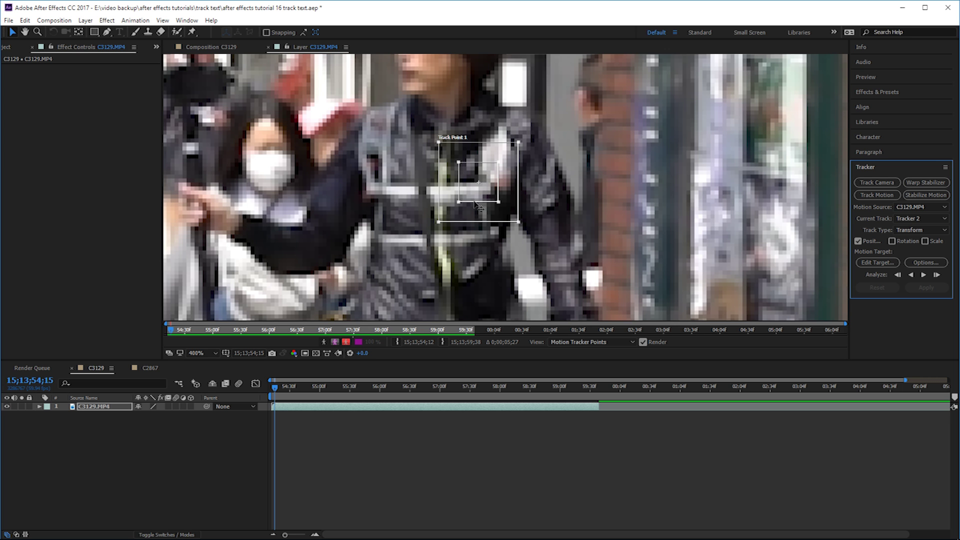
pyautogui.press('pageup')
pyautogui.press('pageup')
pyautogui.press('pageup')
pyautogui.press('pageup')
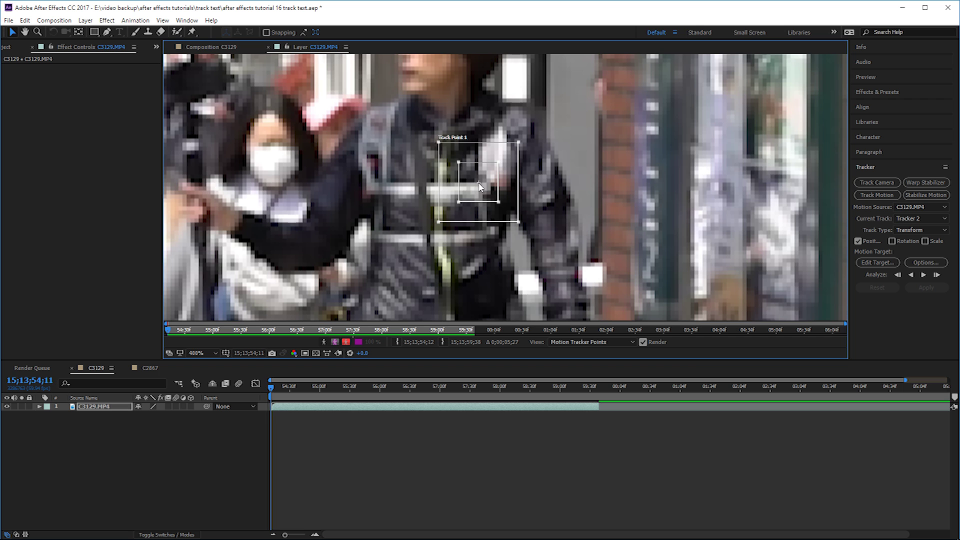
pyautogui.press('pagedown')
pyautogui.press('pagedown')
pyautogui.press('pagedown')
pyautogui.press('pagedown')
pyautogui.press('pagedown')
pyautogui.press('pagedown')
pyautogui.press('pagedown')
pyautogui.press('pagedown')
pyautogui.press('pagedown')
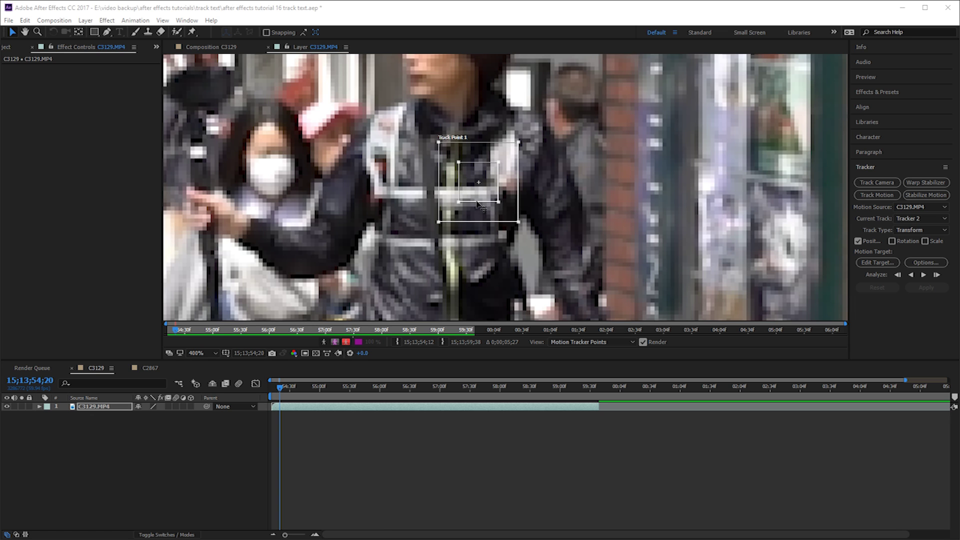
pyautogui.click(478, 197)
pyautogui.press('pageup')
pyautogui.press('pageup')
pyautogui.press('pageup')
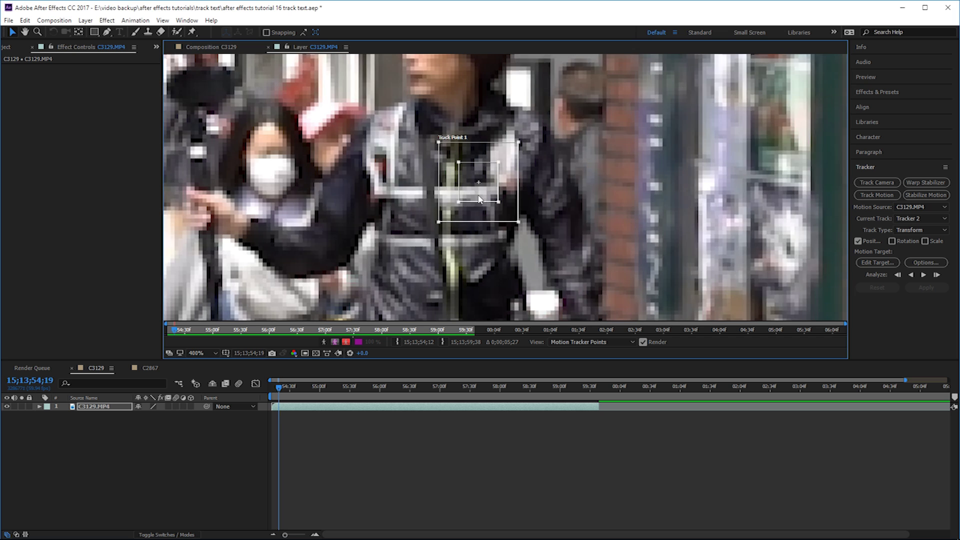
pyautogui.press('pageup')
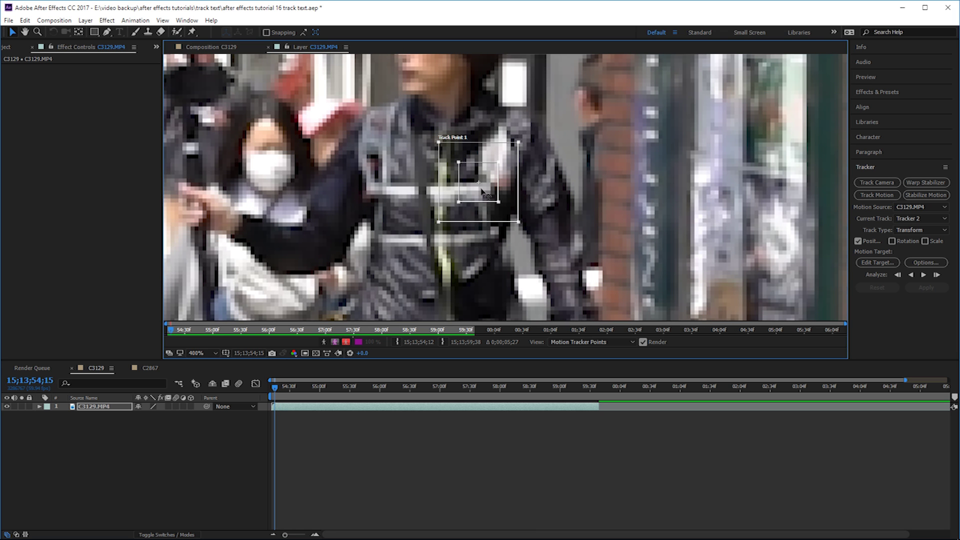
pyautogui.press('pagedown')
pyautogui.press('pagedown')
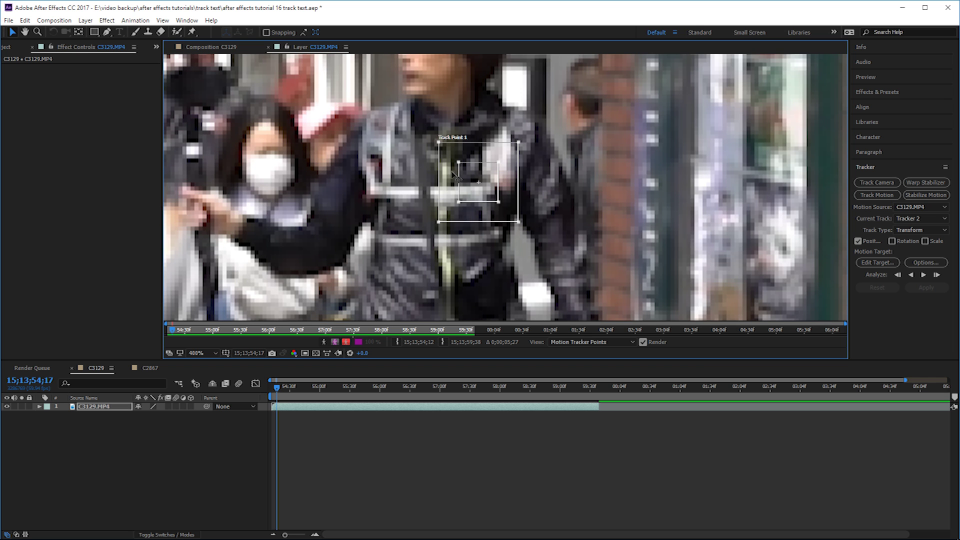
pyautogui.press('pagedown')
pyautogui.press('pagedown')
pyautogui.press('pagedown')
pyautogui.press('pageup')
pyautogui.press('pageup')
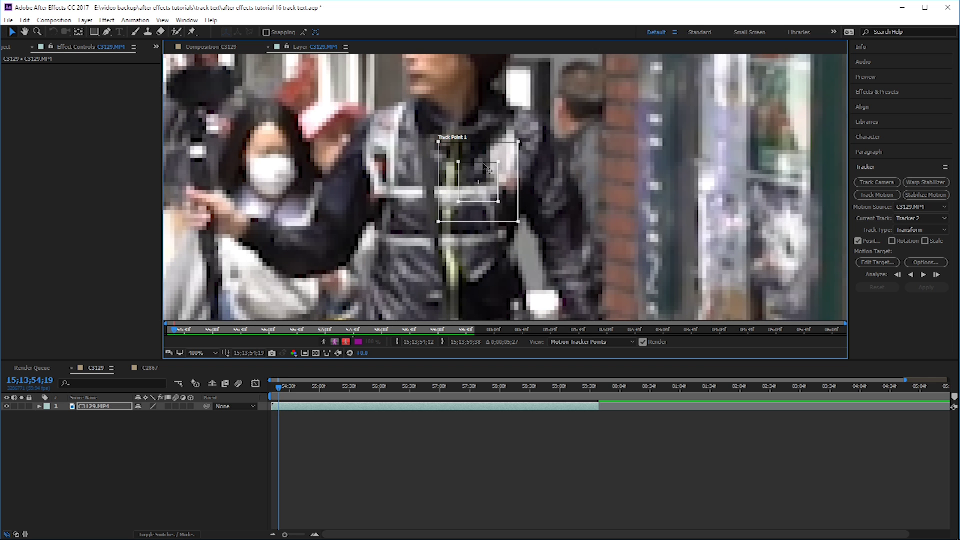
pyautogui.press('pageup')
pyautogui.press('pageup')
pyautogui.press('pageup')
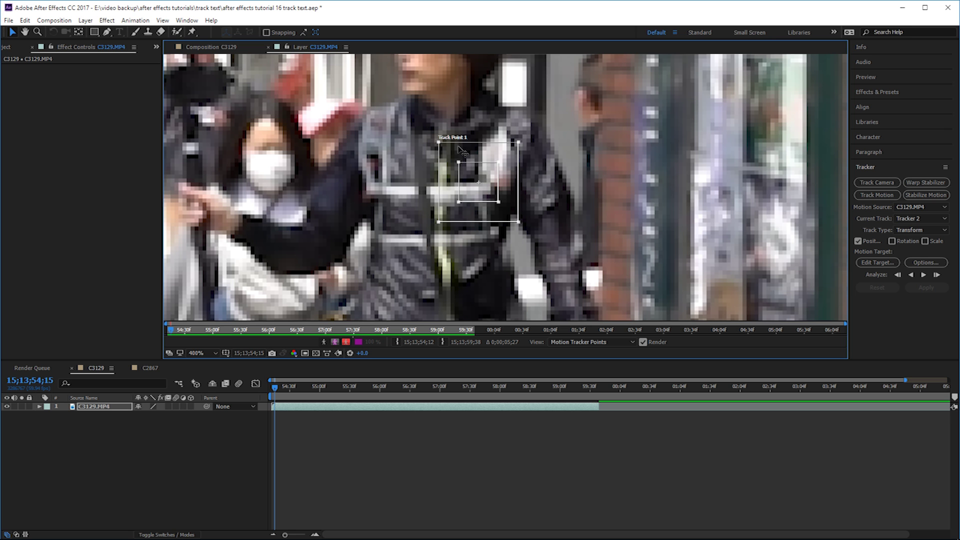
# - Resize Track Point 1's search region, enlarging it and then shrinking it around the chest
pyautogui.scroll(-1, 509, 202)
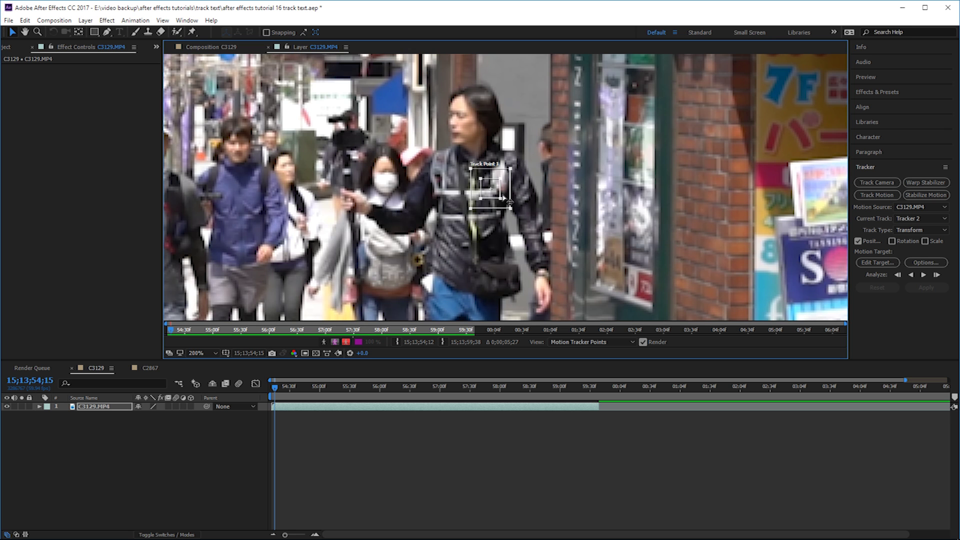
pyautogui.scroll(-1, 509, 202)
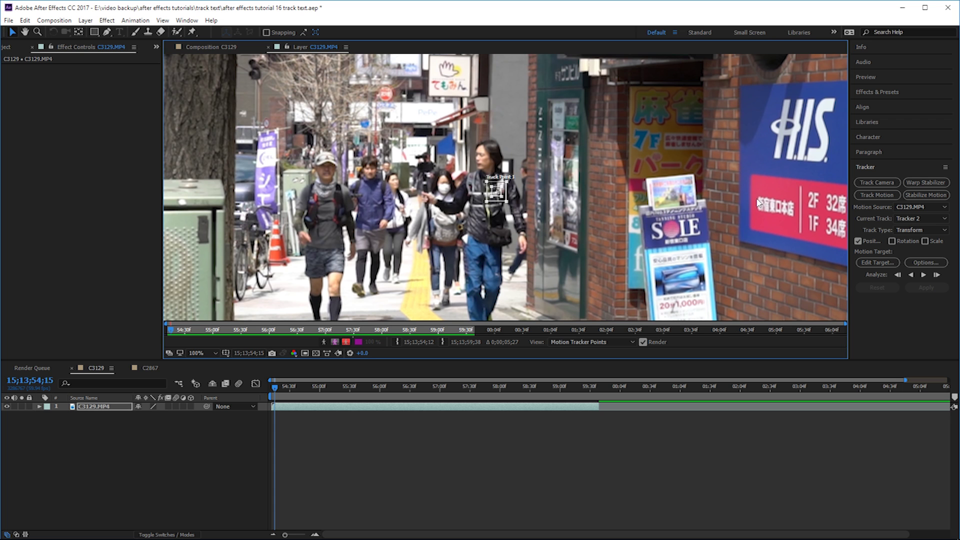
pyautogui.scroll(1, 496, 201)
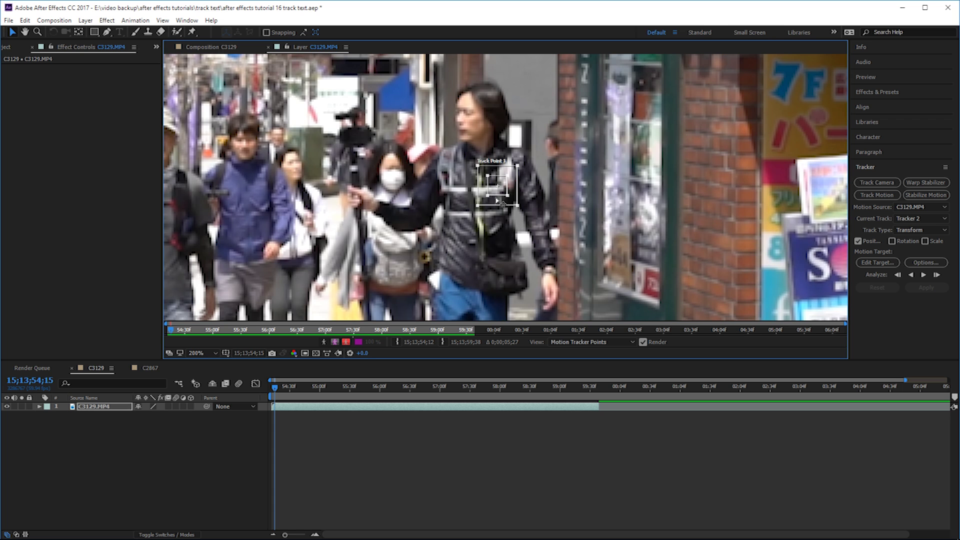
pyautogui.scroll(-1, 496, 200)
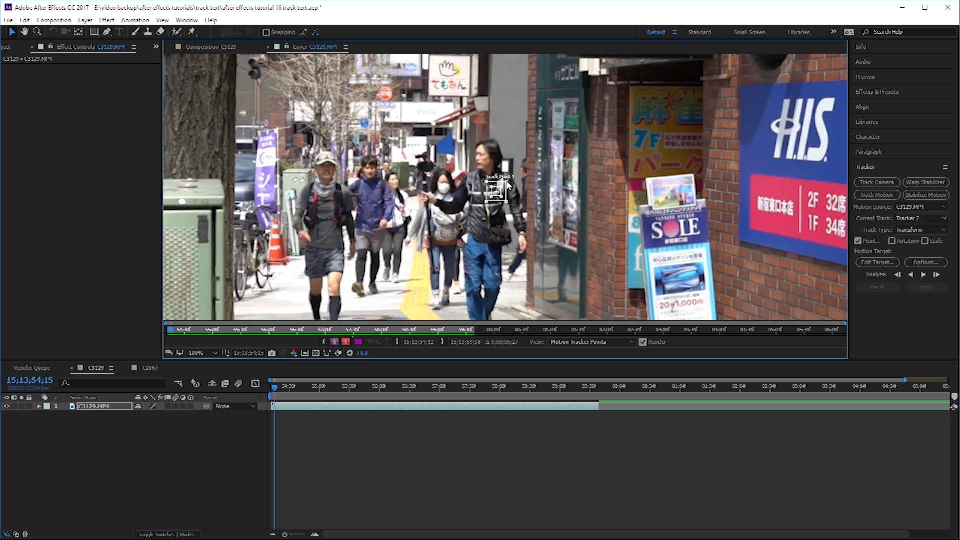
pyautogui.moveTo(508, 184); pyautogui.dragTo(549, 146)
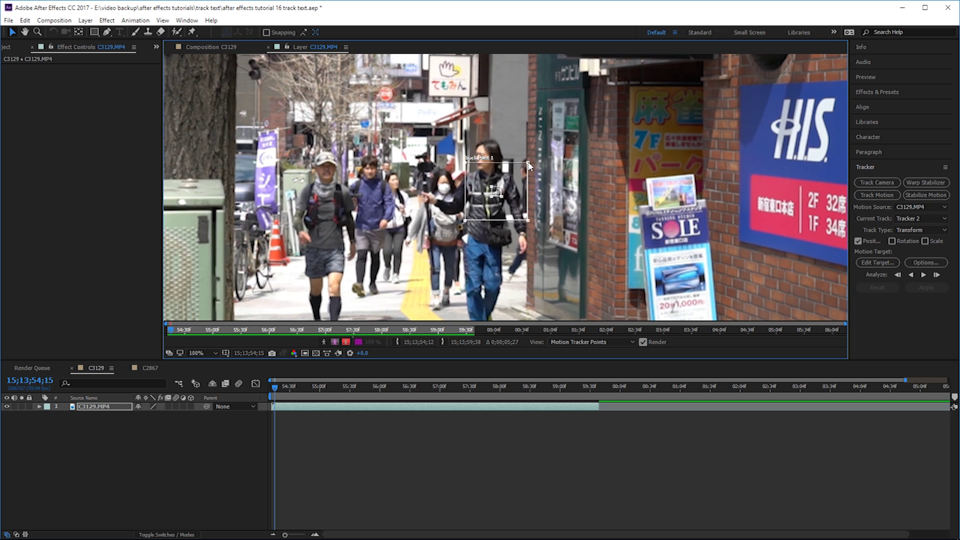
pyautogui.moveTo(548, 146); pyautogui.dragTo(596, 127)
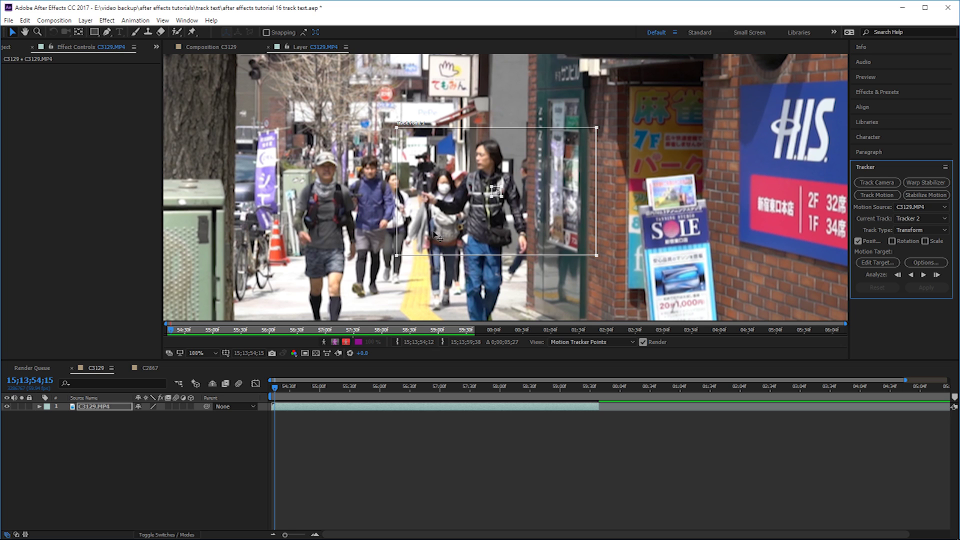
pyautogui.moveTo(597, 128)
pyautogui.mouseDown()
pyautogui.moveTo(731, 71)
pyautogui.moveTo(528, 165)
pyautogui.mouseUp()
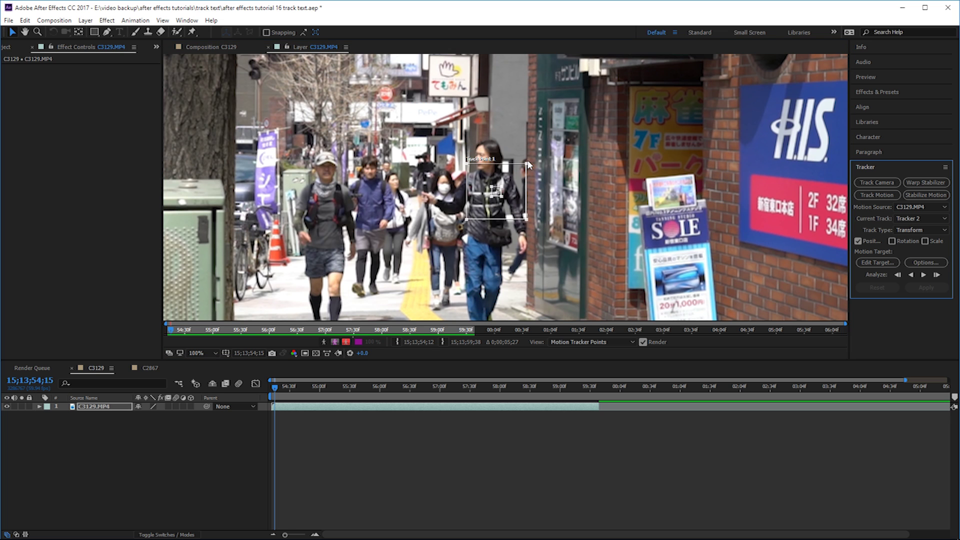
pyautogui.moveTo(527, 169); pyautogui.dragTo(509, 183)
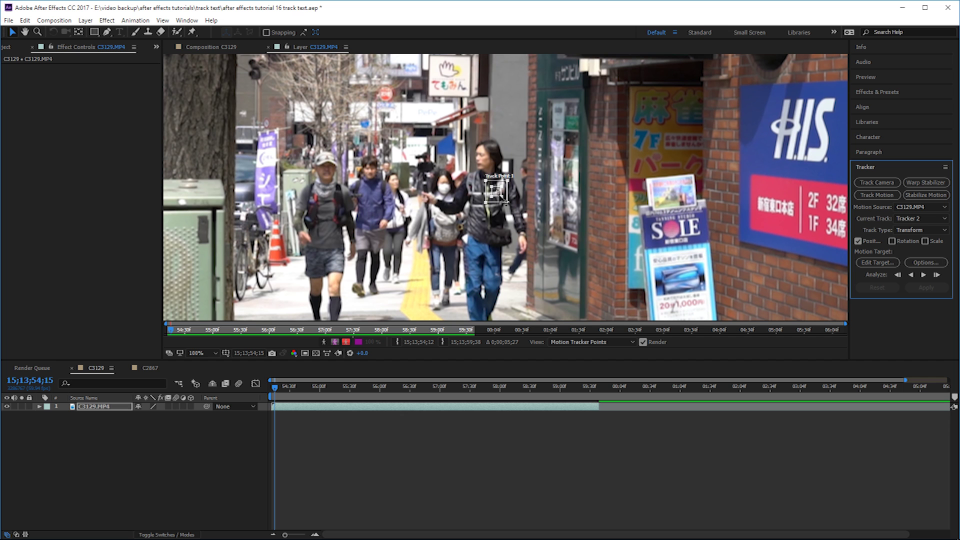
# - Return to the start frame and pan the magnified view to Track Point 1
pyautogui.click(280, 385)
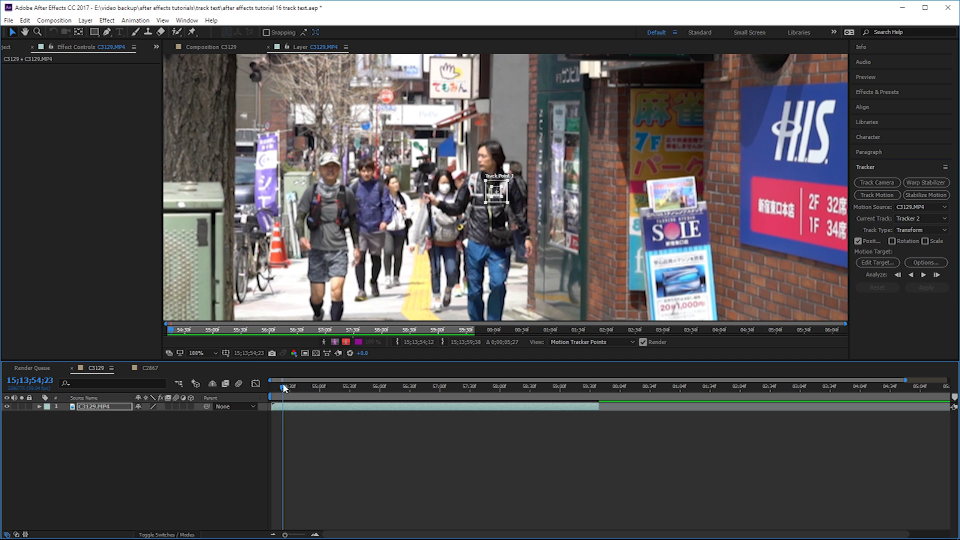
pyautogui.press('Home')
pyautogui.scroll(2, 517, 221)
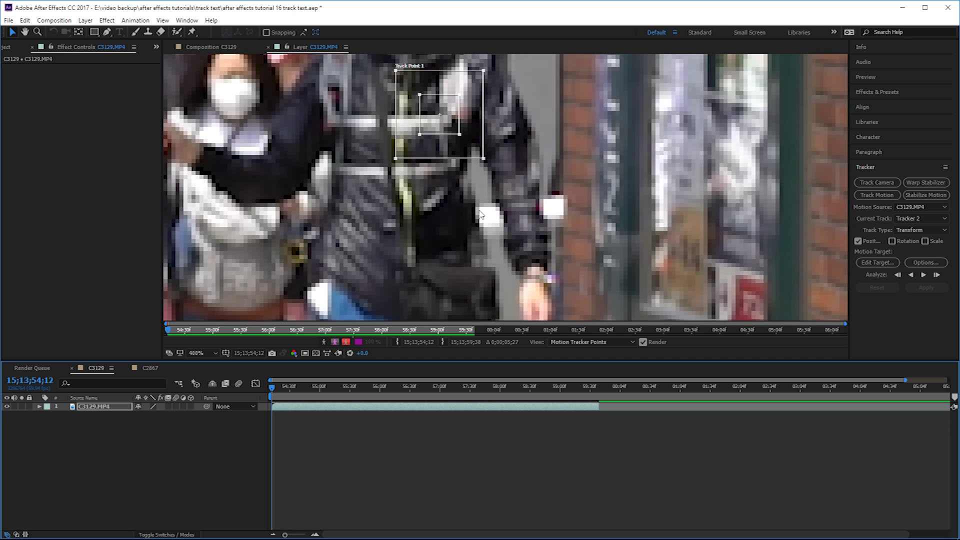
pyautogui.moveTo(448, 194); pyautogui.dragTo(470, 244)
pyautogui.click(507, 123)
pyautogui.click(33, 13)
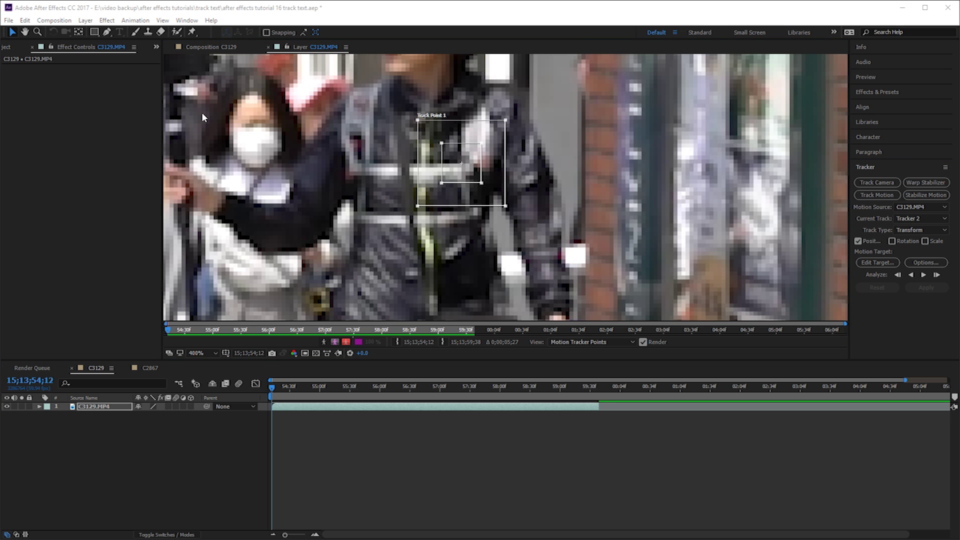
pyautogui.scroll(-4, 389, 188)
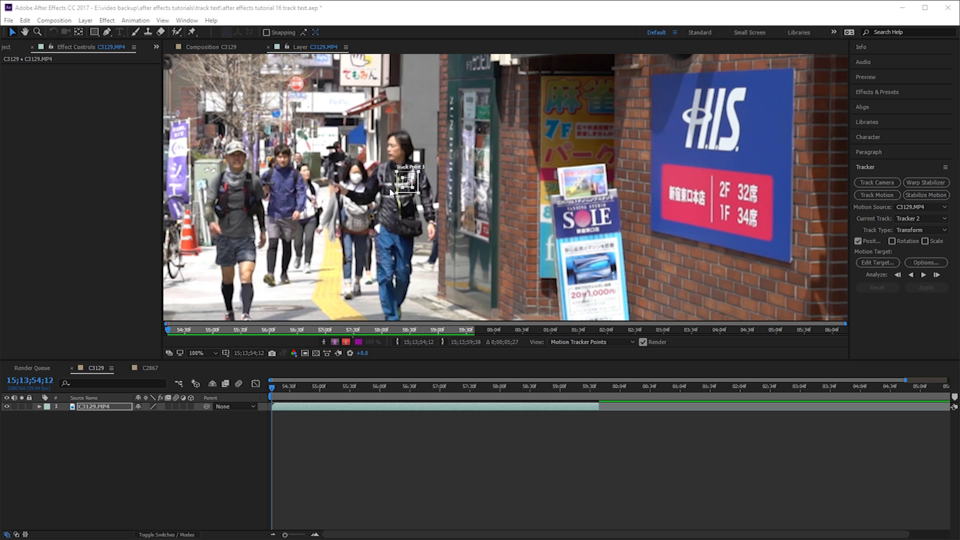
pyautogui.click(269, 389)
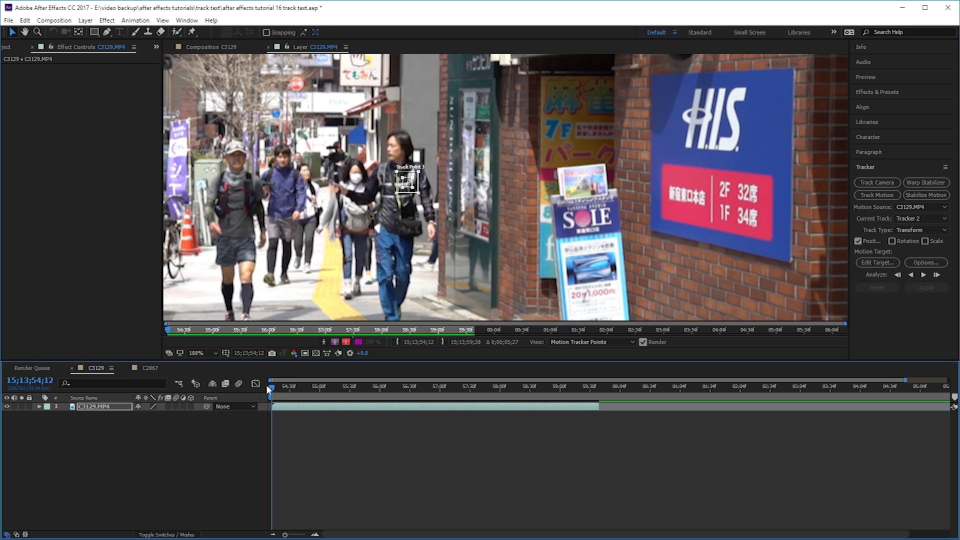
# - Analyse Track Point 1 forward frame by frame along the man's chest toward 15;13;59;38
pyautogui.click(924, 274)
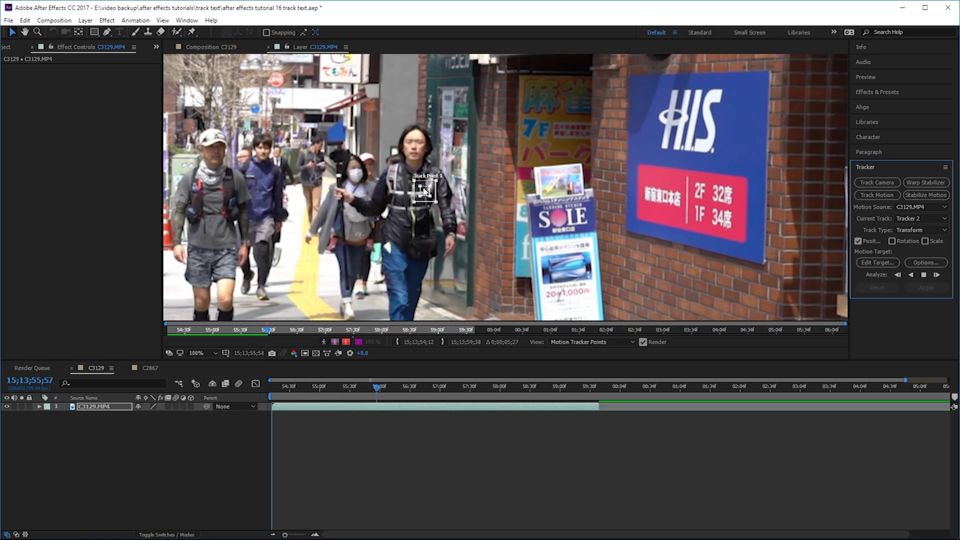
pyautogui.click(924, 275)
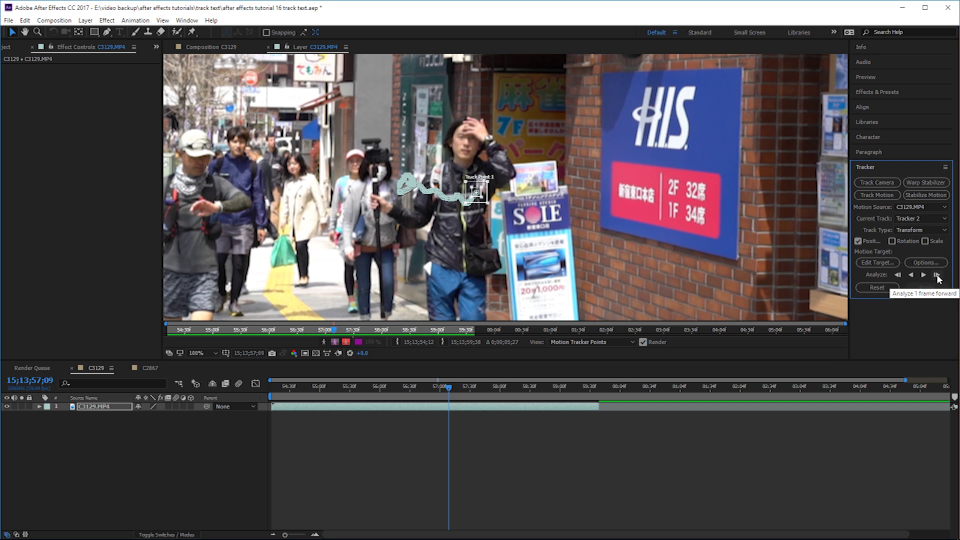
pyautogui.click(936, 275)
pyautogui.click(936, 275)
pyautogui.click(936, 275)
pyautogui.scroll(4, 504, 192)
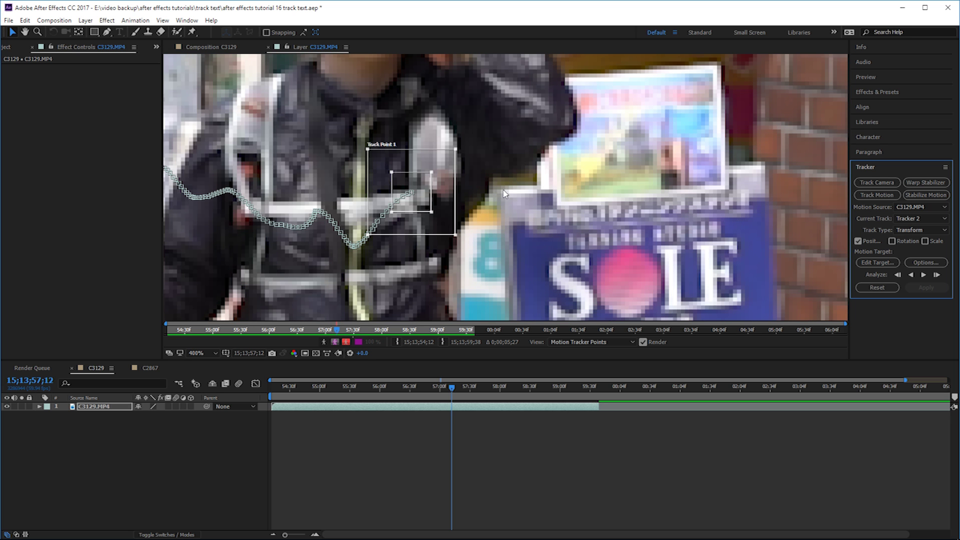
pyautogui.click(936, 275)
pyautogui.click(936, 275)
pyautogui.click(936, 275)
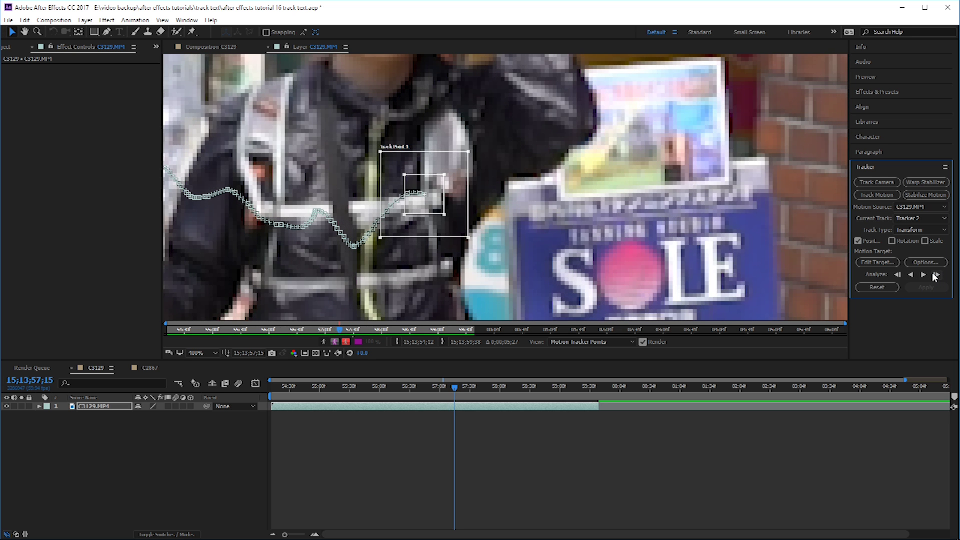
pyautogui.click(935, 275)
pyautogui.click(936, 275)
pyautogui.click(936, 275)
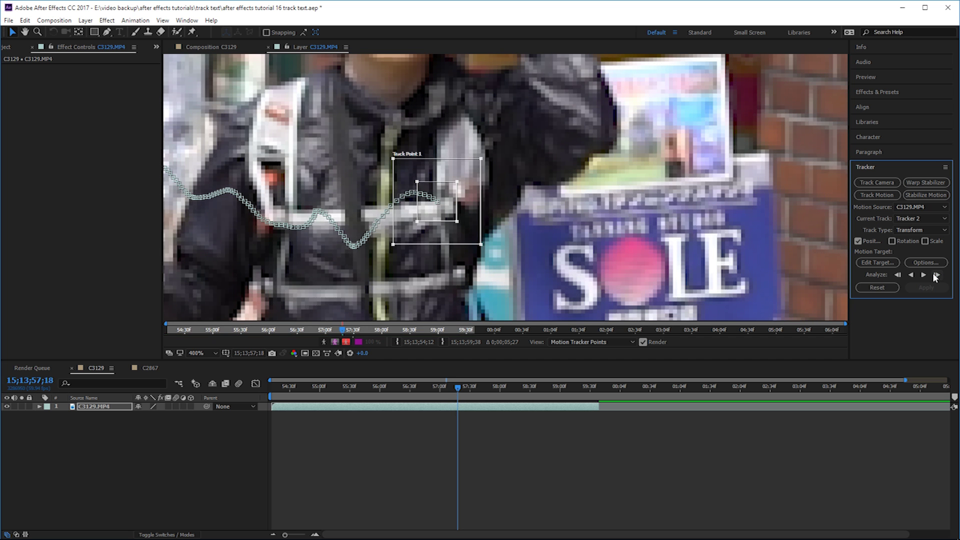
pyautogui.click(936, 275)
pyautogui.click(936, 275)
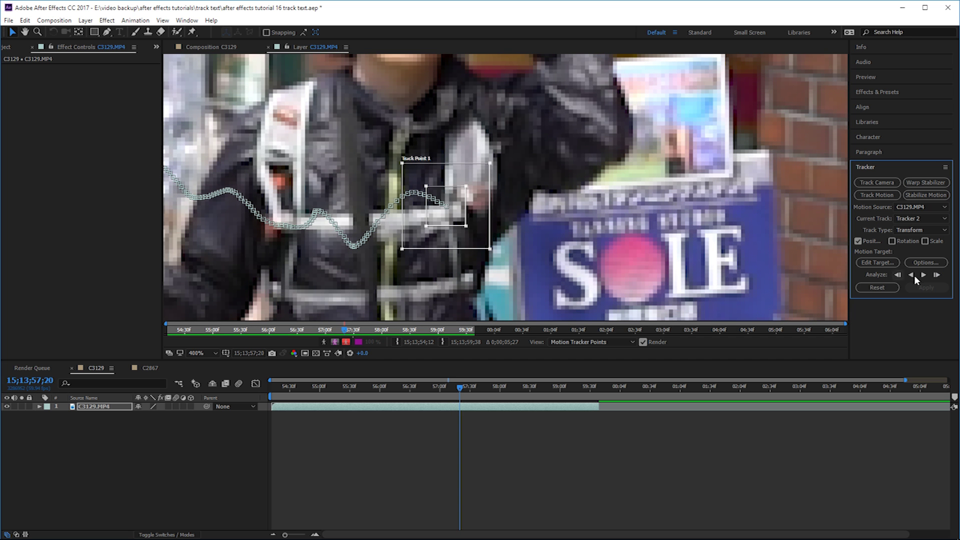
pyautogui.click(936, 275)
pyautogui.click(936, 275)
pyautogui.click(936, 275)
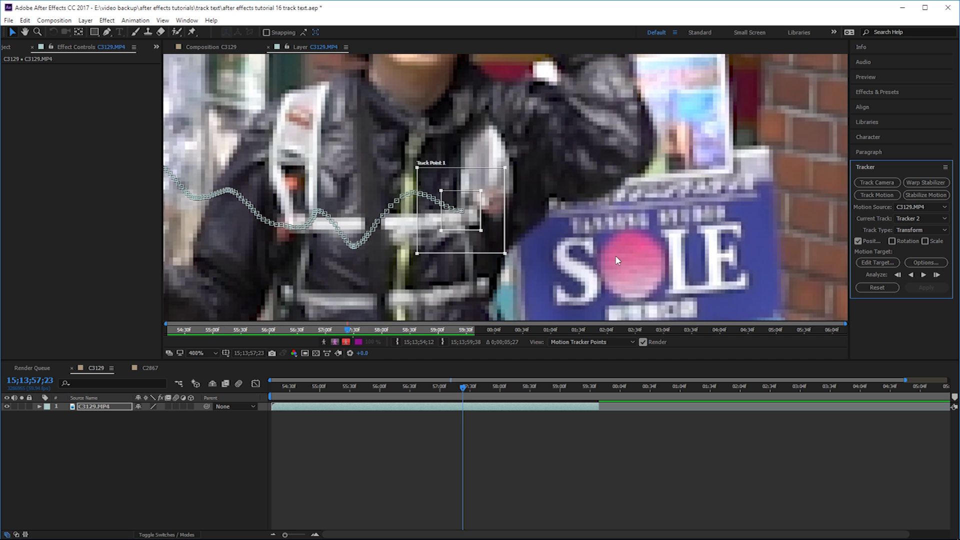
pyautogui.scroll(-3, 615, 259)
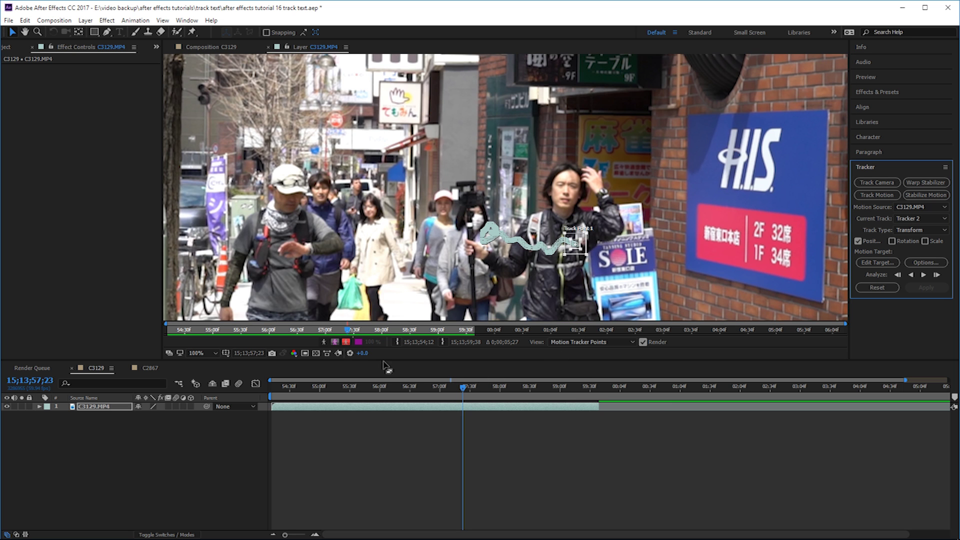
pyautogui.click(923, 275)
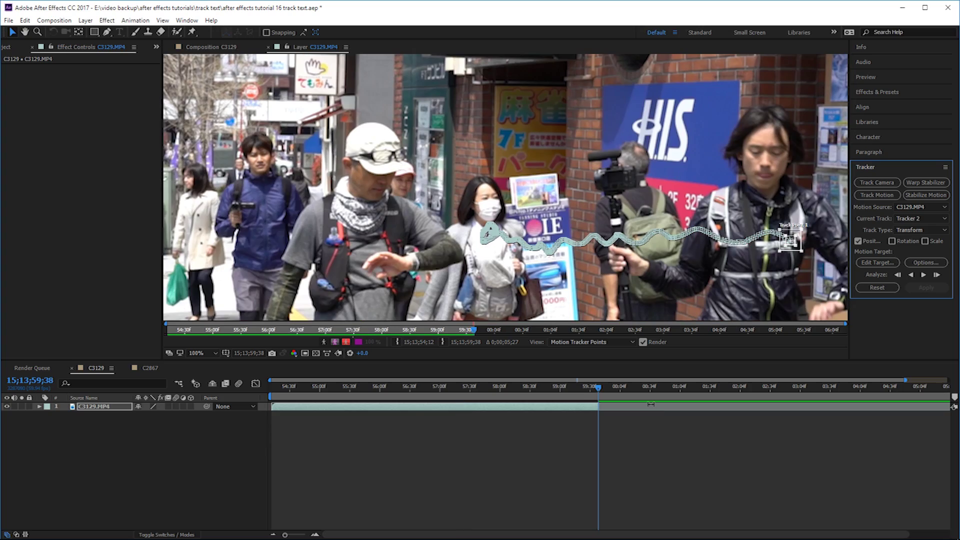
# - Move the playhead back to about 56;53 and bring up the timeline's new-layer menu
pyautogui.moveTo(596, 390)
pyautogui.mouseDown()
pyautogui.moveTo(264, 394)
pyautogui.moveTo(590, 379)
pyautogui.moveTo(432, 372)
pyautogui.mouseUp()
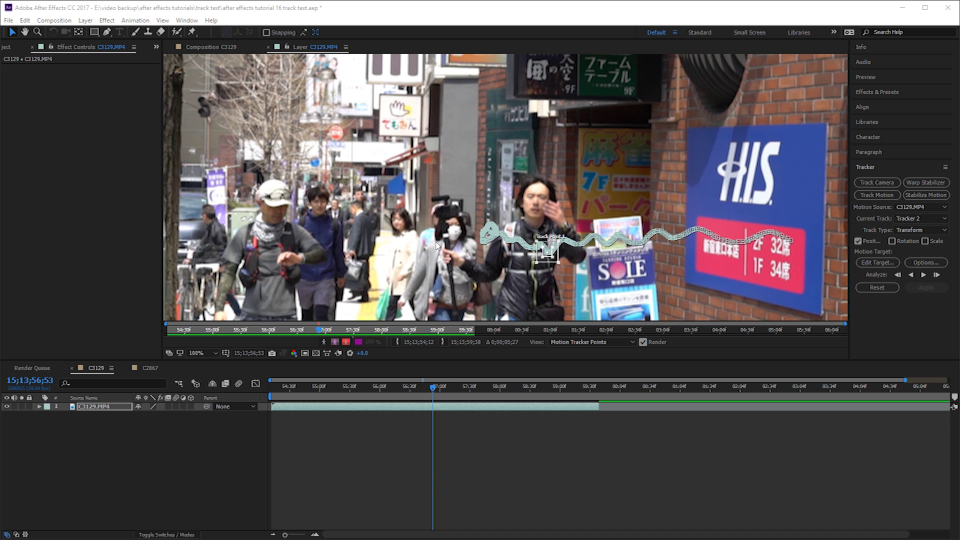
pyautogui.rightClick(451, 459)
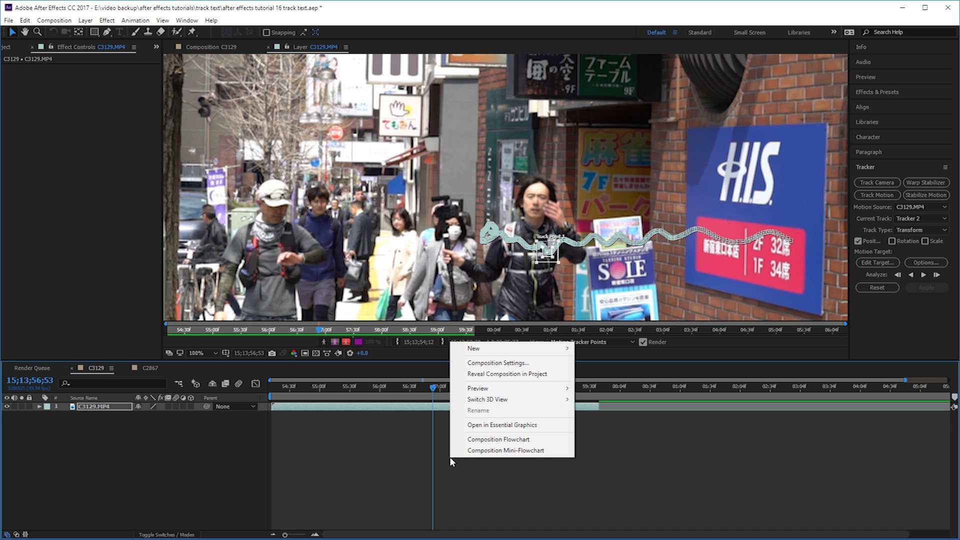
# - Add a Null Object layer and rename it 'track point'
pyautogui.moveTo(482, 354)
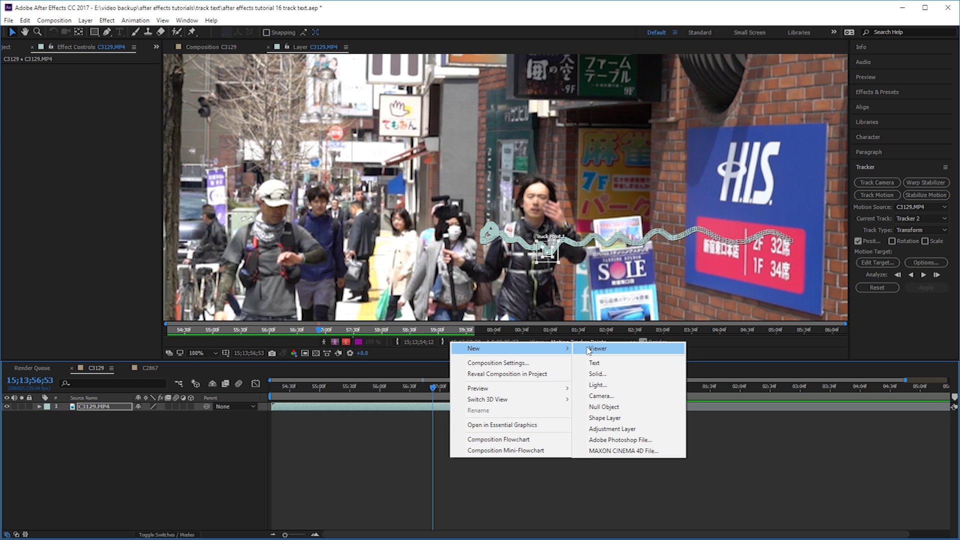
pyautogui.click(615, 408)
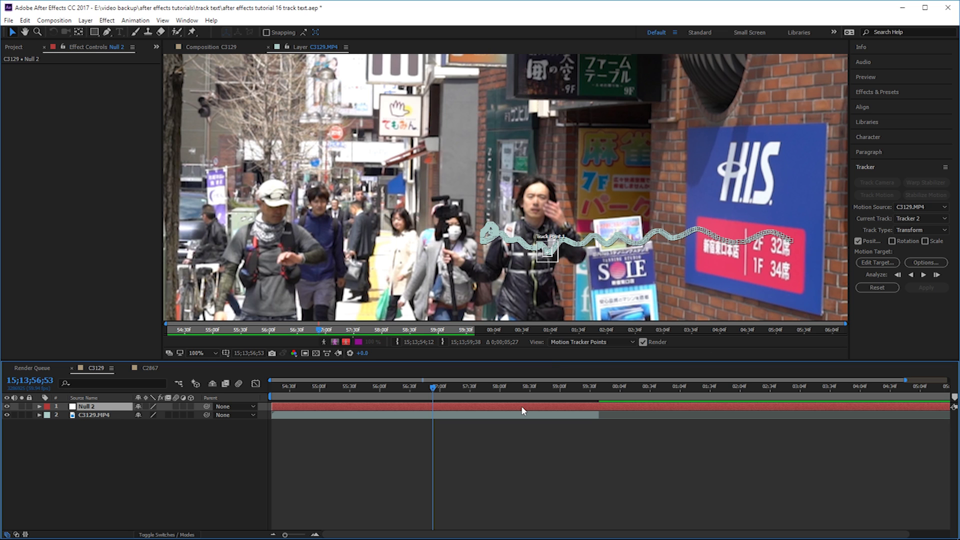
pyautogui.rightClick(105, 410)
pyautogui.click(134, 398)
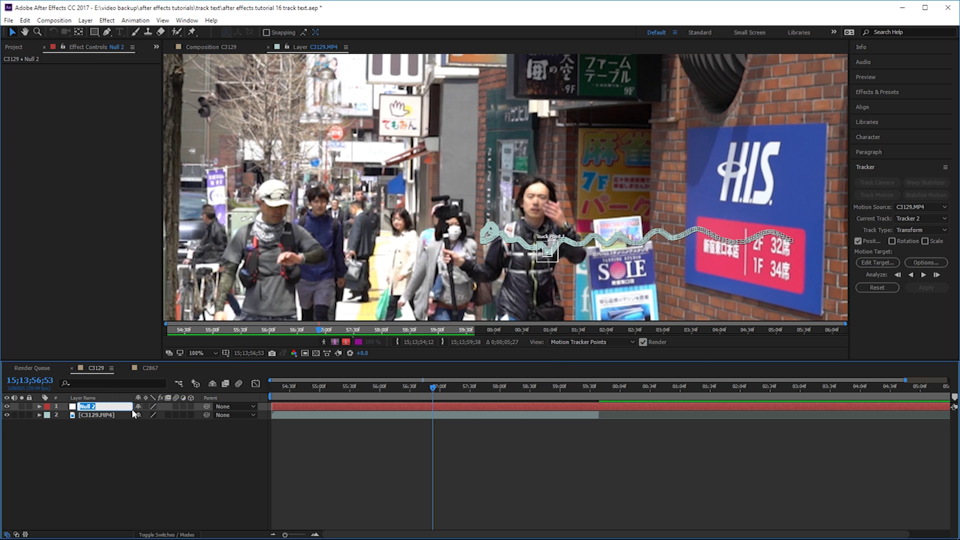
pyautogui.write('t')
pyautogui.press('Return')
pyautogui.click(98, 462)
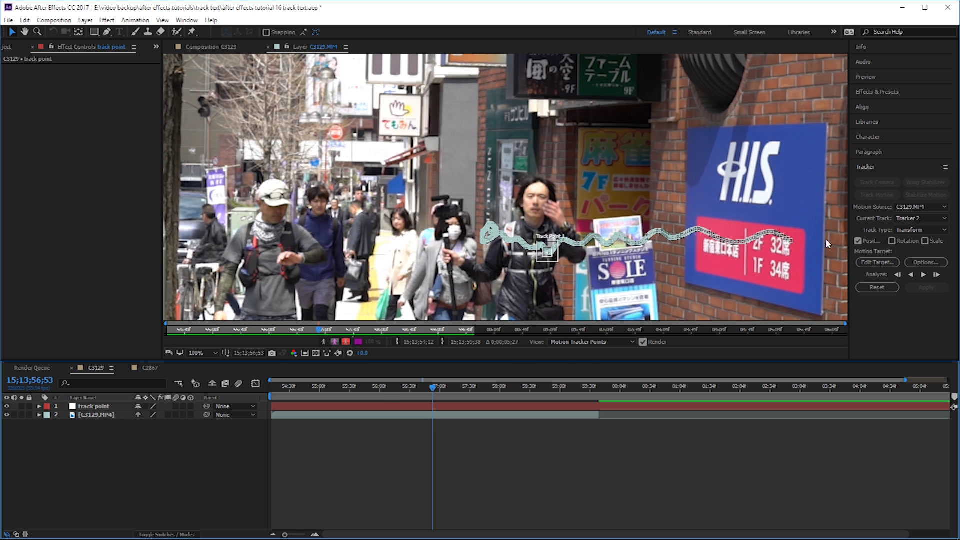
# - Set C3129.MP4 as the motion source and the 'track point' null as the target
pyautogui.click(107, 415)
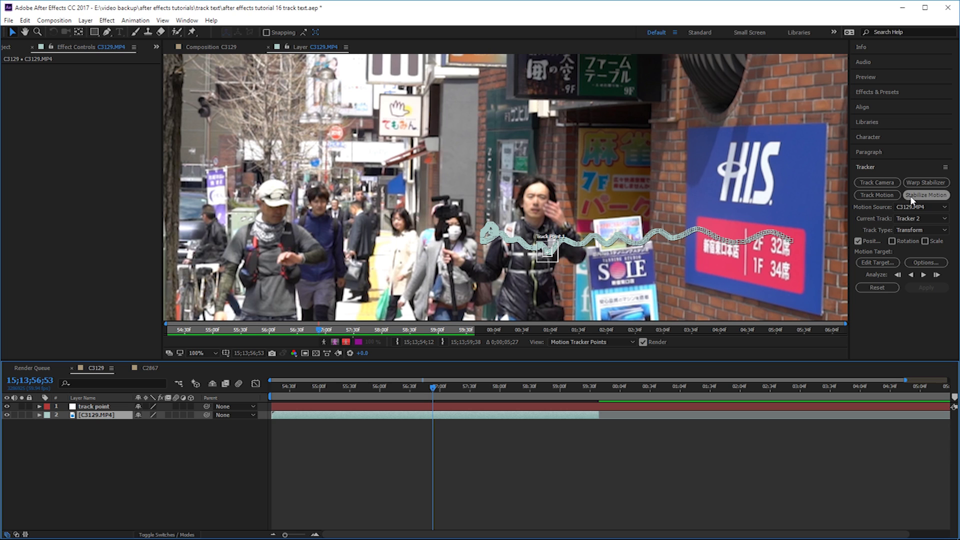
pyautogui.click(909, 208)
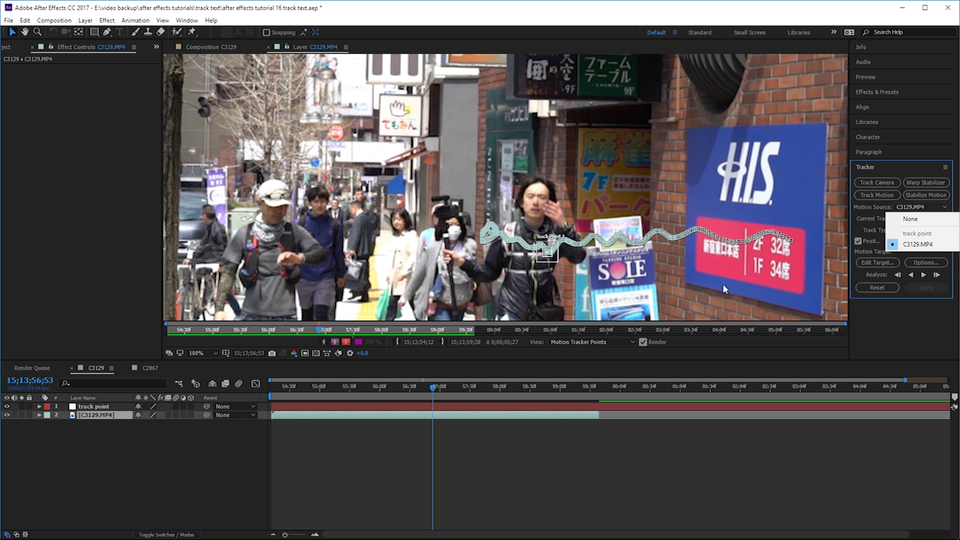
pyautogui.click(925, 244)
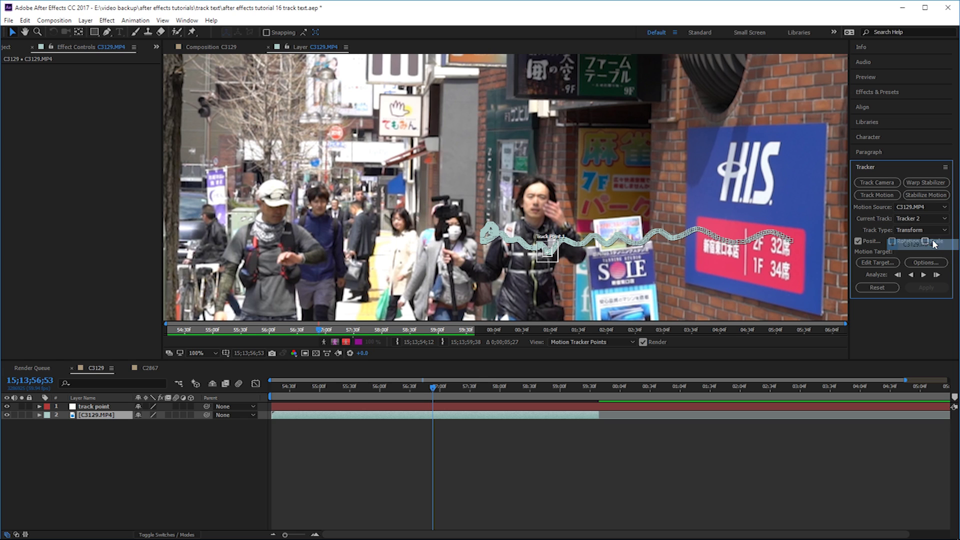
pyautogui.click(888, 263)
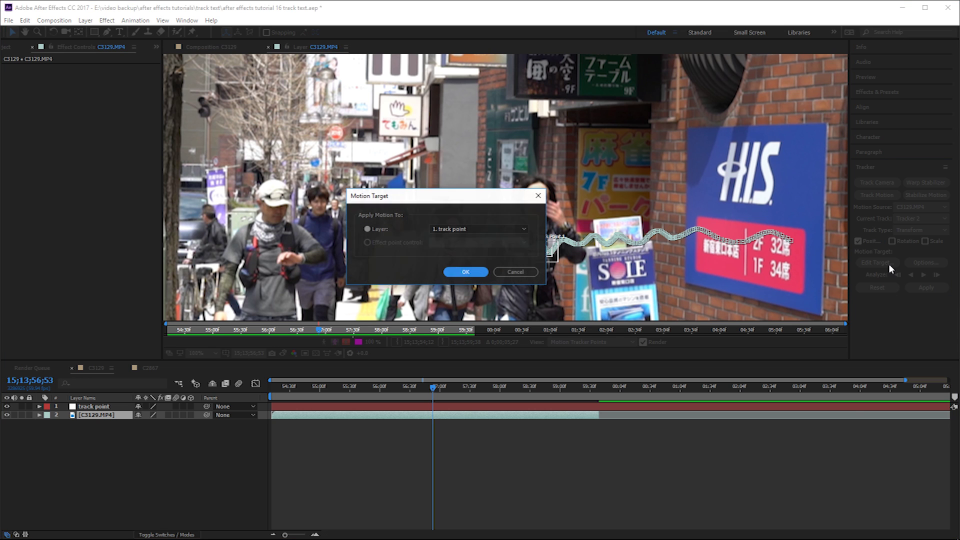
pyautogui.click(484, 230)
pyautogui.click(440, 259)
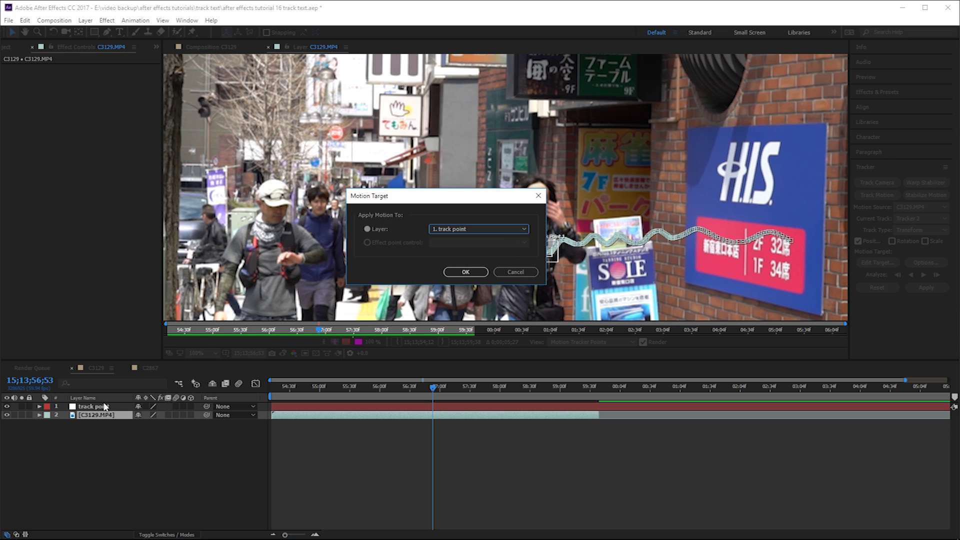
pyautogui.click(475, 272)
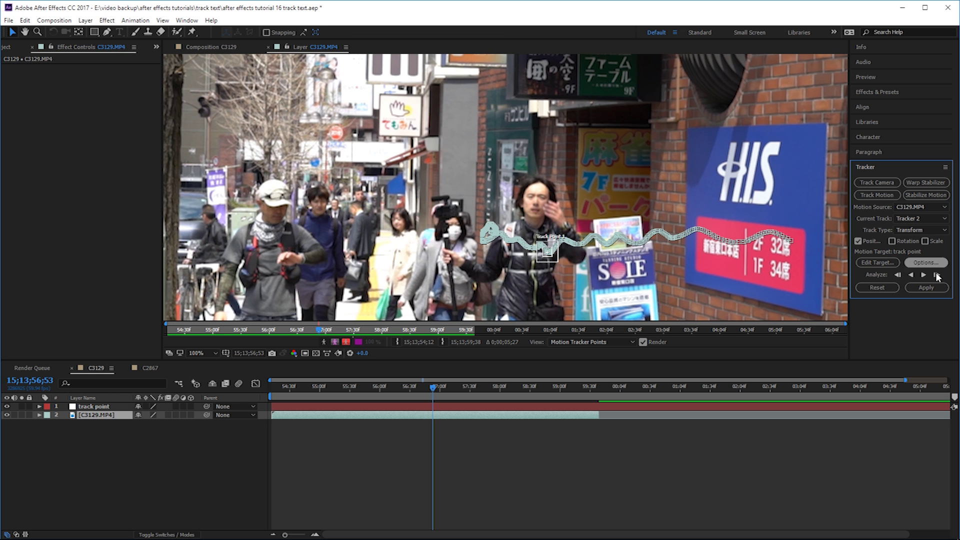
# - Apply the tracked motion to the null in both X and Y
pyautogui.click(938, 290)
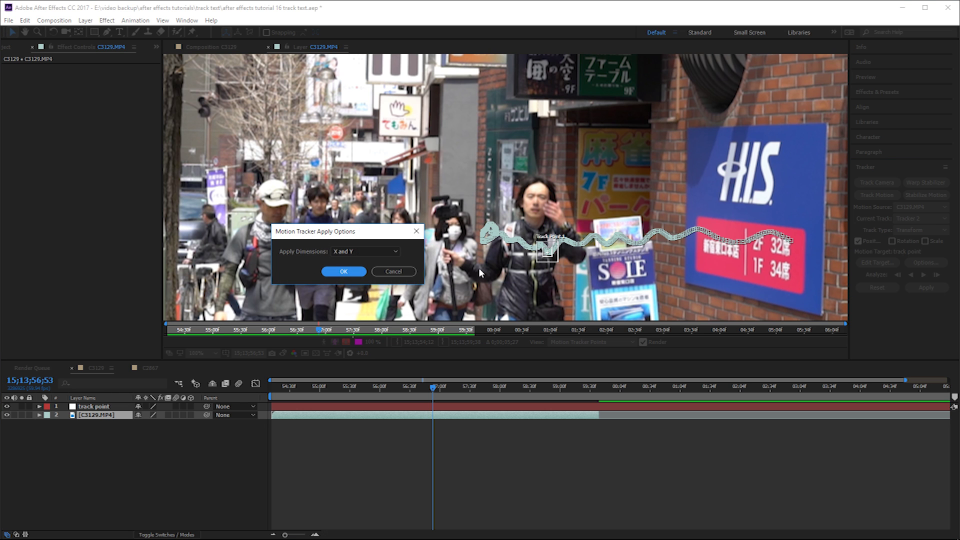
pyautogui.click(394, 253)
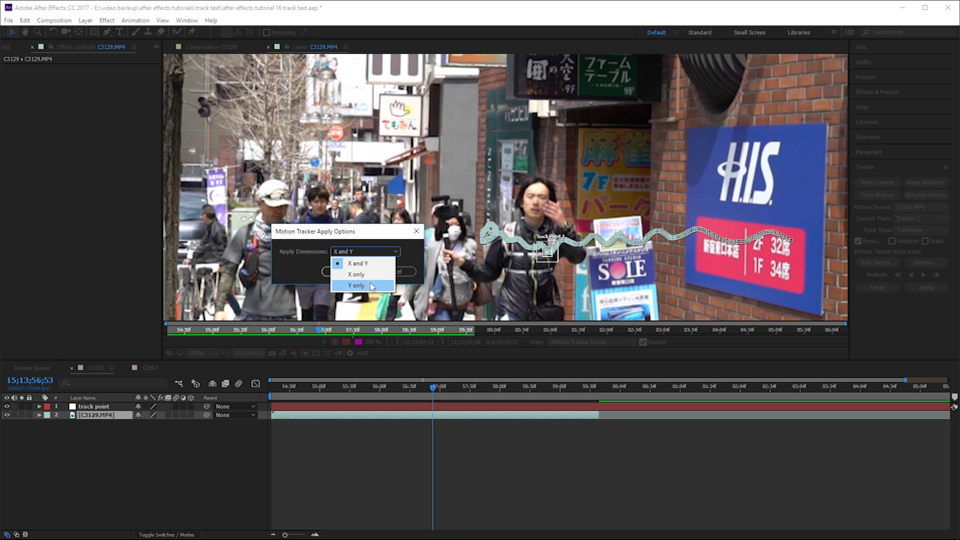
pyautogui.click(369, 265)
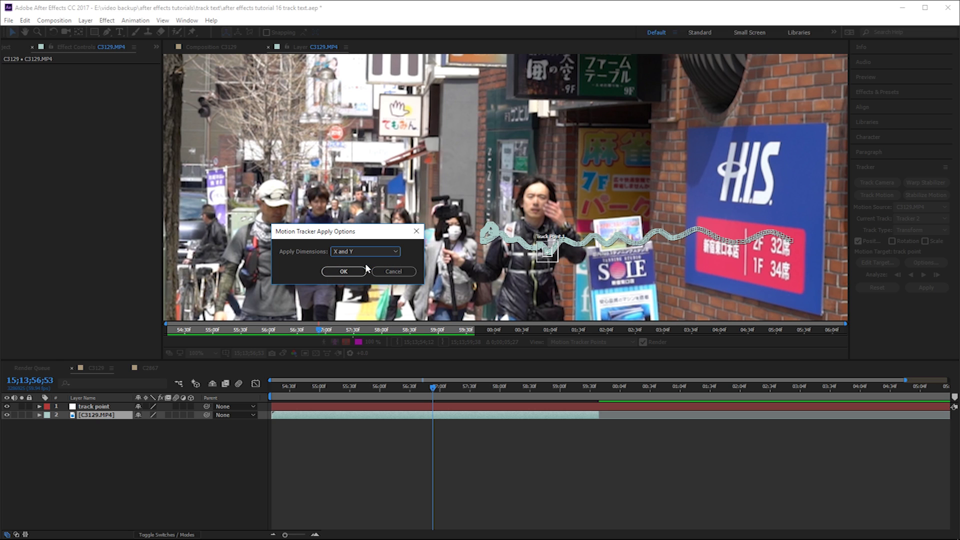
pyautogui.click(358, 272)
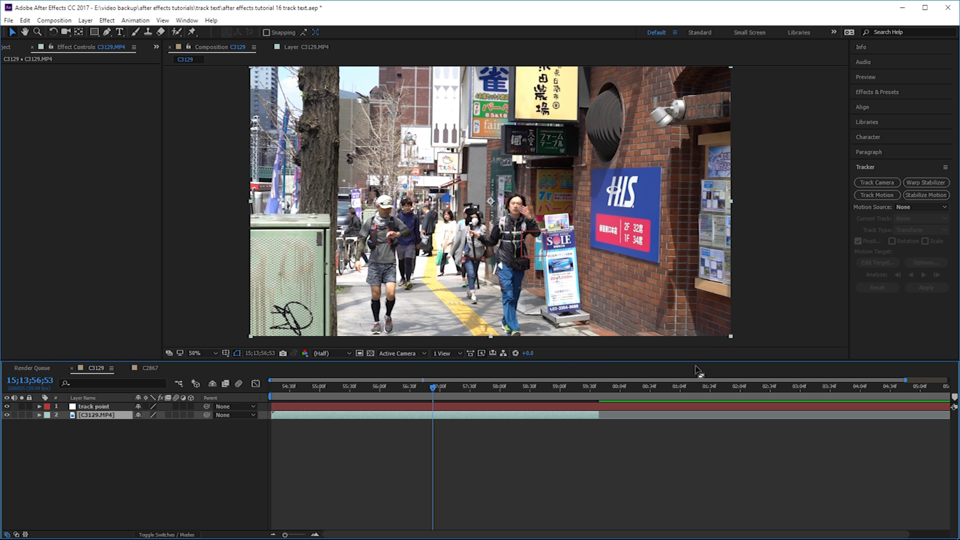
pyautogui.click(91, 408)
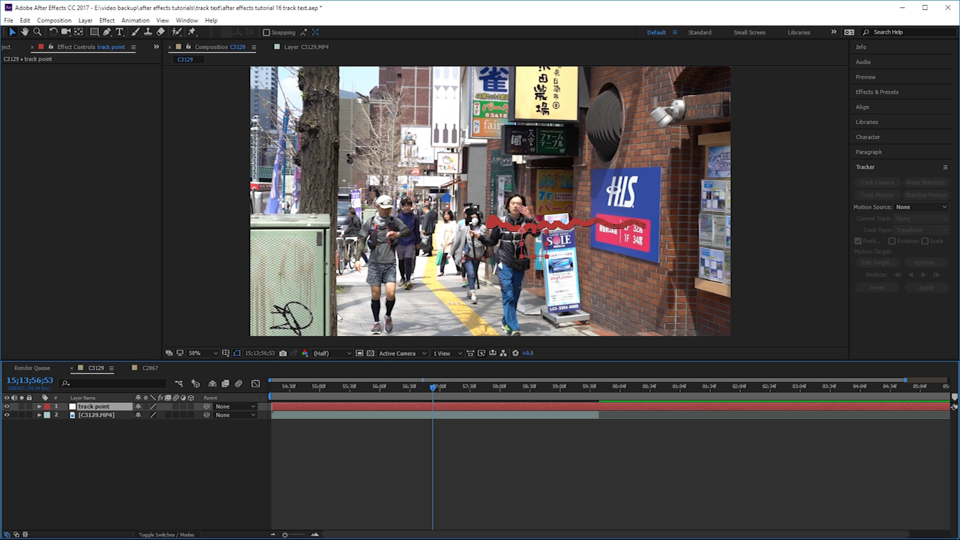
pyautogui.moveTo(431, 388)
pyautogui.mouseDown()
pyautogui.moveTo(280, 390)
pyautogui.moveTo(460, 373)
pyautogui.mouseUp()
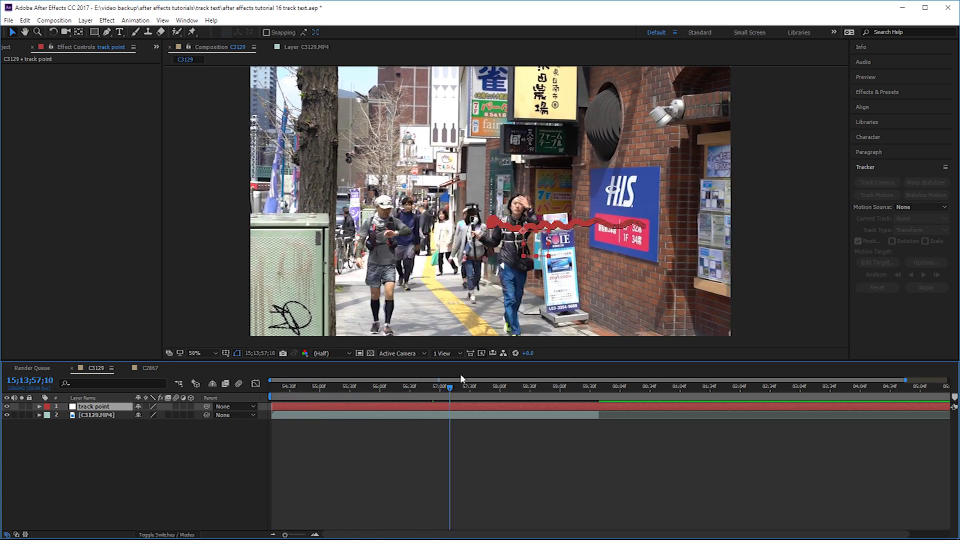
pyautogui.moveTo(461, 375)
pyautogui.mouseDown()
pyautogui.moveTo(367, 378)
pyautogui.moveTo(470, 386)
pyautogui.moveTo(431, 387)
pyautogui.mouseUp()
pyautogui.scroll(2, 443, 318)
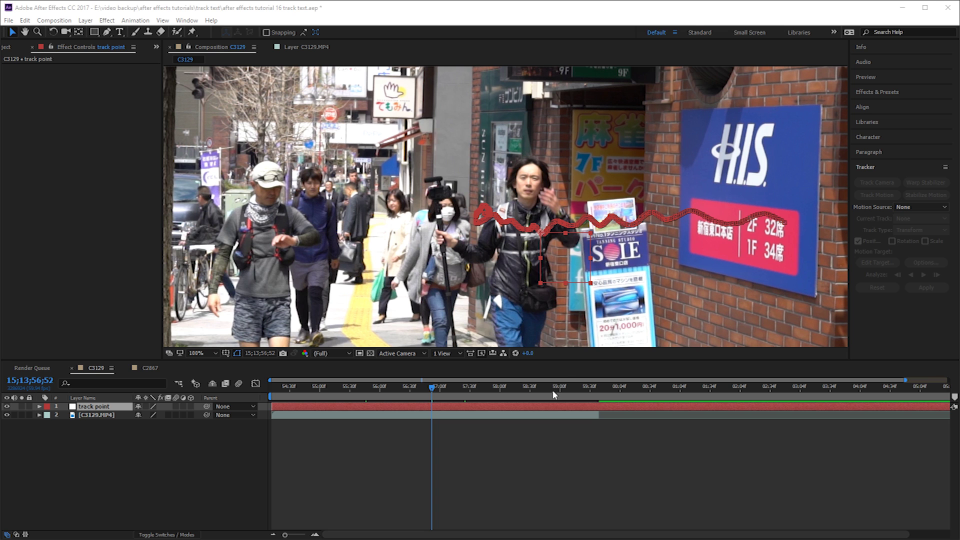
# - Create a new text layer reading 'man'
pyautogui.rightClick(537, 434)
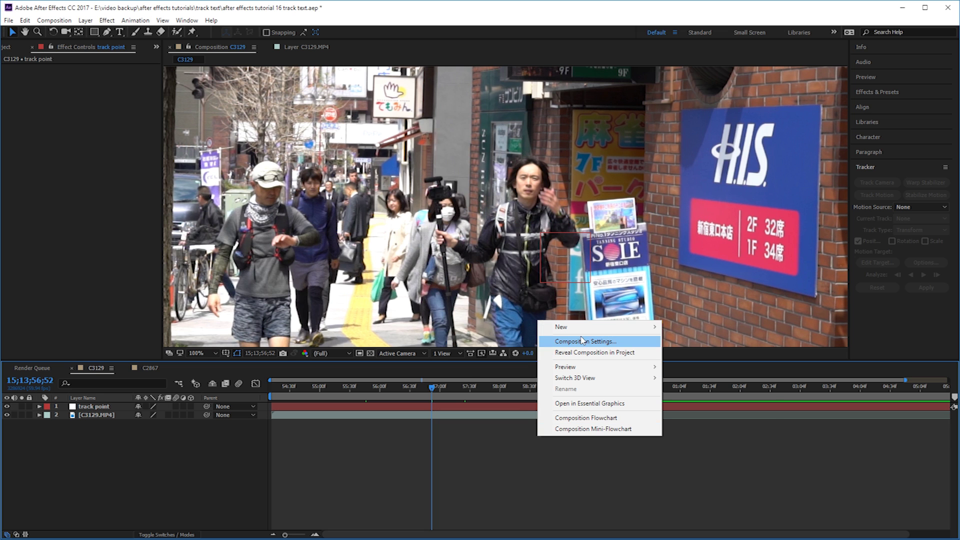
pyautogui.moveTo(600, 327)
pyautogui.click(686, 341)
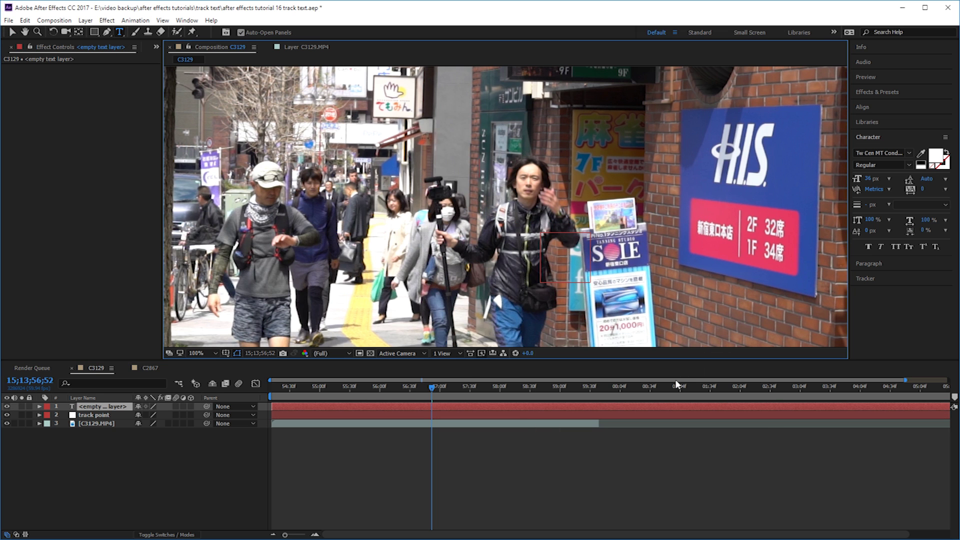
pyautogui.write('man')
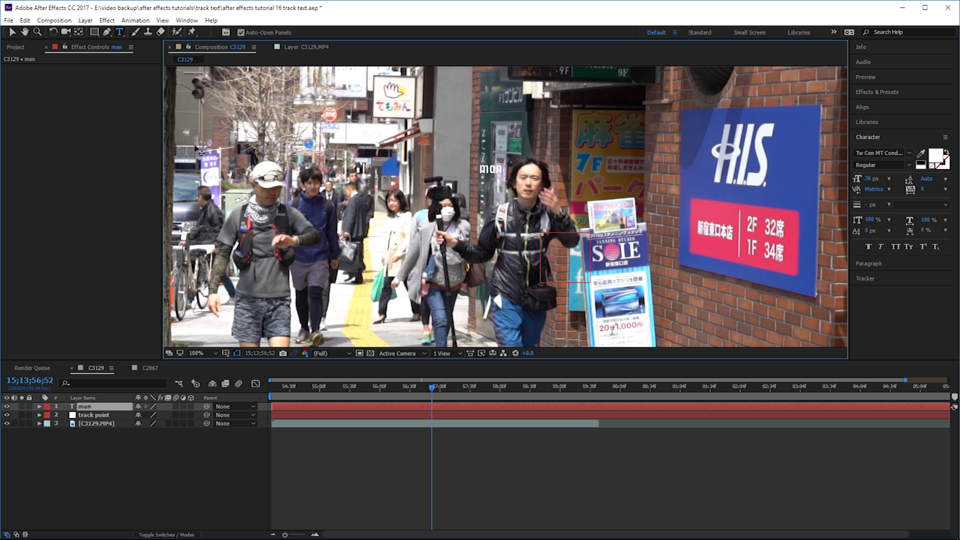
pyautogui.click(12, 33)
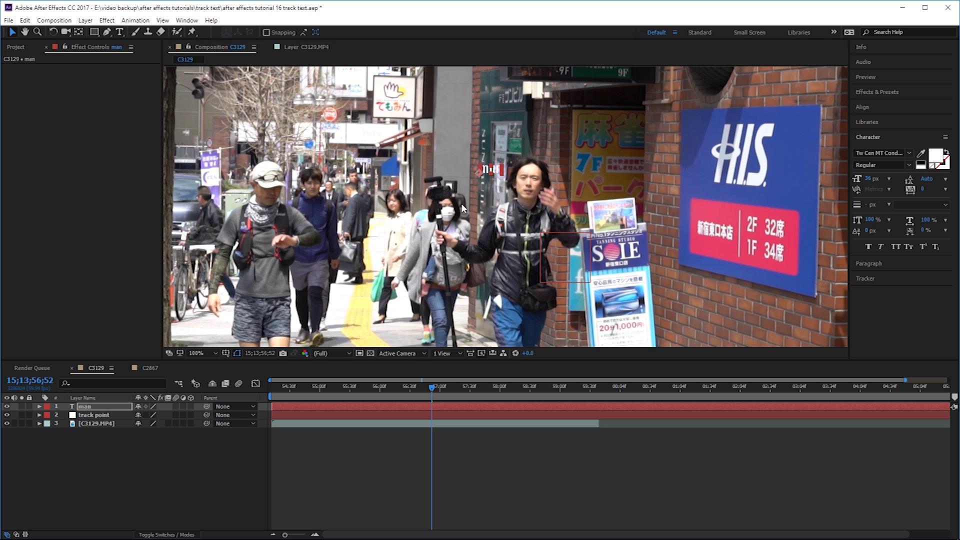
# - Enlarge the 'man' text, place it above the man's head, and parent it to the track point null
pyautogui.click(503, 169)
pyautogui.moveTo(503, 169); pyautogui.dragTo(581, 143)
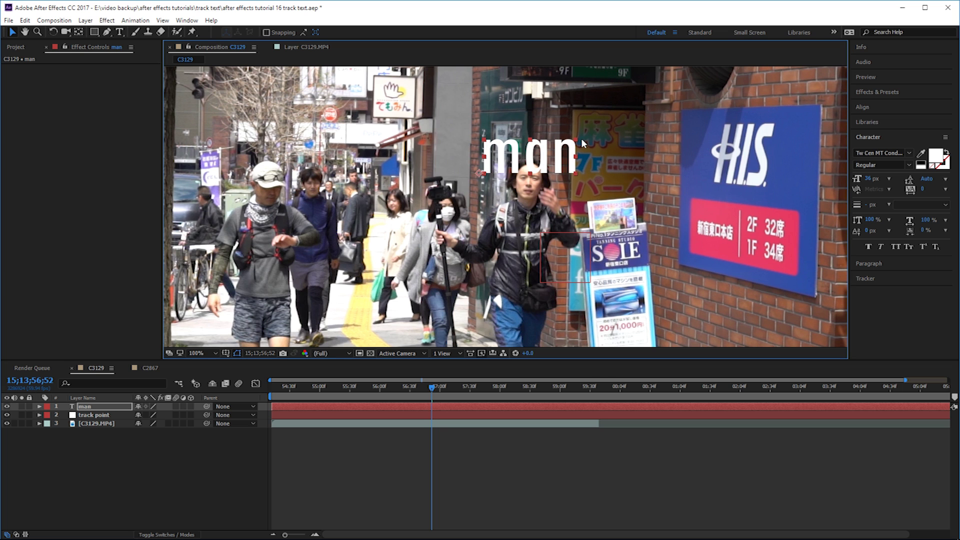
pyautogui.moveTo(556, 156)
pyautogui.mouseDown()
pyautogui.moveTo(609, 141)
pyautogui.moveTo(601, 130)
pyautogui.moveTo(517, 133)
pyautogui.mouseUp()
pyautogui.click(426, 386)
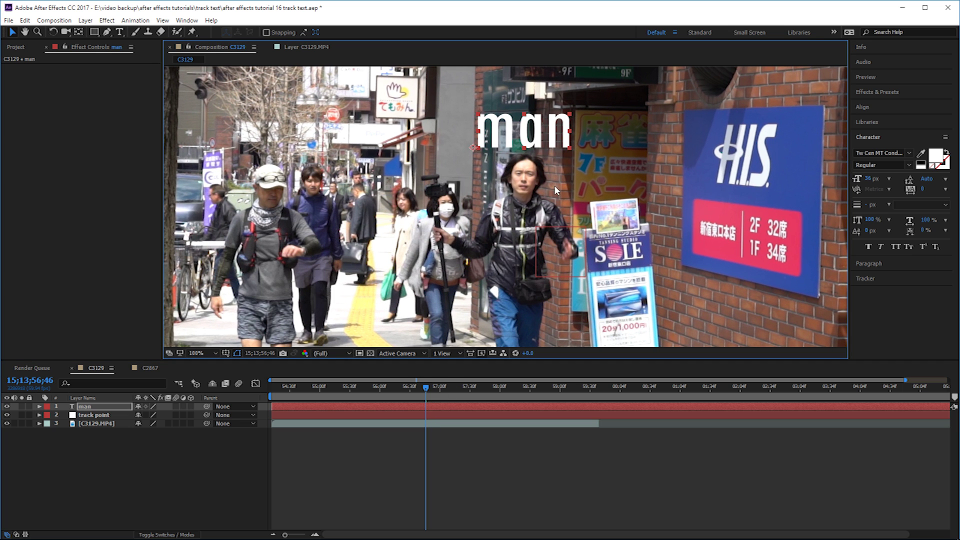
pyautogui.moveTo(424, 386)
pyautogui.mouseDown()
pyautogui.moveTo(448, 387)
pyautogui.moveTo(424, 377)
pyautogui.mouseUp()
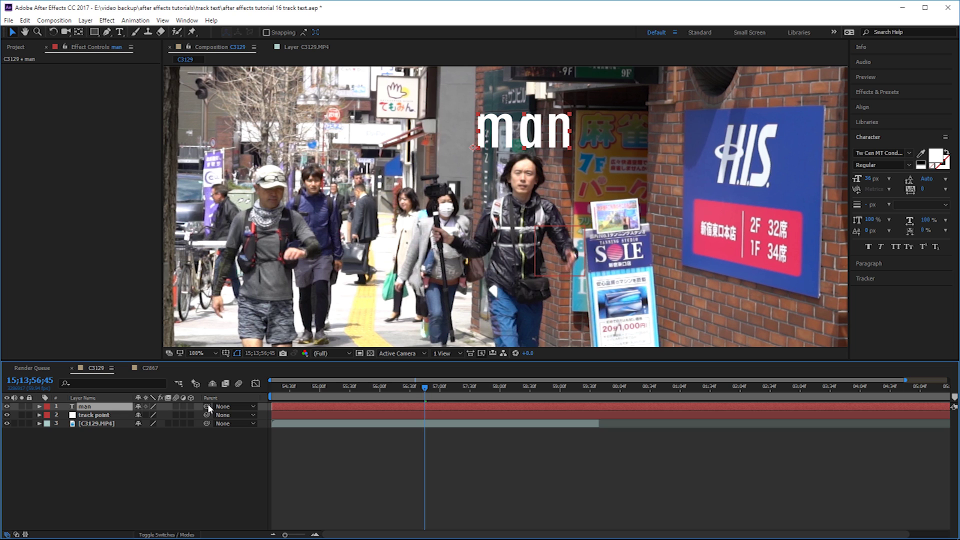
pyautogui.moveTo(208, 406); pyautogui.dragTo(94, 414)
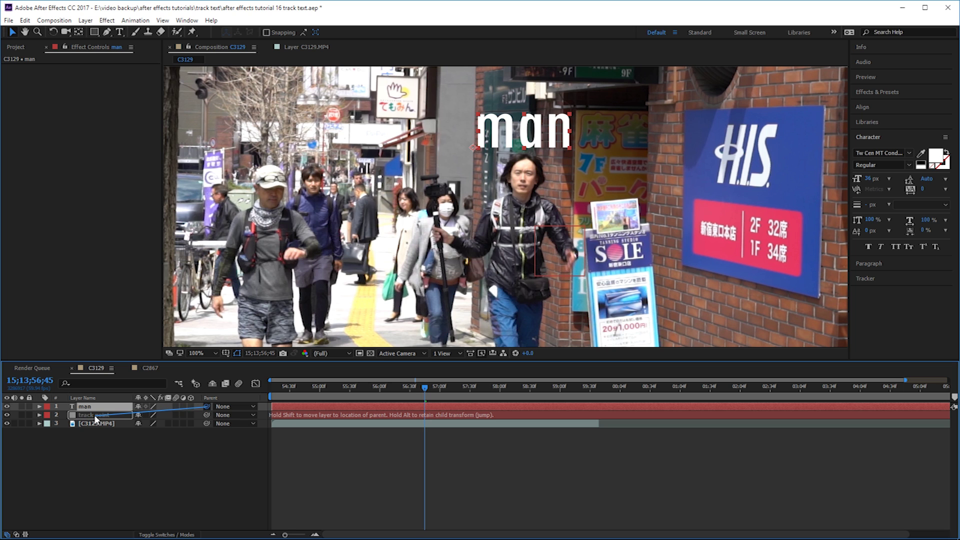
# - Parent the 'man' text layer to the track point layer, then scrub back to check the label follows
pyautogui.moveTo(94, 414); pyautogui.dragTo(94, 413)
pyautogui.moveTo(94, 413); pyautogui.dragTo(94, 413)
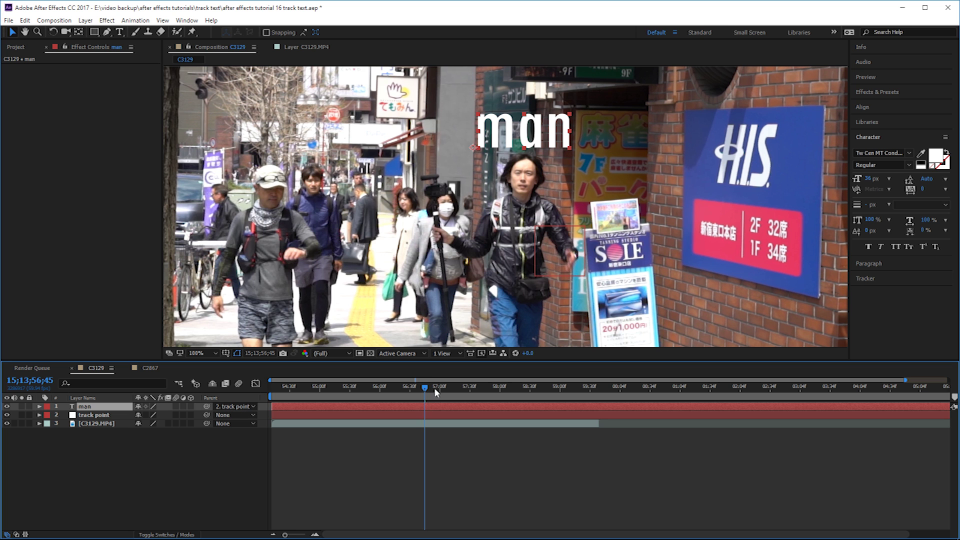
pyautogui.moveTo(425, 388)
pyautogui.mouseDown()
pyautogui.moveTo(291, 393)
pyautogui.moveTo(584, 389)
pyautogui.moveTo(320, 386)
pyautogui.moveTo(590, 380)
pyautogui.moveTo(370, 386)
pyautogui.mouseUp()
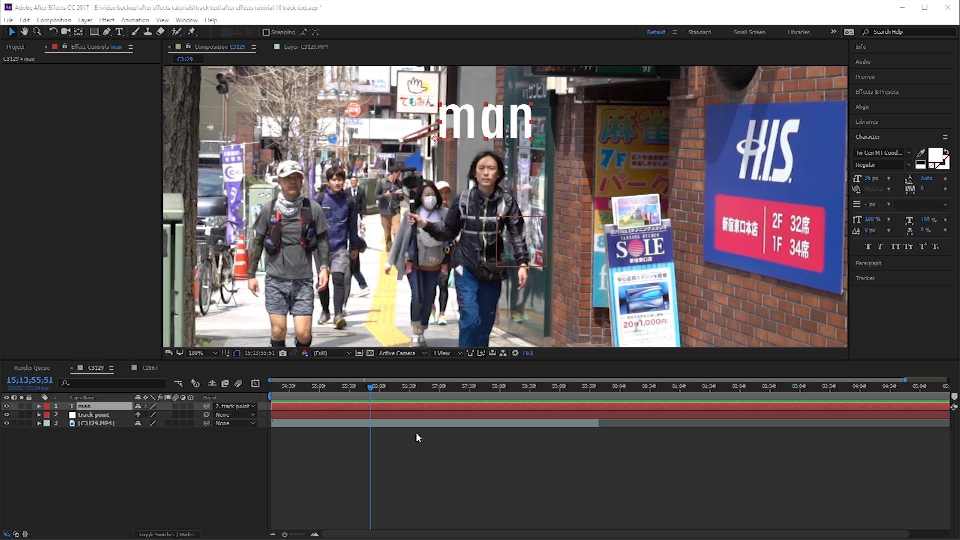
# - Scrub the timeline back and forth to confirm the 'man' text tracks the walker, ending near 57;28
pyautogui.moveTo(372, 389)
pyautogui.mouseDown()
pyautogui.moveTo(271, 389)
pyautogui.moveTo(560, 386)
pyautogui.mouseUp()
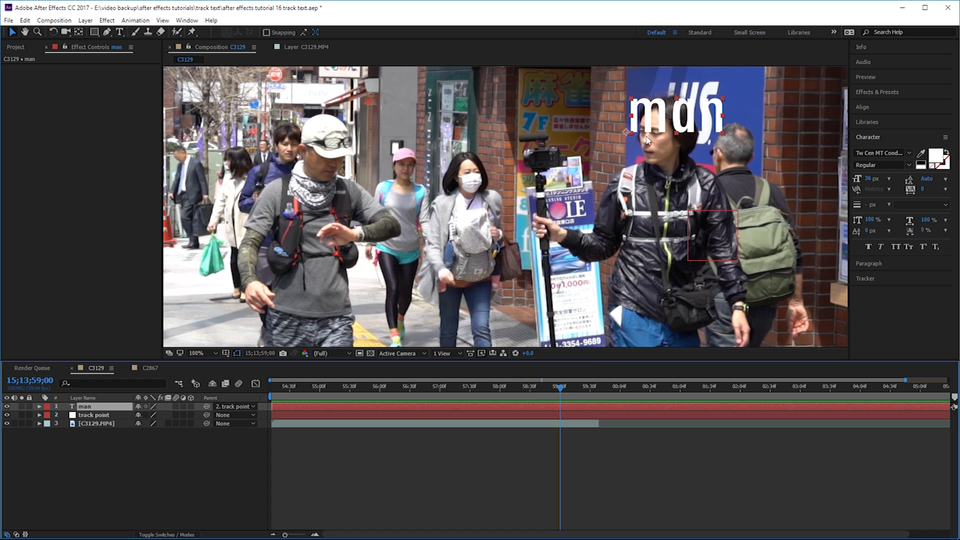
pyautogui.moveTo(544, 386)
pyautogui.mouseDown()
pyautogui.moveTo(301, 373)
pyautogui.moveTo(561, 385)
pyautogui.mouseUp()
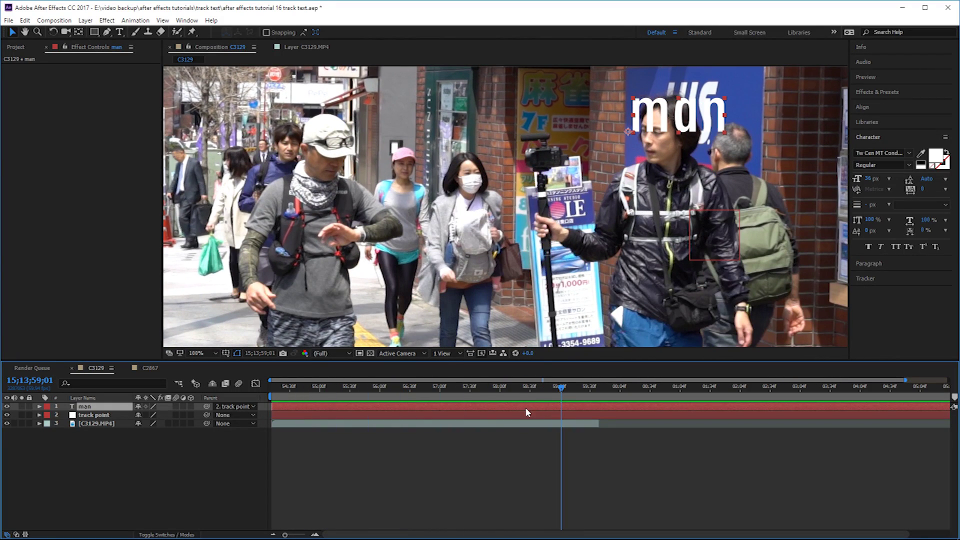
pyautogui.click(514, 388)
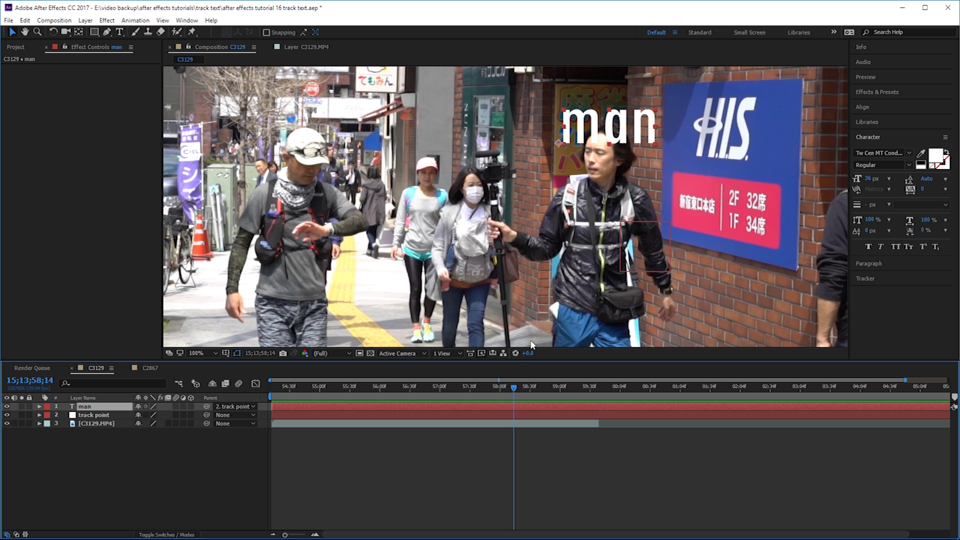
pyautogui.moveTo(516, 387)
pyautogui.mouseDown()
pyautogui.moveTo(443, 384)
pyautogui.moveTo(526, 386)
pyautogui.mouseUp()
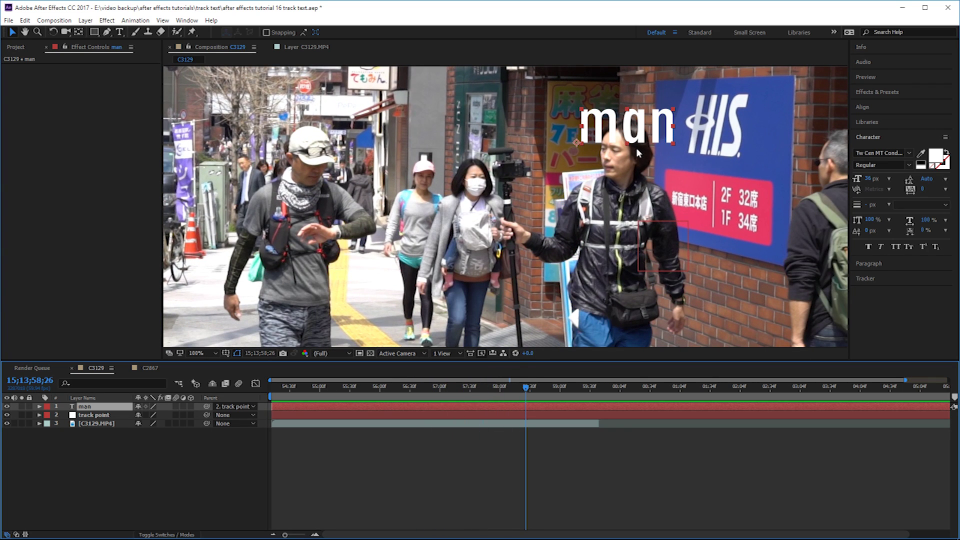
pyautogui.moveTo(525, 387)
pyautogui.mouseDown()
pyautogui.moveTo(362, 384)
pyautogui.moveTo(577, 385)
pyautogui.moveTo(458, 380)
pyautogui.mouseUp()
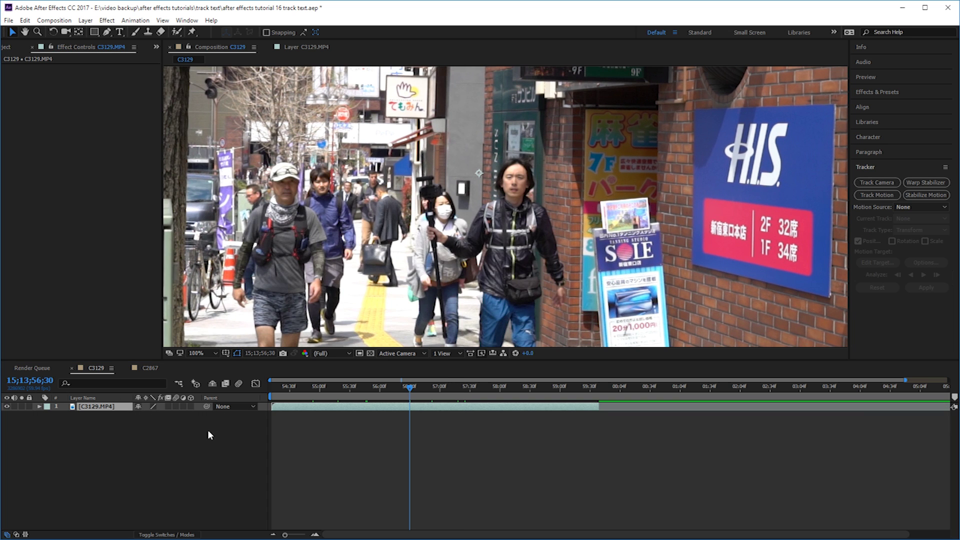
# - At frame 55;20, start a motion track on C3129.MP4 recording position, rotation and scale
pyautogui.moveTo(384, 390); pyautogui.dragTo(339, 389)
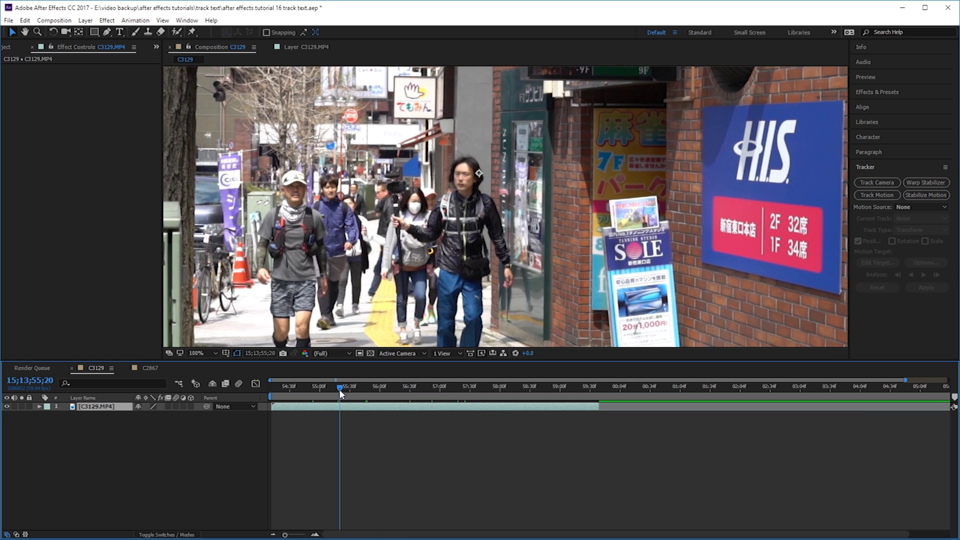
pyautogui.click(883, 198)
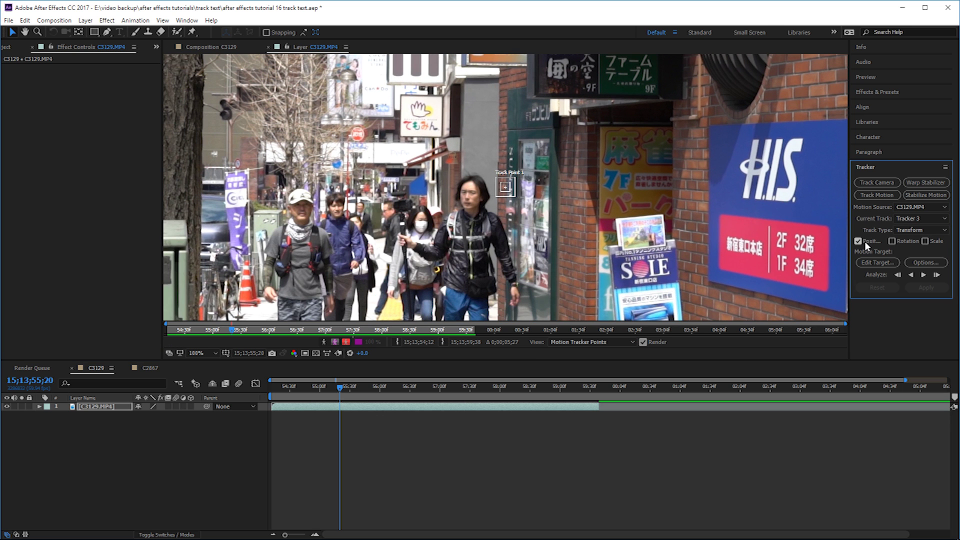
pyautogui.click(925, 241)
# - At the clip start, zoom in and place Track Points 1 and 2 side by side on the man's jacket
pyautogui.moveTo(340, 390); pyautogui.dragTo(290, 387)
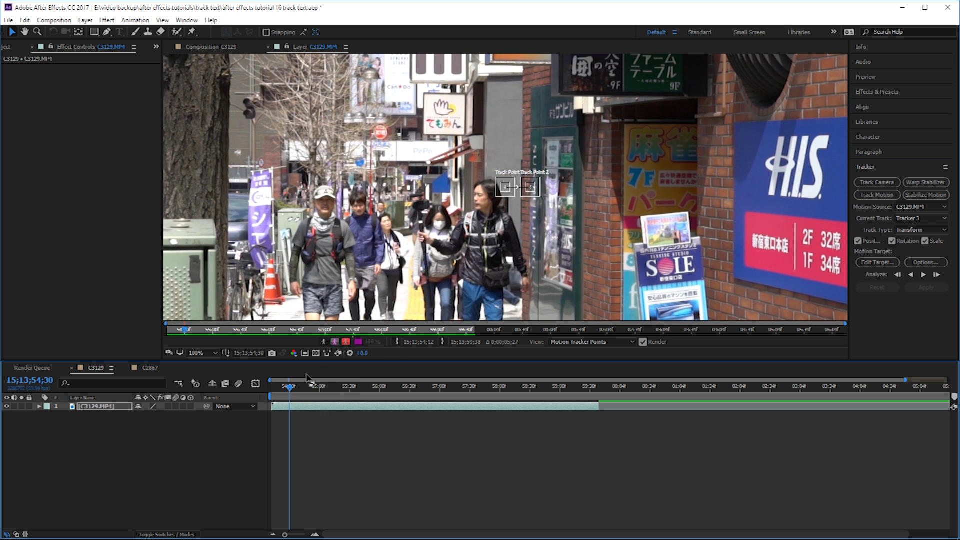
pyautogui.moveTo(290, 386); pyautogui.dragTo(281, 387)
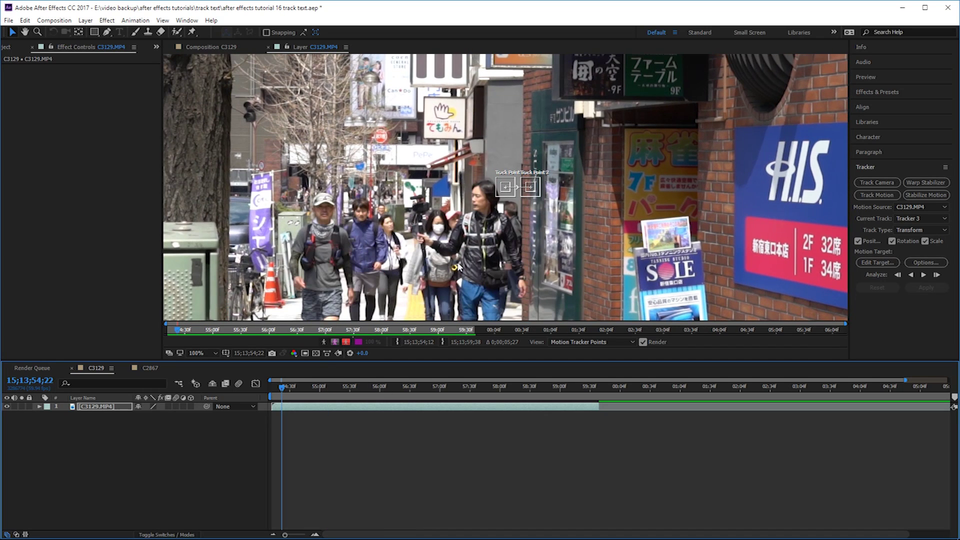
pyautogui.scroll(1, 510, 220)
pyautogui.scroll(1, 510, 220)
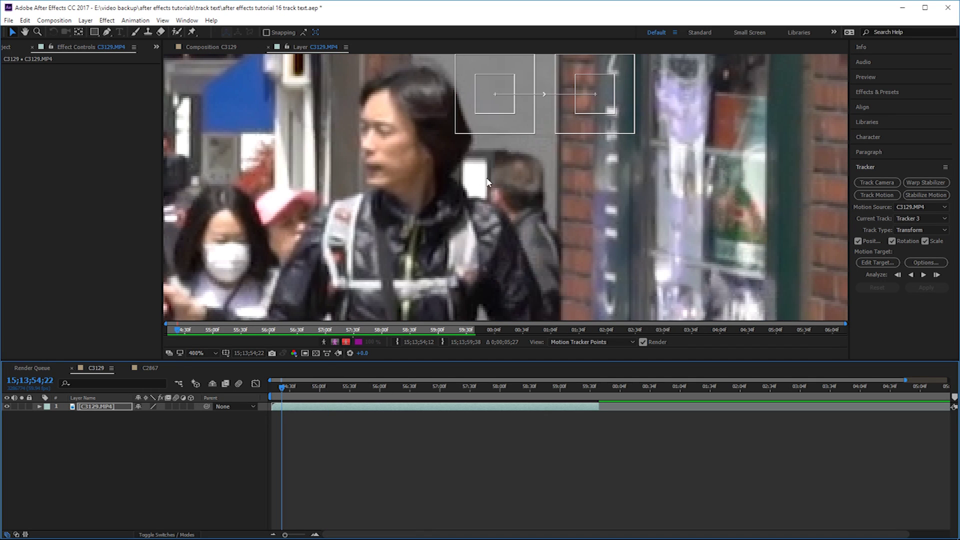
pyautogui.moveTo(495, 95); pyautogui.dragTo(354, 280)
pyautogui.moveTo(595, 121); pyautogui.dragTo(455, 292)
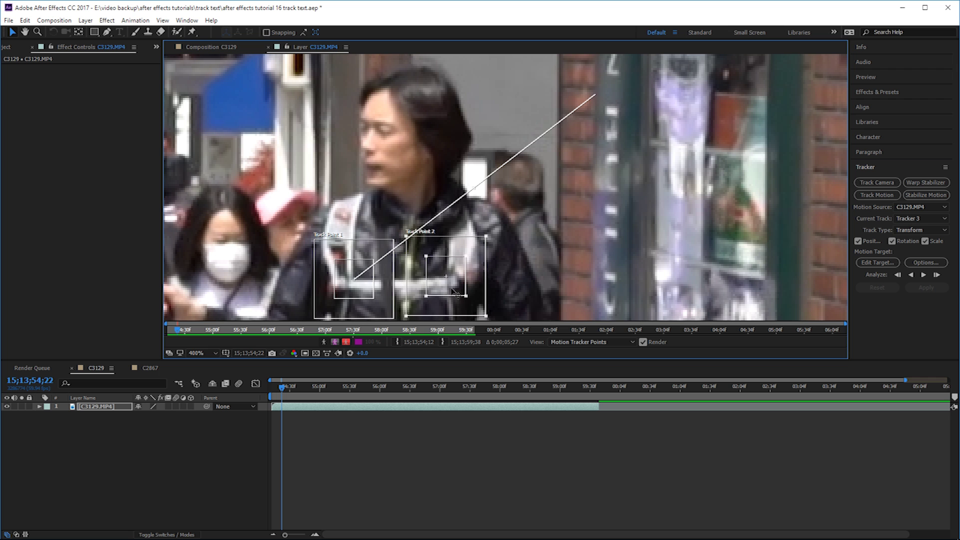
# - Scrub later in the clip to check the track points, then return to the first frame
pyautogui.scroll(-2, 542, 261)
pyautogui.scroll(1, 529, 270)
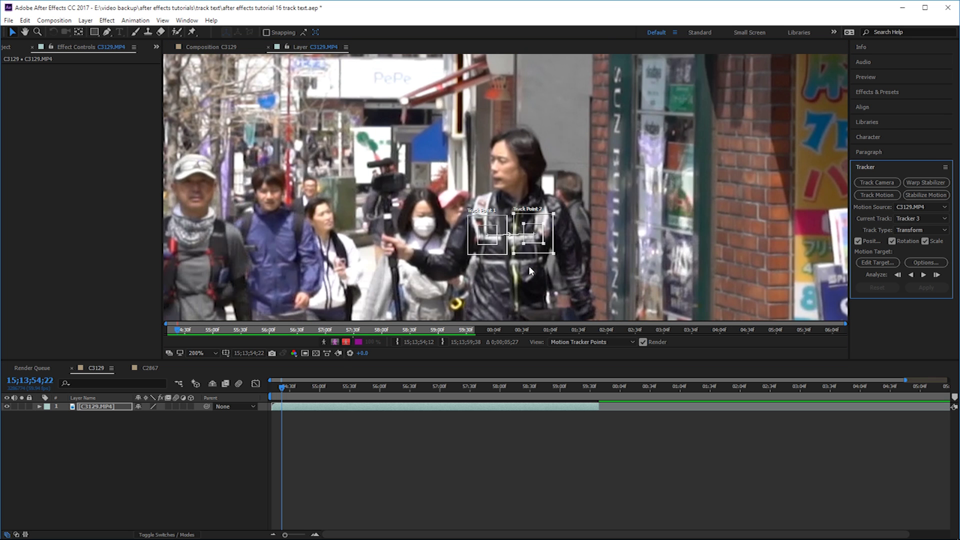
pyautogui.scroll(-1, 530, 268)
pyautogui.moveTo(283, 387); pyautogui.dragTo(591, 385)
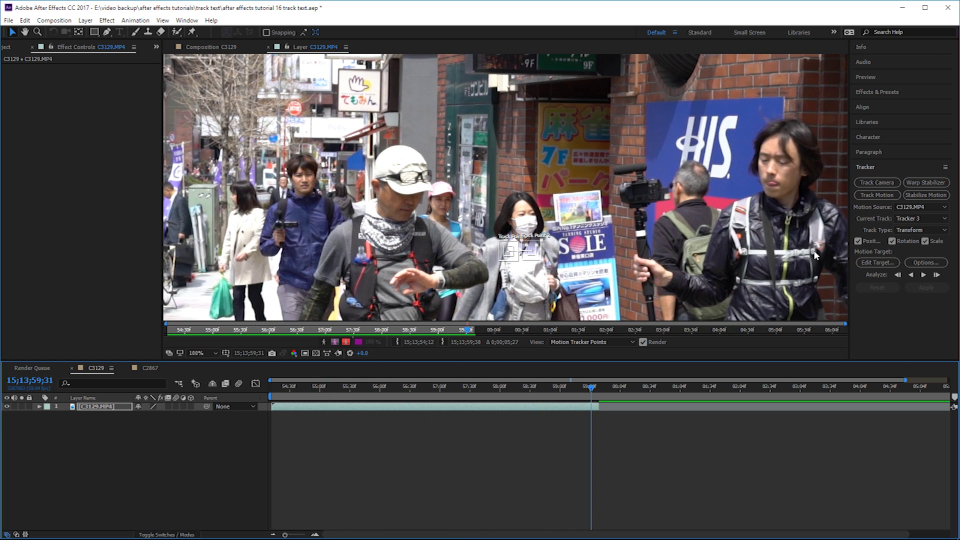
pyautogui.moveTo(597, 381); pyautogui.dragTo(281, 375)
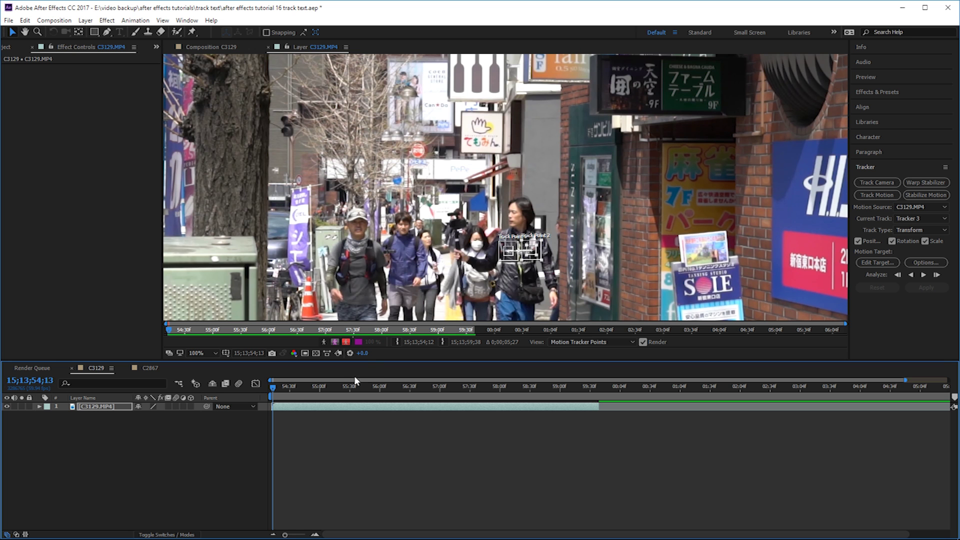
pyautogui.click(271, 386)
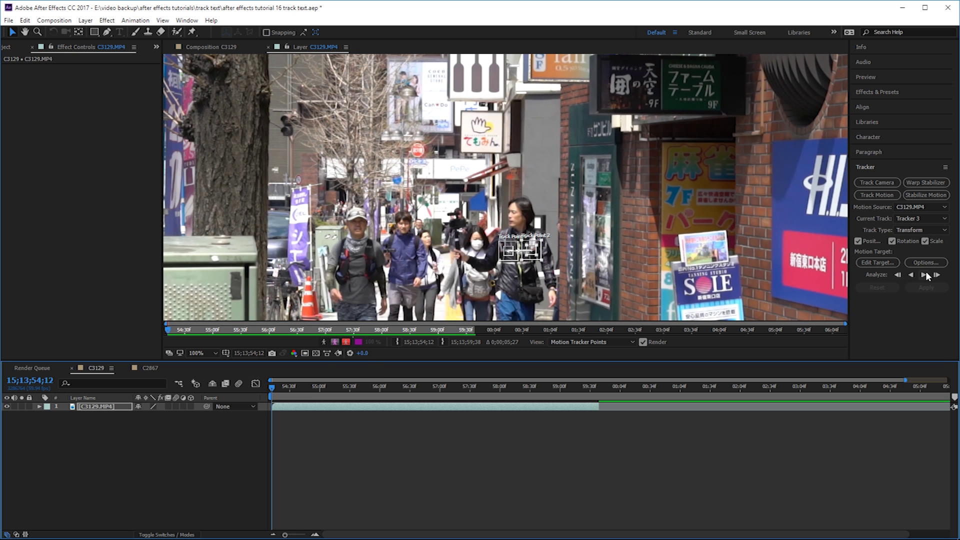
# - Analyze both track points forward, then scrub back to review the tracked path on the chest
pyautogui.click(924, 275)
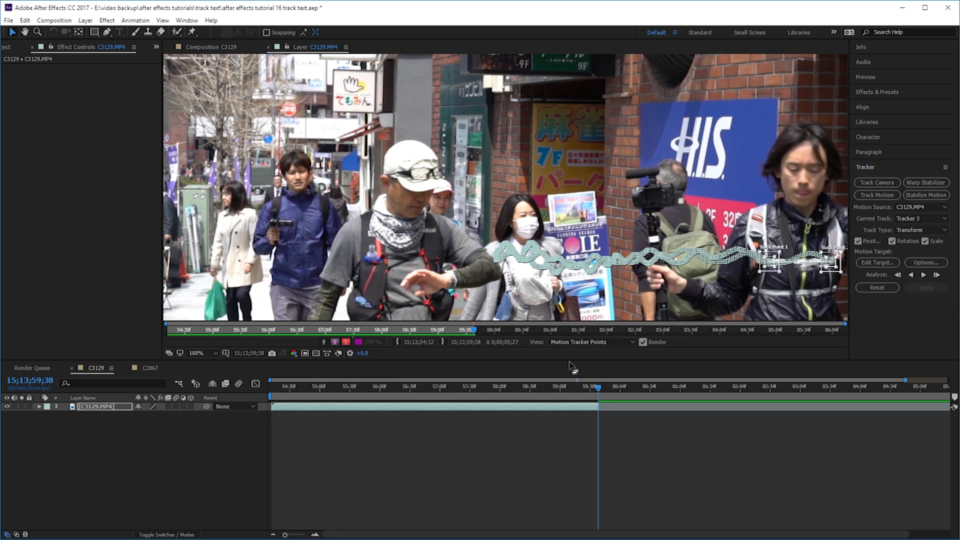
pyautogui.moveTo(598, 388)
pyautogui.mouseDown()
pyautogui.moveTo(291, 402)
pyautogui.moveTo(534, 389)
pyautogui.mouseUp()
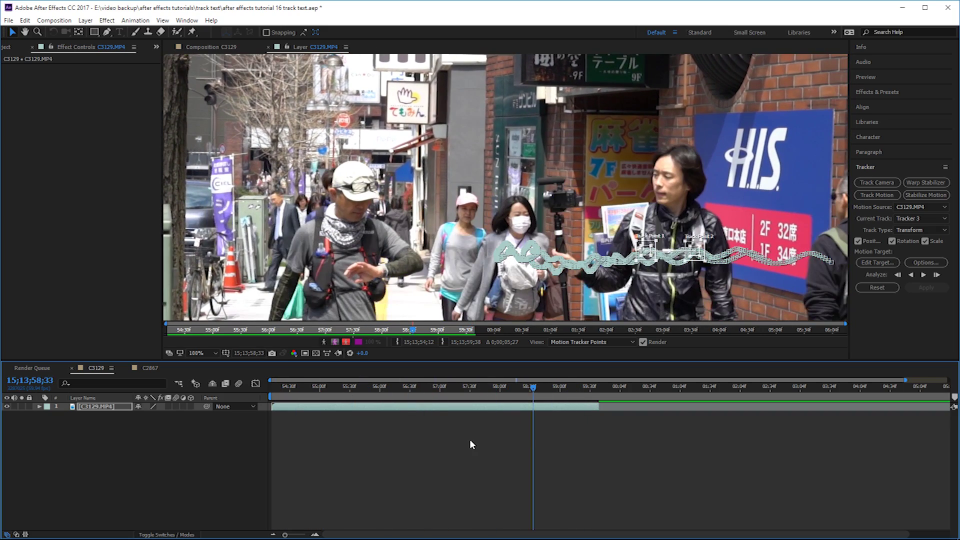
# - Create a Null Object layer, Null 3, and bring up the Motion Target selection
pyautogui.rightClick(470, 439)
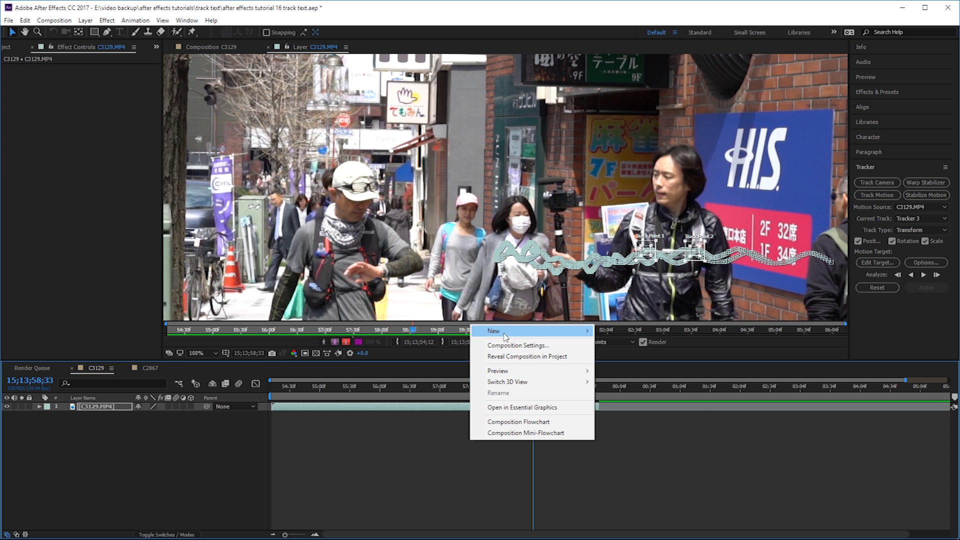
pyautogui.rightClick(425, 427)
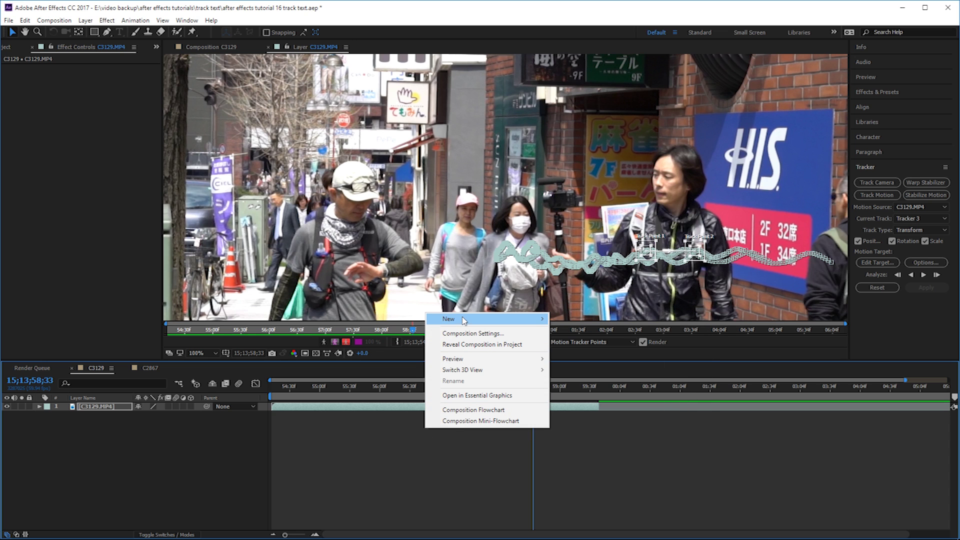
pyautogui.moveTo(466, 319)
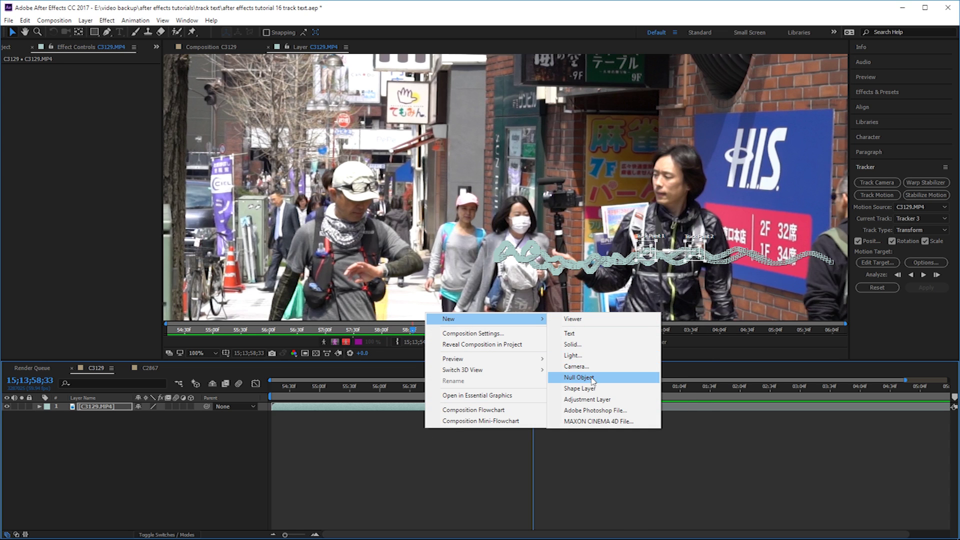
pyautogui.click(591, 377)
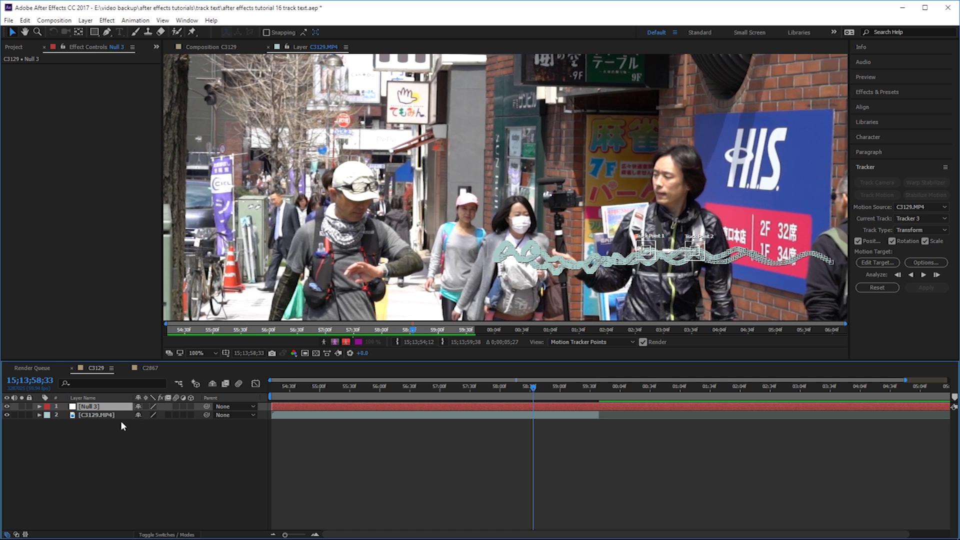
pyautogui.click(880, 263)
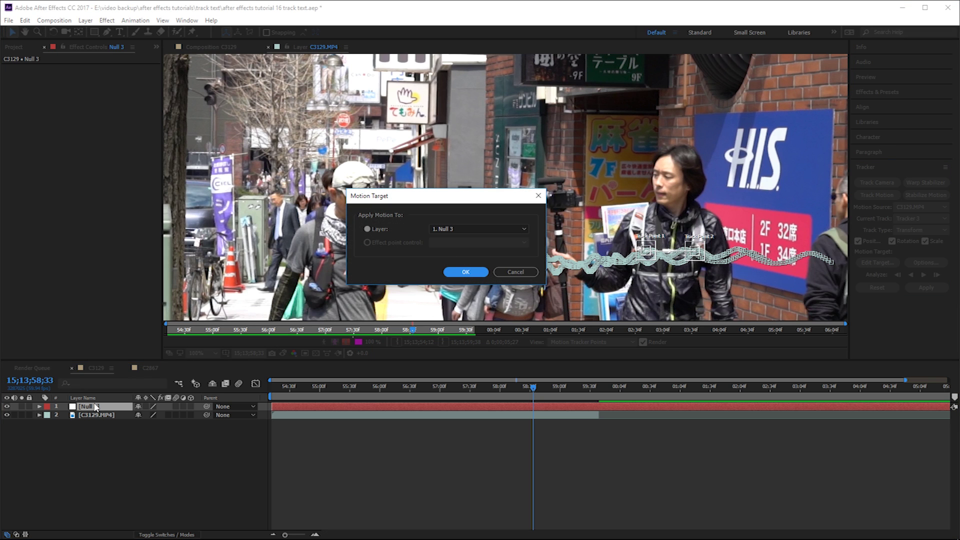
# - Set Null 3 as the motion target and apply Tracker 3's data in X and Y
pyautogui.click(459, 273)
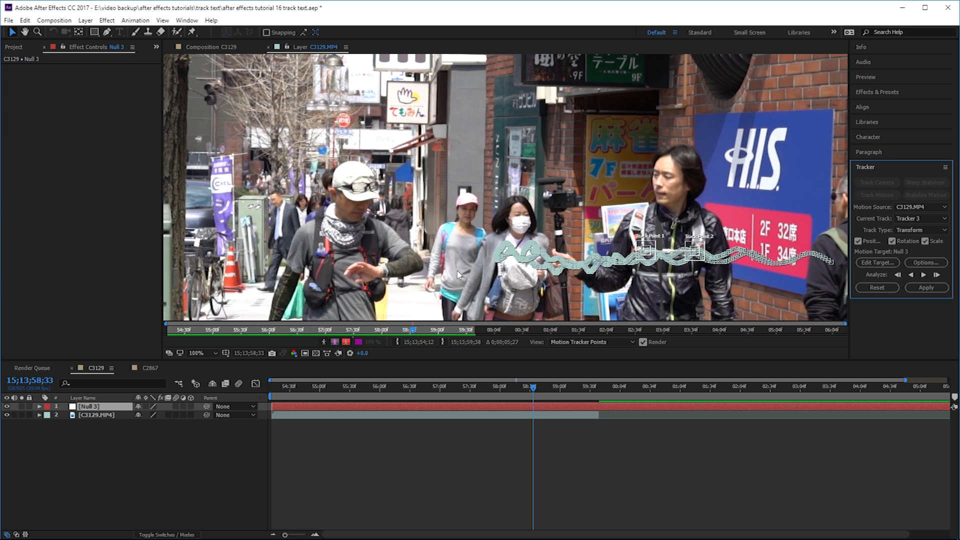
pyautogui.click(922, 289)
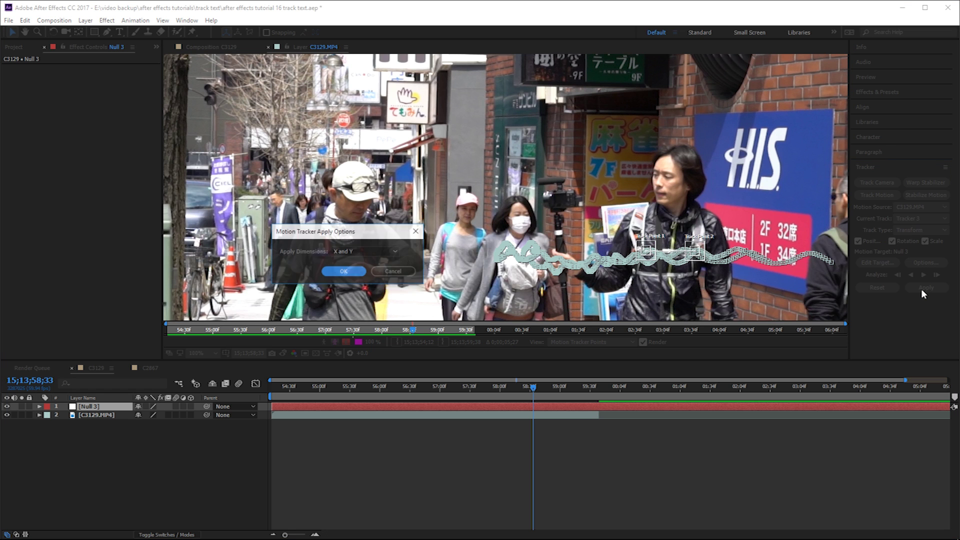
pyautogui.click(345, 273)
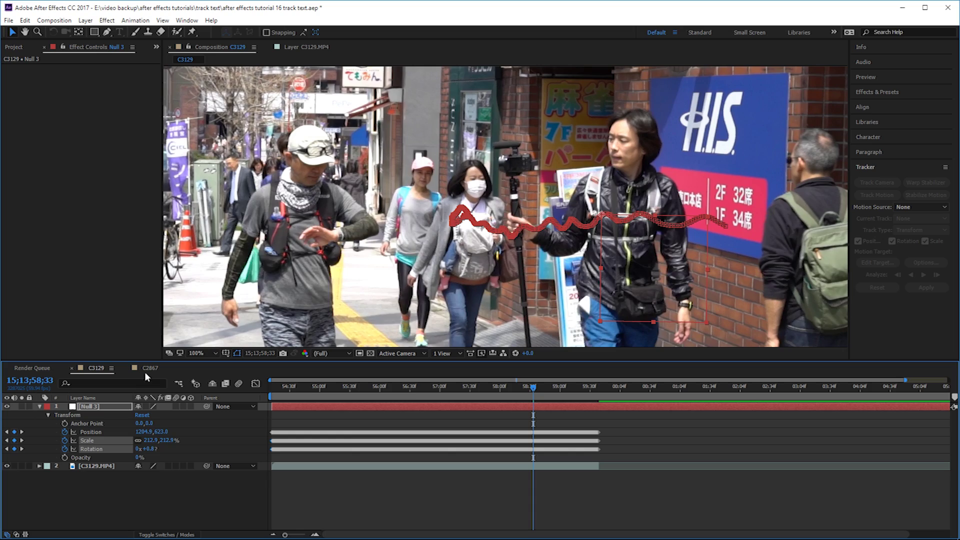
pyautogui.click(409, 386)
# - Scrub to confirm Null 3 follows the walking man, then collapse its Transform properties
pyautogui.moveTo(394, 388); pyautogui.dragTo(513, 387)
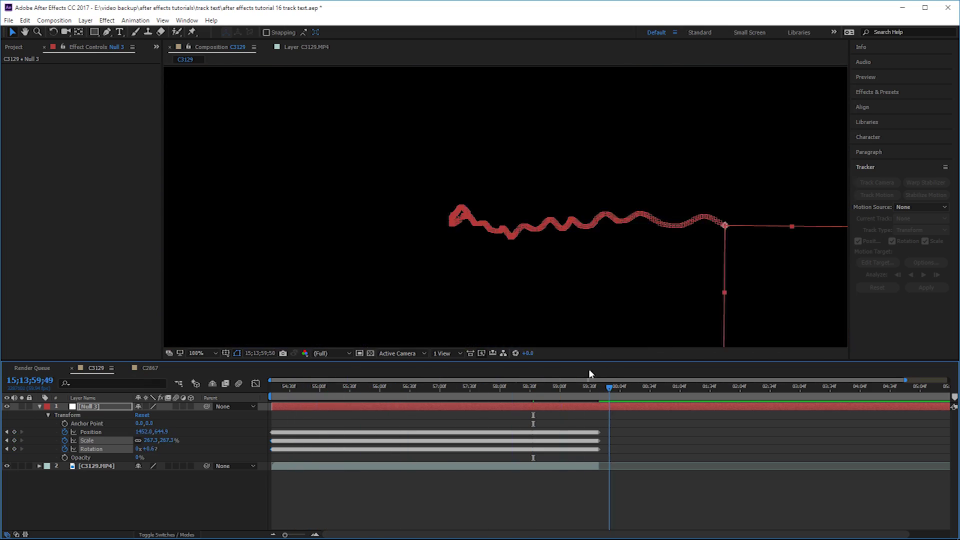
pyautogui.moveTo(545, 372); pyautogui.dragTo(474, 386)
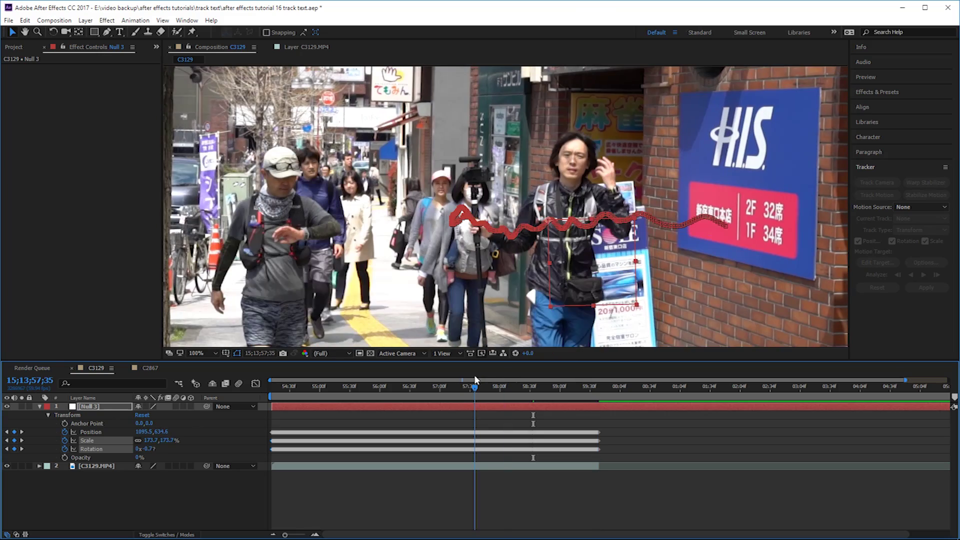
pyautogui.click(40, 406)
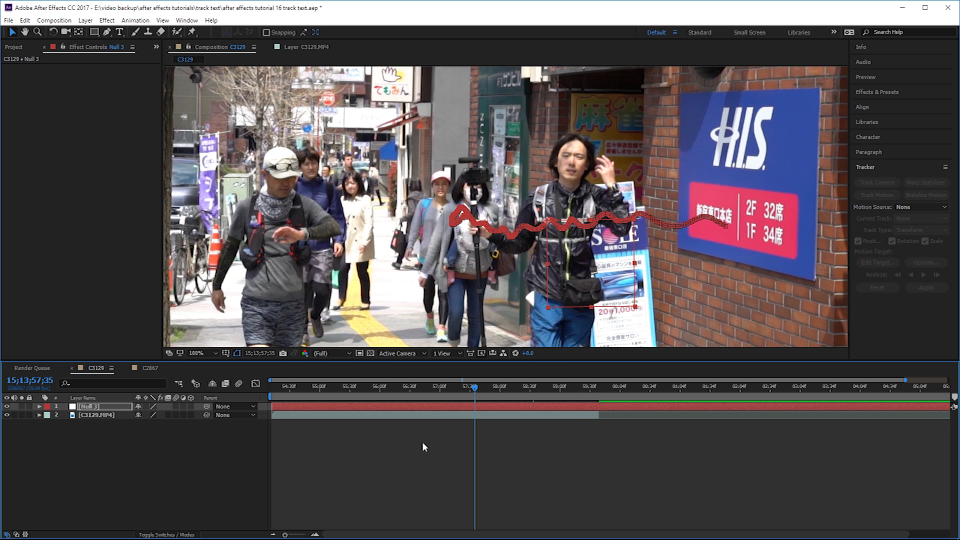
pyautogui.rightClick(442, 451)
# - Add a 'man' text layer and position it above the walking man's head at the first frame
pyautogui.moveTo(484, 343)
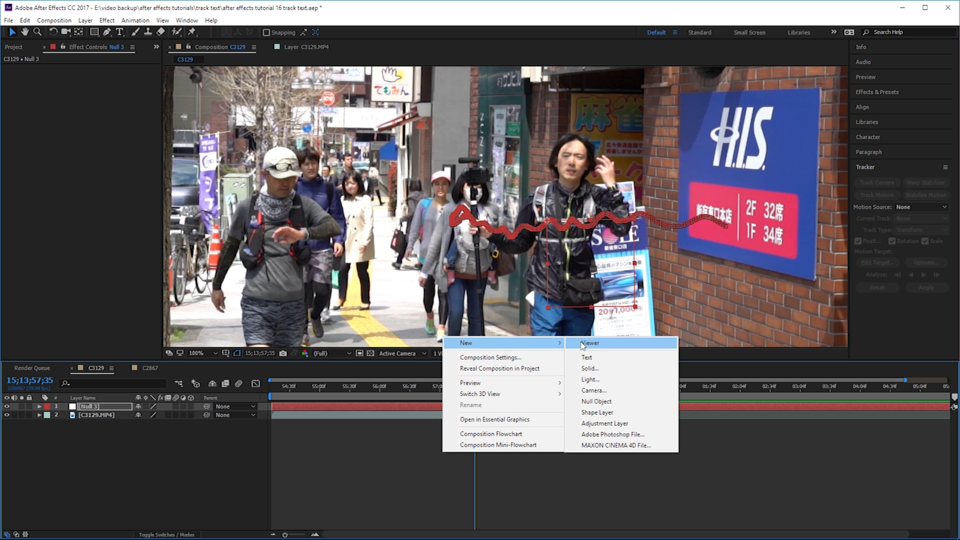
pyautogui.click(589, 354)
pyautogui.write('man')
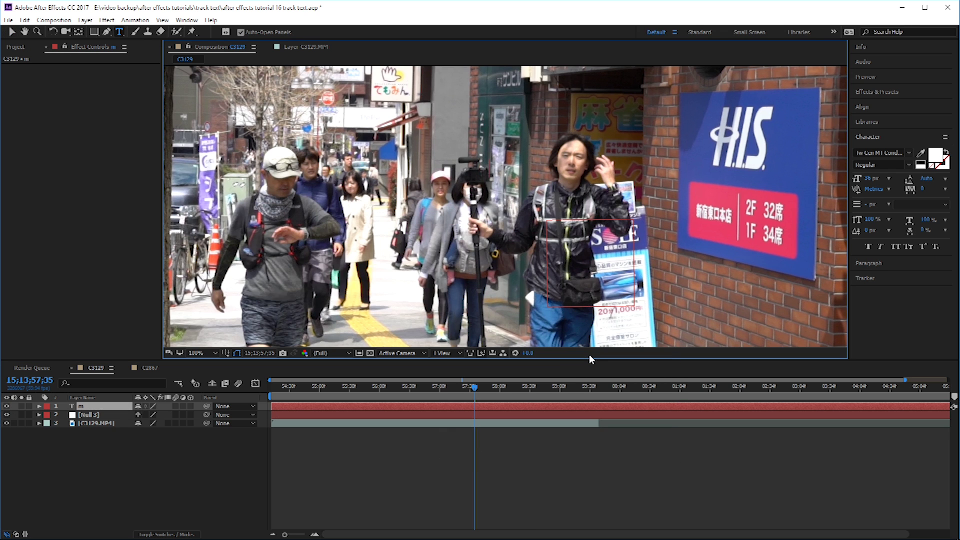
pyautogui.click(13, 32)
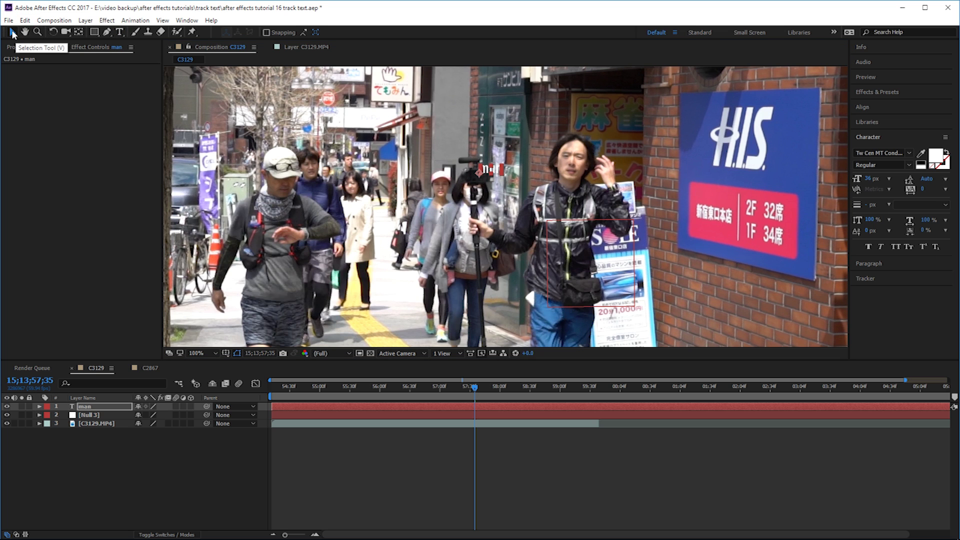
pyautogui.moveTo(492, 171)
pyautogui.mouseDown()
pyautogui.moveTo(495, 152)
pyautogui.moveTo(570, 123)
pyautogui.mouseUp()
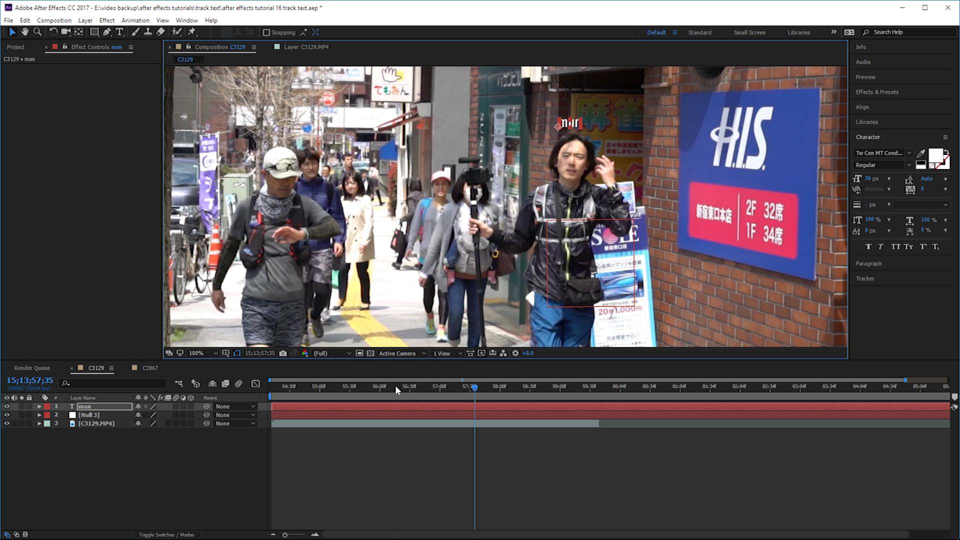
pyautogui.moveTo(395, 386); pyautogui.dragTo(256, 385)
pyautogui.moveTo(575, 129); pyautogui.dragTo(481, 148)
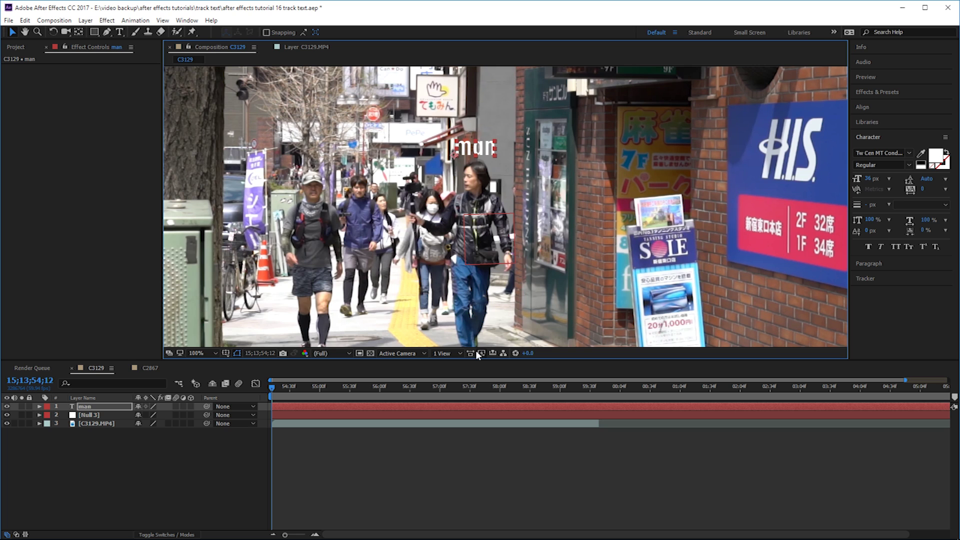
pyautogui.click(475, 451)
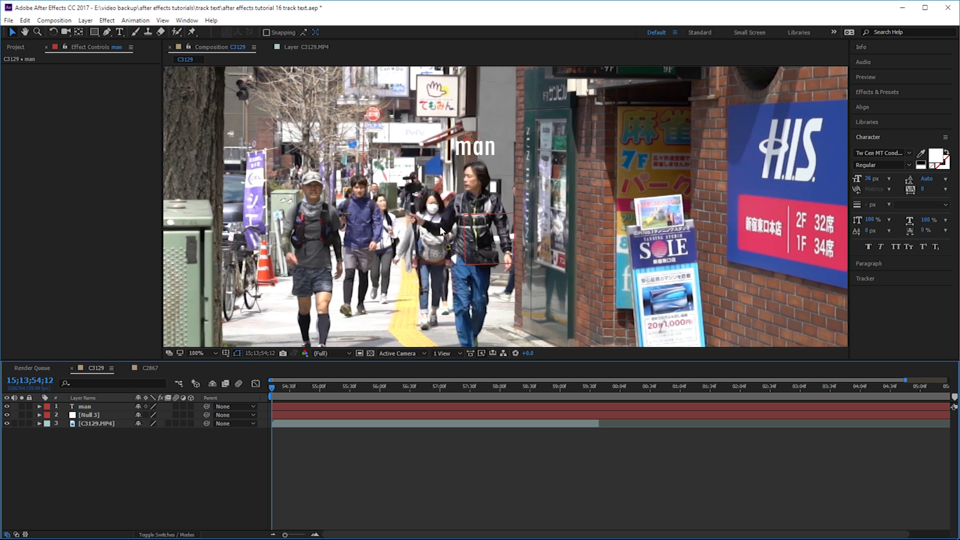
# - Parent the 'man' text to Null 3 and play a preview to check it follows the walker
pyautogui.moveTo(207, 407); pyautogui.dragTo(205, 408)
pyautogui.moveTo(102, 399); pyautogui.dragTo(89, 413)
pyautogui.press('space')
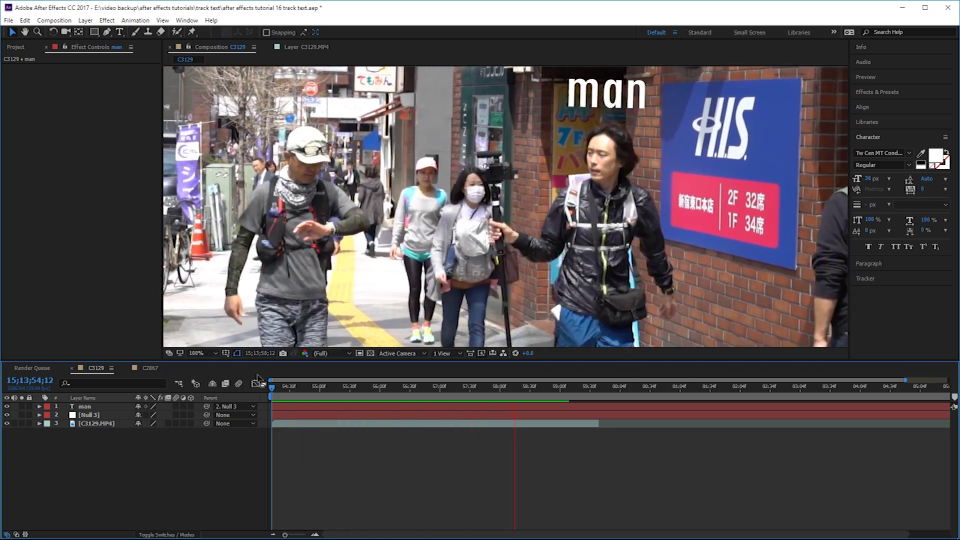
pyautogui.press('space')
pyautogui.scroll(-3, 453, 268)
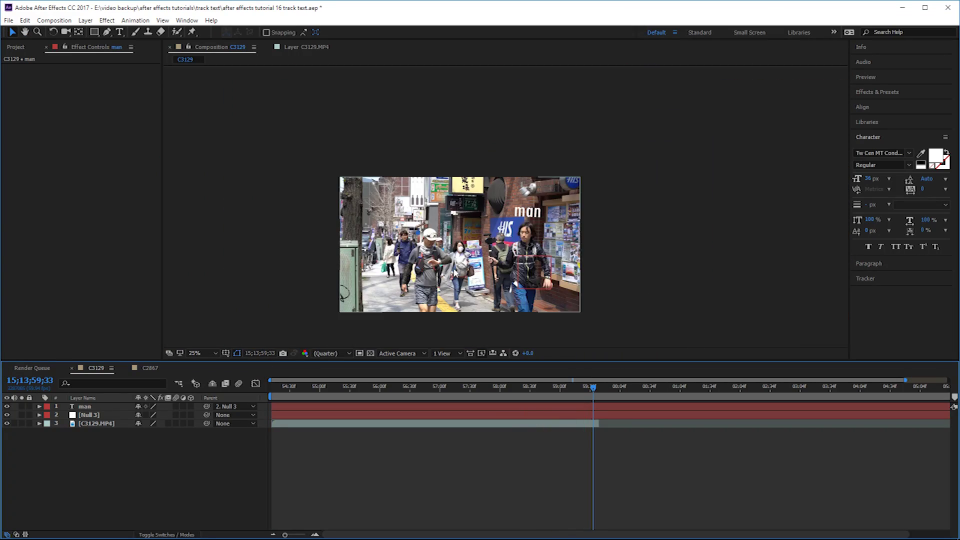
pyautogui.scroll(1, 453, 268)
pyautogui.moveTo(563, 385)
pyautogui.mouseDown()
pyautogui.moveTo(333, 387)
pyautogui.moveTo(544, 361)
pyautogui.moveTo(292, 367)
pyautogui.mouseUp()
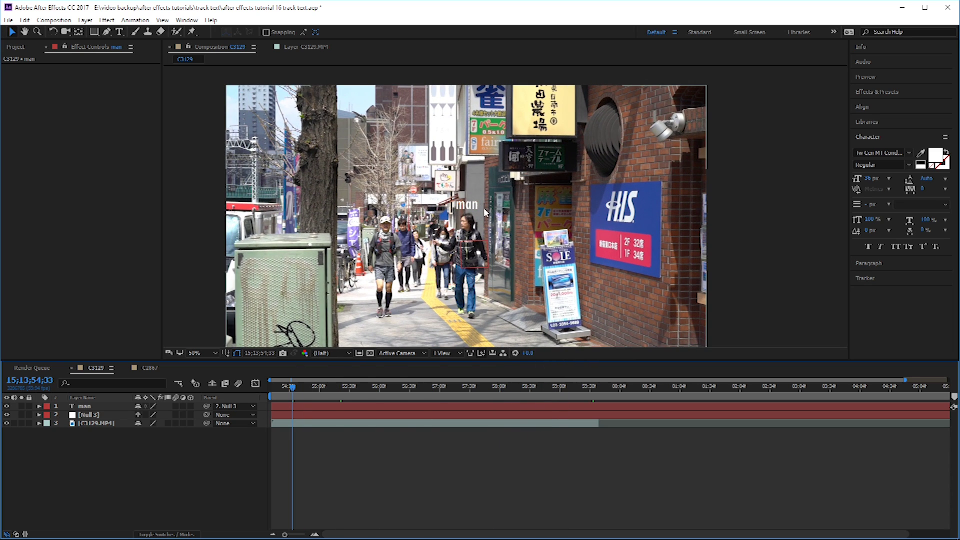
pyautogui.moveTo(294, 386); pyautogui.dragTo(592, 360)
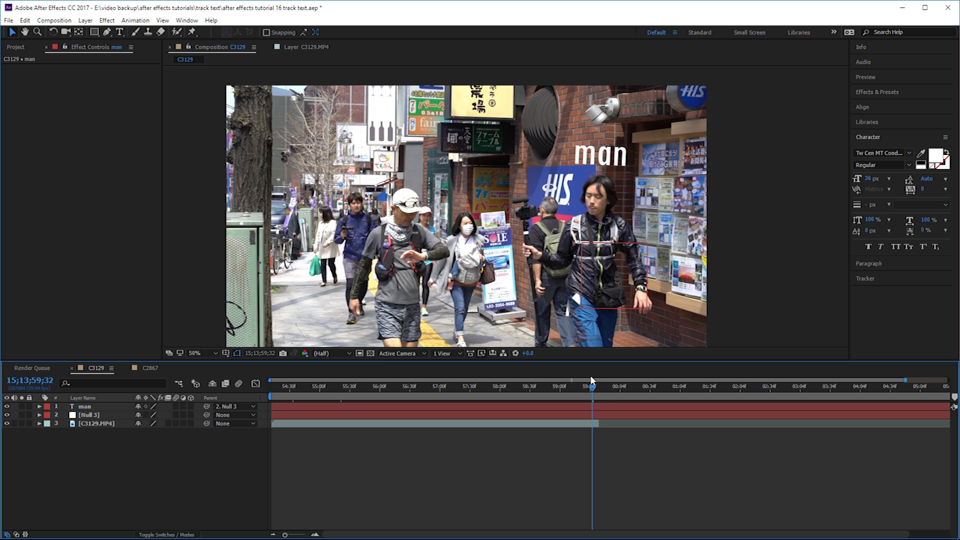
pyautogui.moveTo(593, 389); pyautogui.dragTo(313, 389)
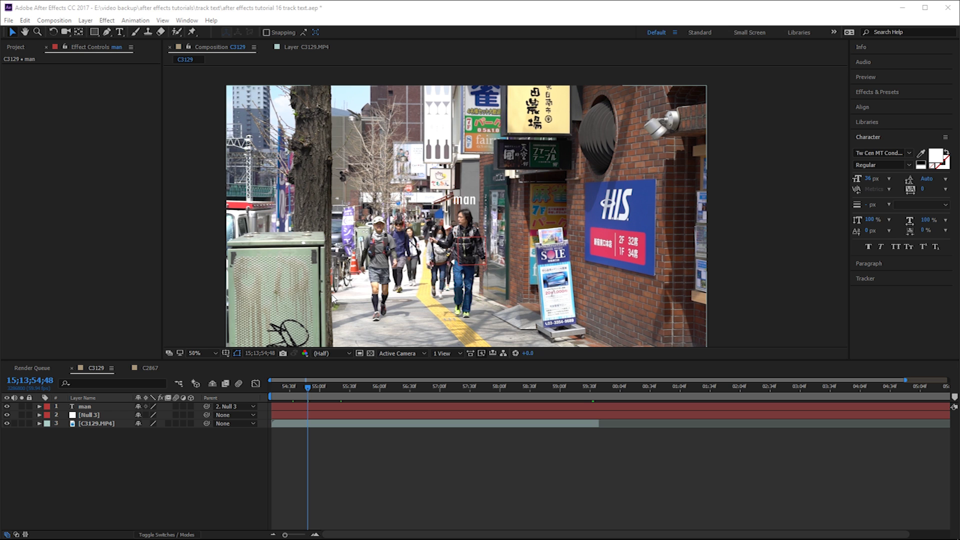
pyautogui.click(150, 367)
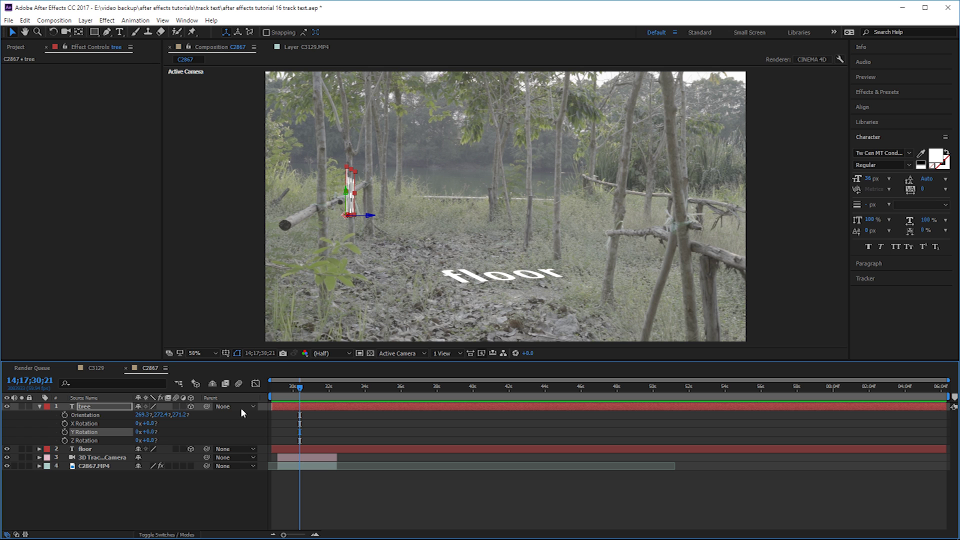
# - Scrub the C2867 forest footage around 30 seconds and show the Tracker panel's motion tracking options
pyautogui.moveTo(287, 388); pyautogui.dragTo(278, 385)
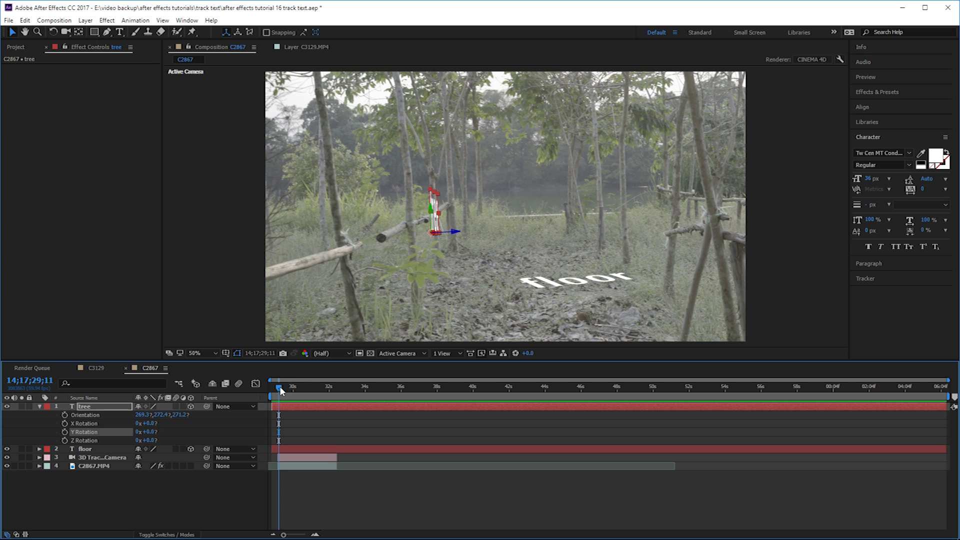
pyautogui.click(282, 387)
pyautogui.moveTo(281, 386)
pyautogui.mouseDown()
pyautogui.moveTo(321, 386)
pyautogui.moveTo(304, 384)
pyautogui.mouseUp()
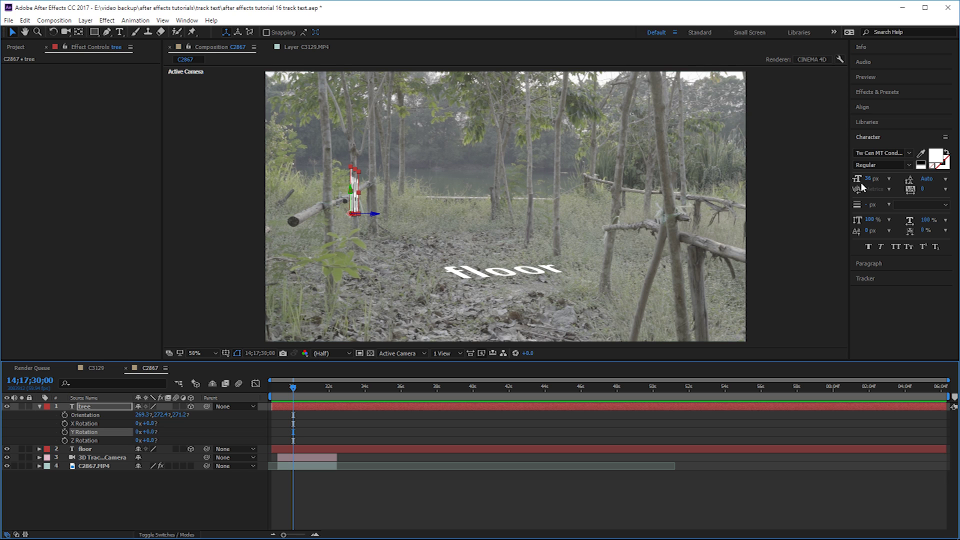
pyautogui.click(865, 278)
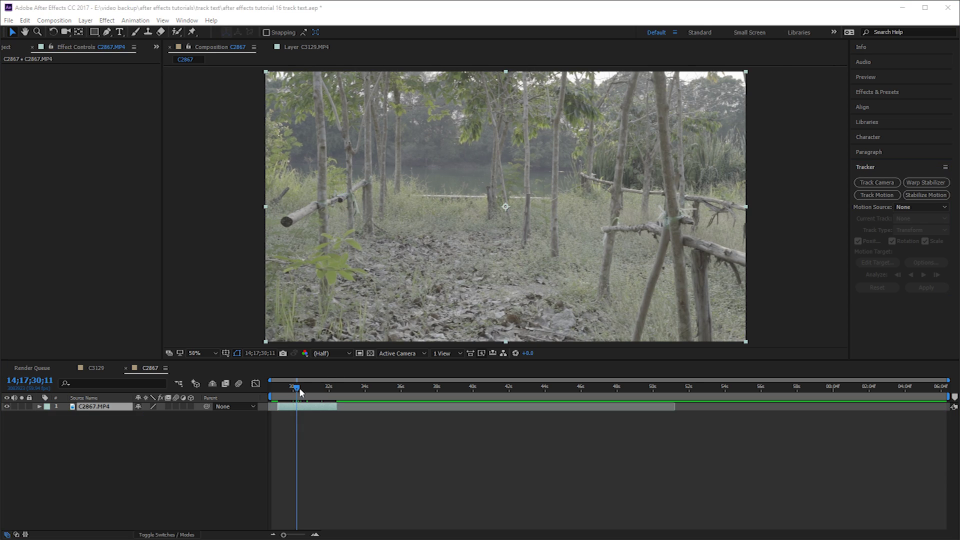
pyautogui.moveTo(300, 391); pyautogui.dragTo(295, 387)
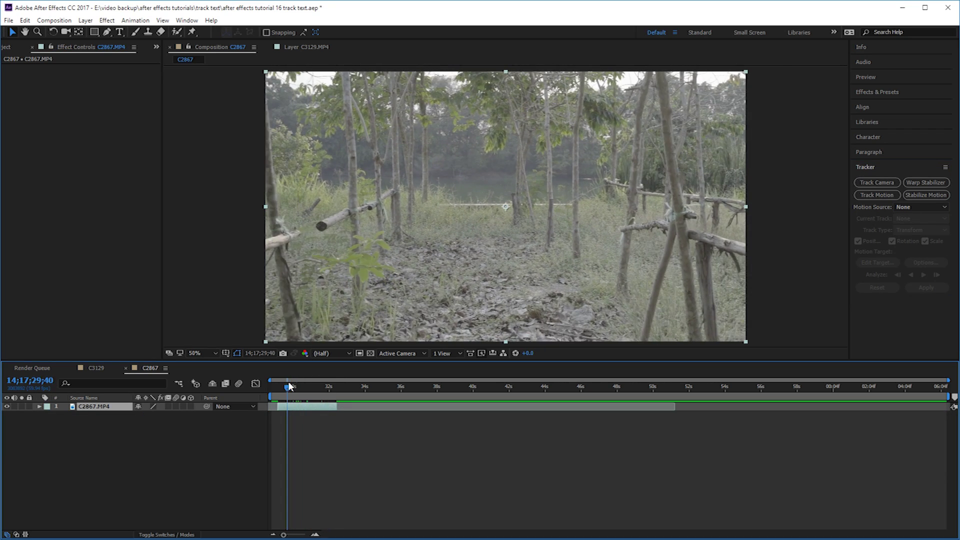
# - Run a 3D camera track on C2867.MP4, then return to the start of the tracked clip
pyautogui.moveTo(295, 387); pyautogui.dragTo(318, 387)
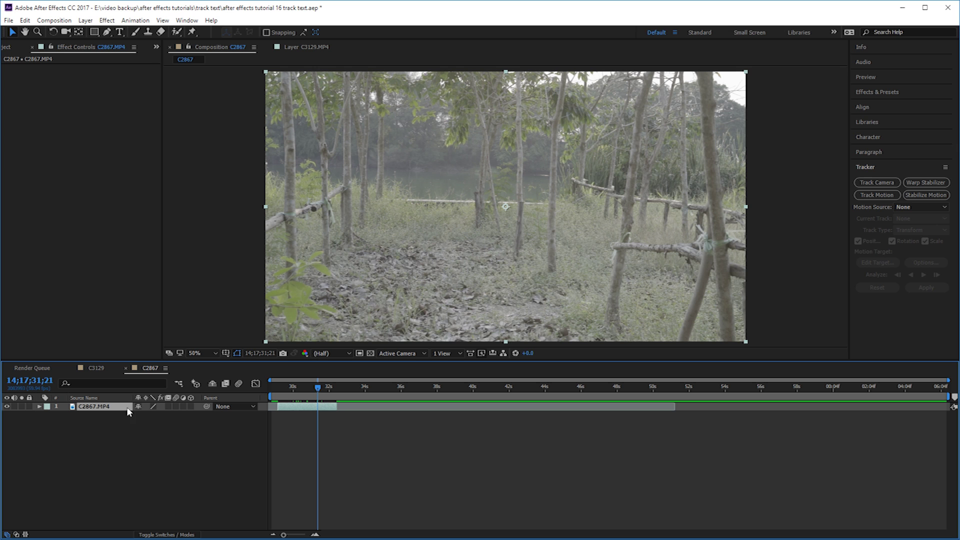
pyautogui.moveTo(320, 392)
pyautogui.mouseDown()
pyautogui.moveTo(290, 391)
pyautogui.moveTo(322, 391)
pyautogui.moveTo(309, 391)
pyautogui.mouseUp()
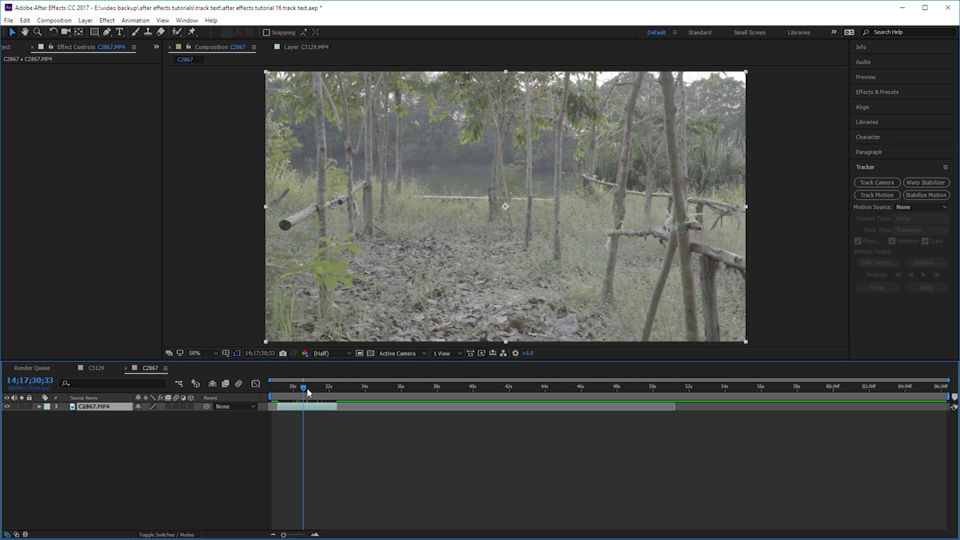
pyautogui.click(870, 176)
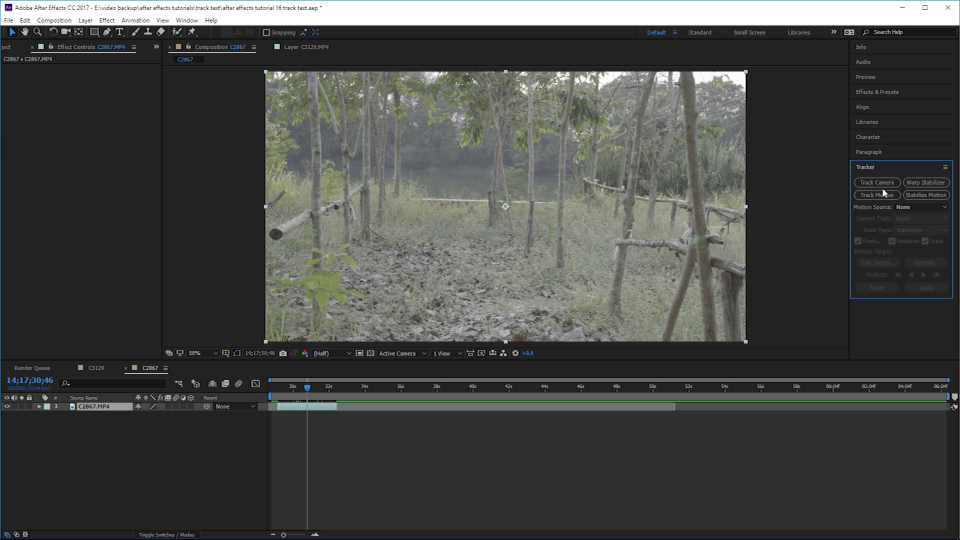
pyautogui.click(882, 184)
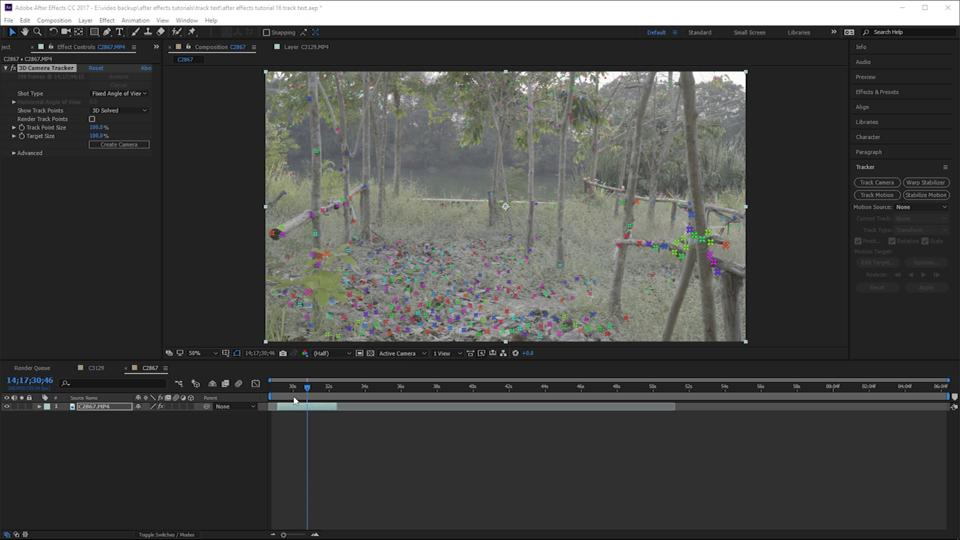
pyautogui.moveTo(296, 388)
pyautogui.mouseDown()
pyautogui.moveTo(317, 388)
pyautogui.moveTo(282, 388)
pyautogui.mouseUp()
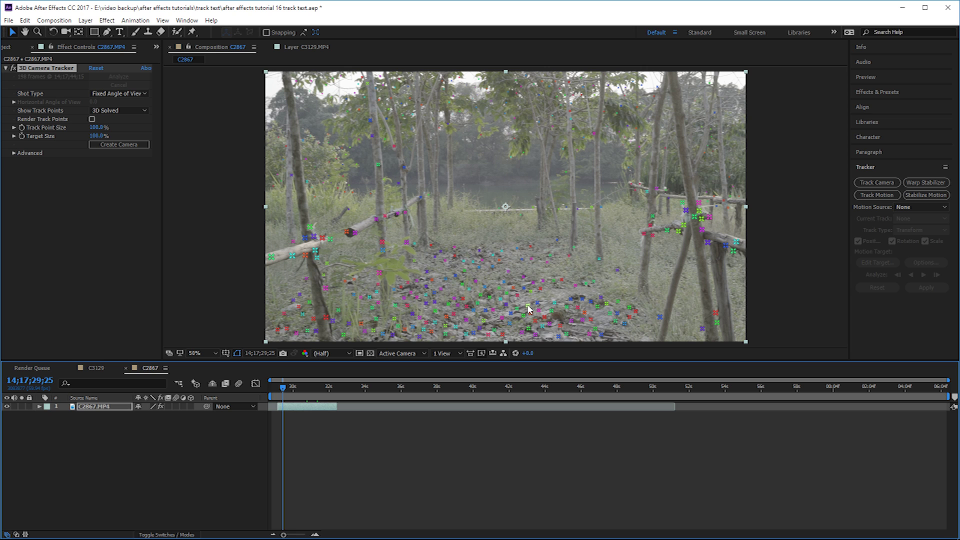
# - Select three track points on the leafy ground near the bottom centre as the text target
pyautogui.click(528, 305)
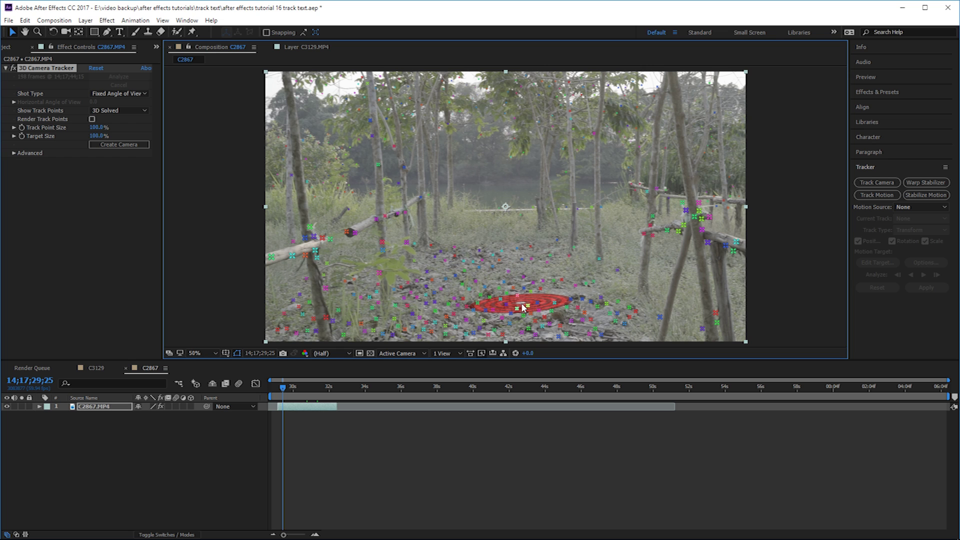
pyautogui.click(522, 305)
# - Create 3D text and a camera on the ground target and change the text to 'floor'
pyautogui.rightClick(535, 302)
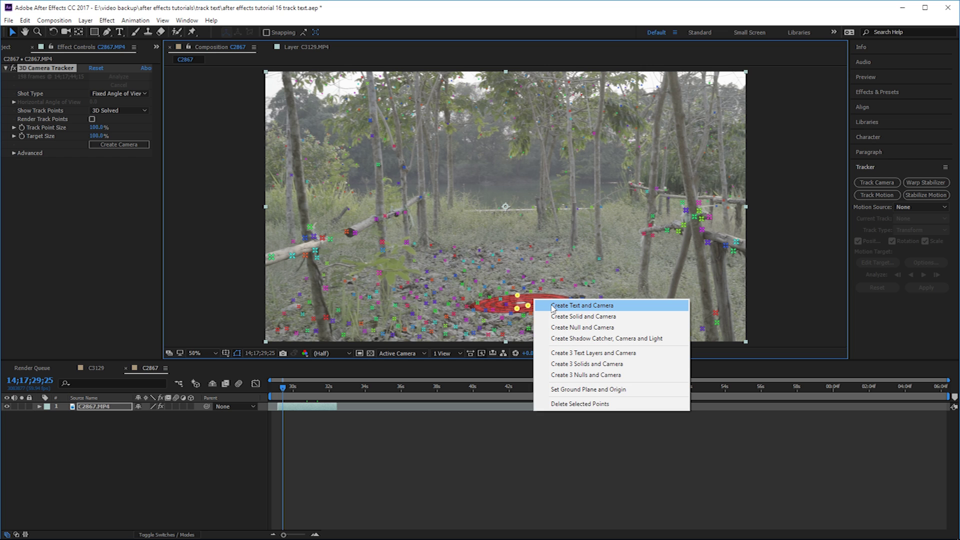
pyautogui.click(552, 306)
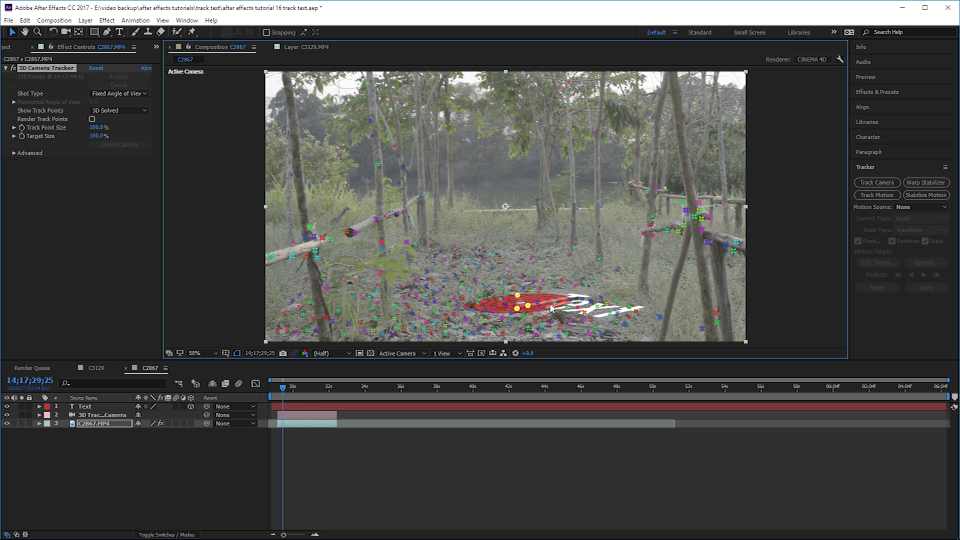
pyautogui.click(90, 406)
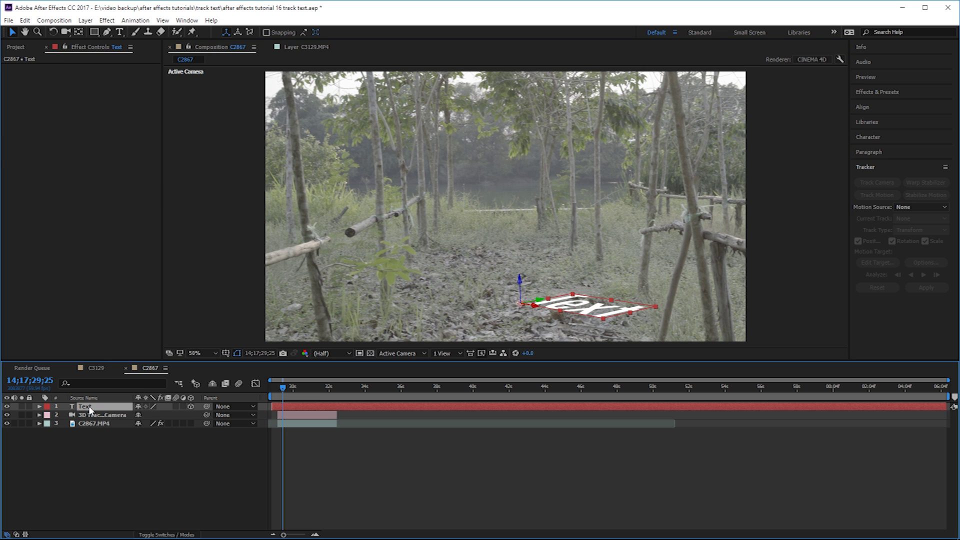
pyautogui.doubleClick(574, 304)
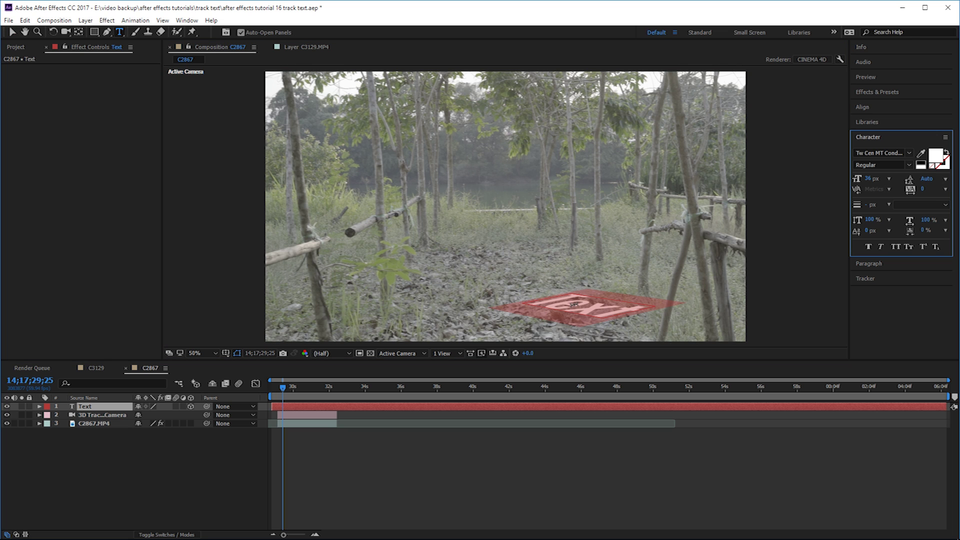
pyautogui.write('floor')
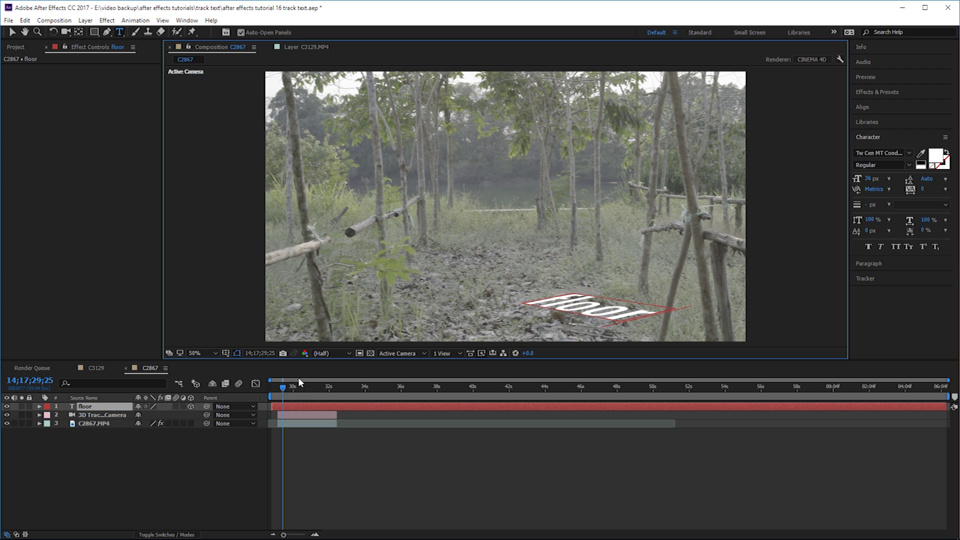
pyautogui.moveTo(286, 388); pyautogui.dragTo(283, 388)
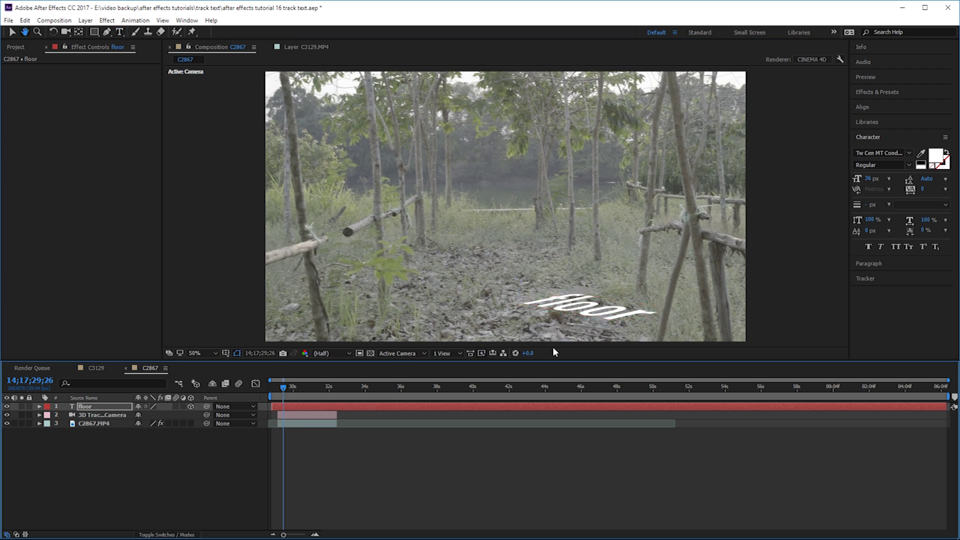
# - Preview the floor text moving with the footage, then open its fill colour picker
pyautogui.press('space')
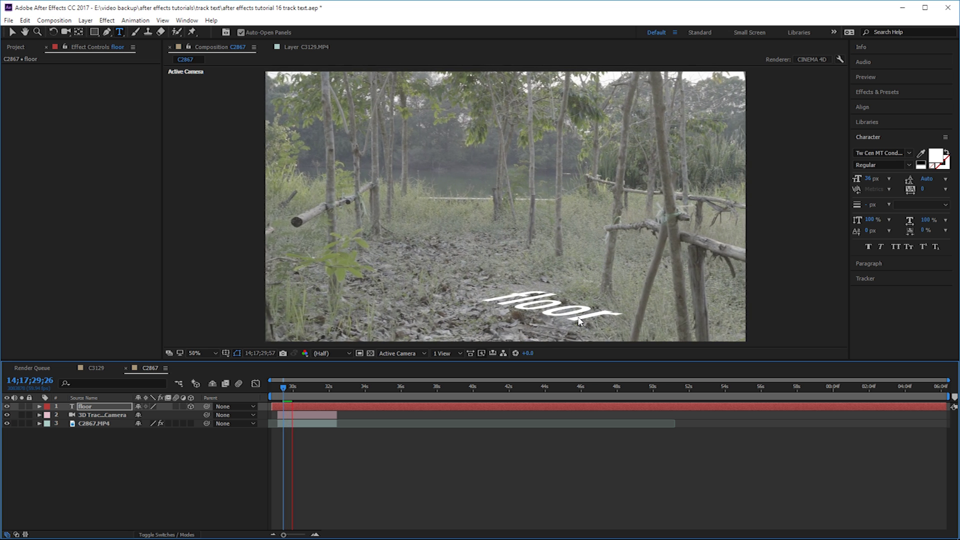
pyautogui.press('space')
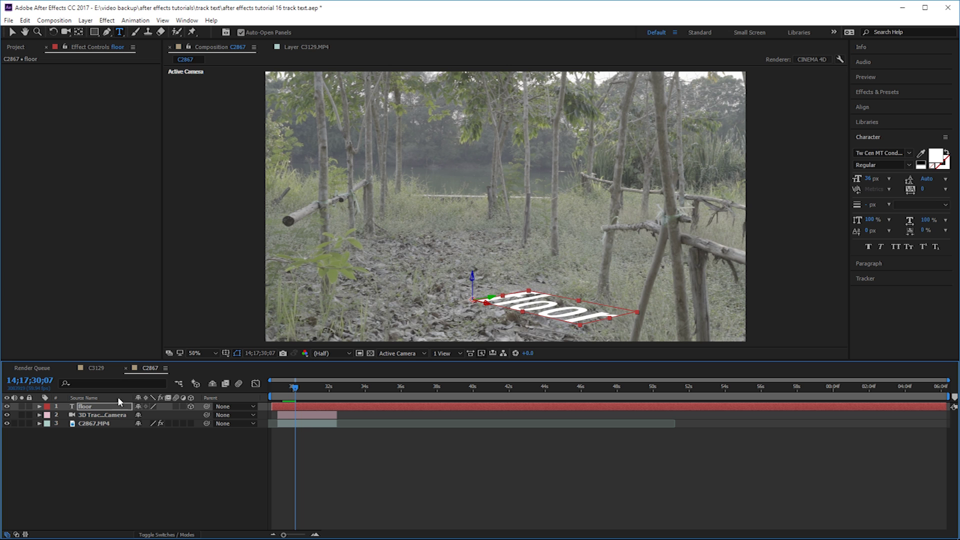
pyautogui.click(543, 308)
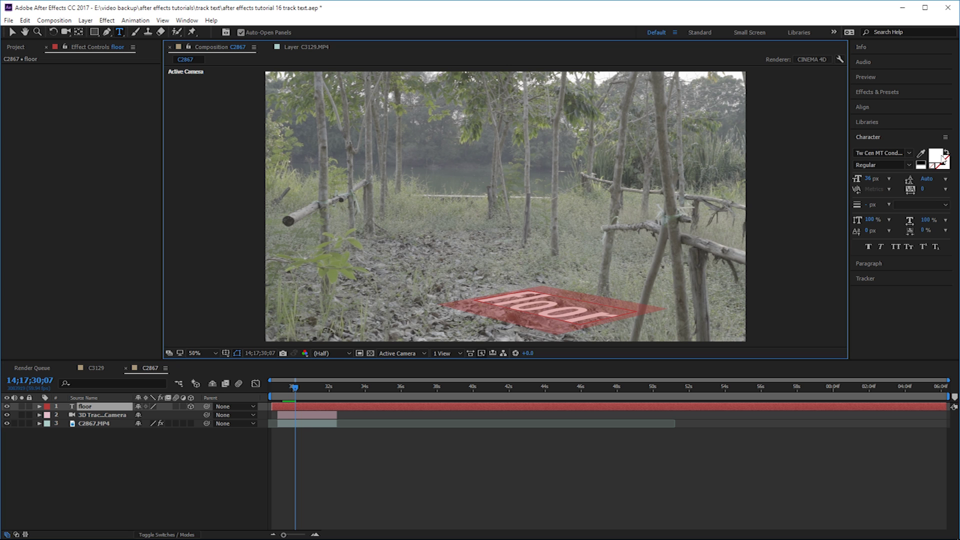
pyautogui.click(940, 158)
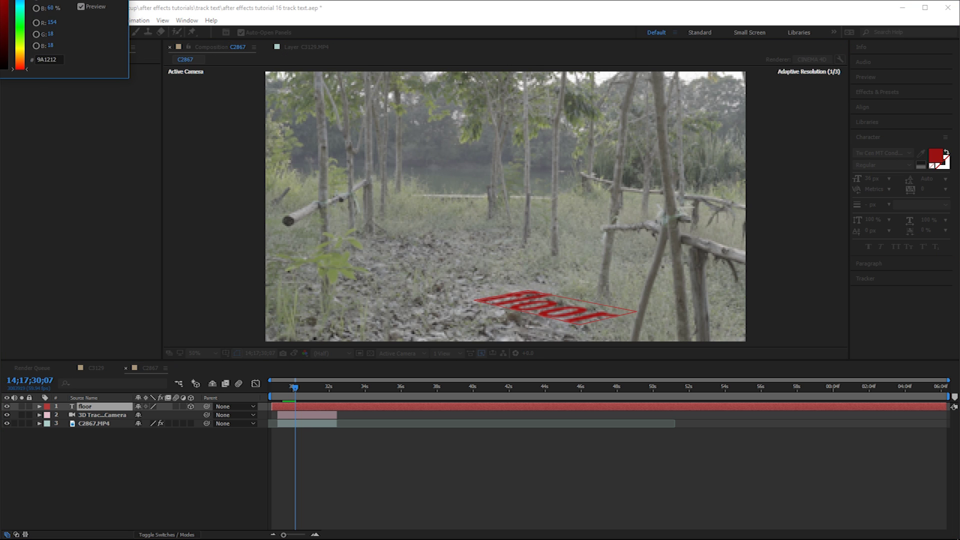
# - Give the floor text a bright red FC0000 fill and nudge it slightly left on the ground
pyautogui.moveTo(285, 141); pyautogui.dragTo(298, 93)
pyautogui.click(412, 94)
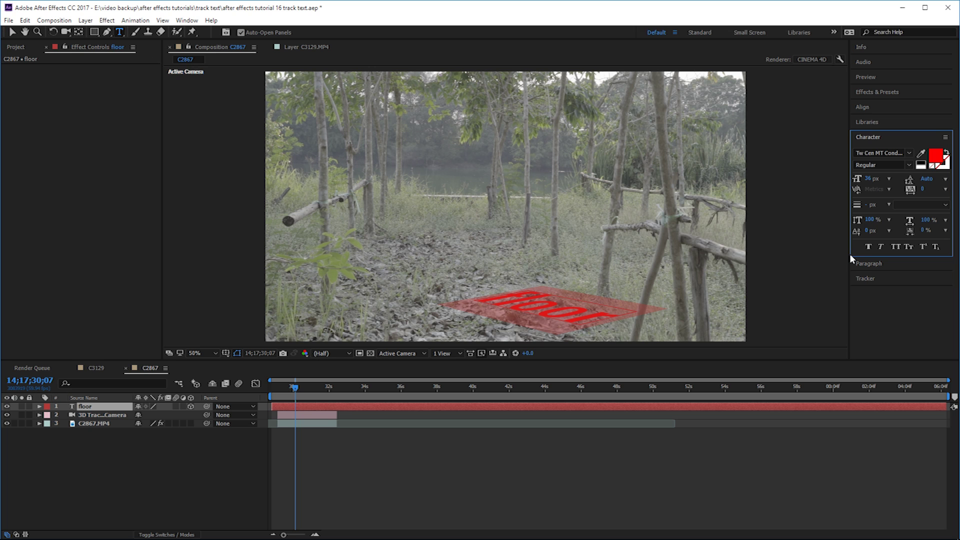
pyautogui.moveTo(310, 386)
pyautogui.mouseDown()
pyautogui.moveTo(322, 385)
pyautogui.moveTo(293, 387)
pyautogui.mouseUp()
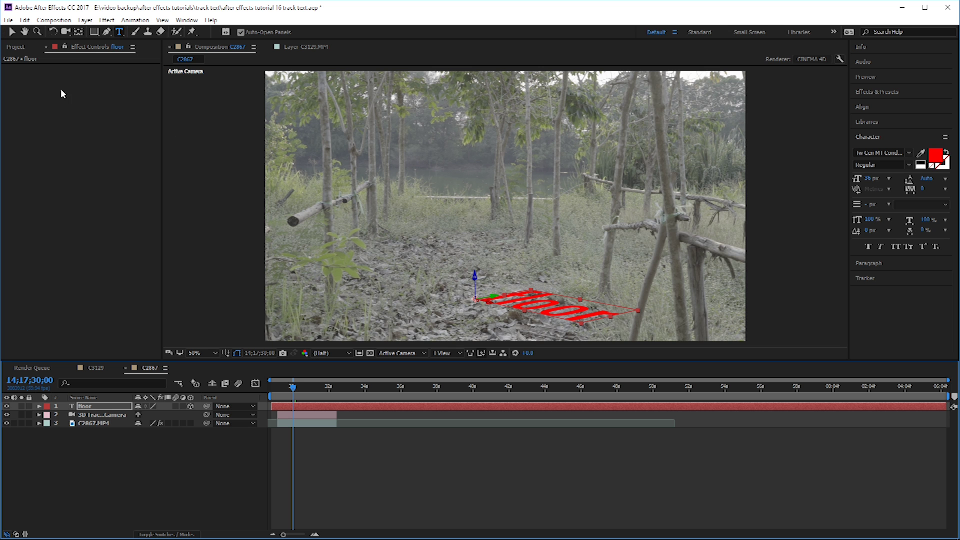
pyautogui.click(13, 31)
pyautogui.moveTo(555, 295)
pyautogui.mouseDown()
pyautogui.moveTo(524, 303)
pyautogui.moveTo(538, 298)
pyautogui.mouseUp()
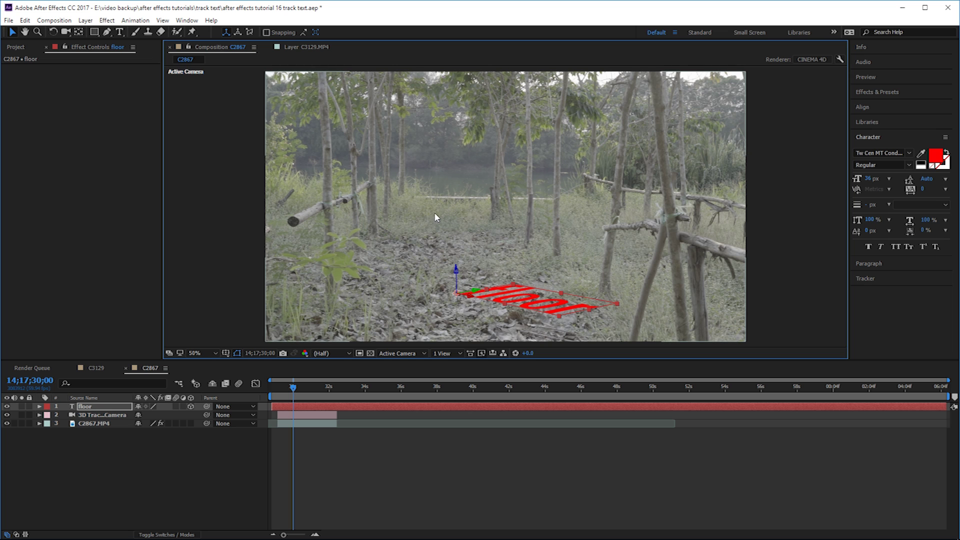
# - Set the floor layer's X Rotation to 74° and Z Rotation to -3°, then preview it upright
pyautogui.click(96, 408)
pyautogui.press('r')
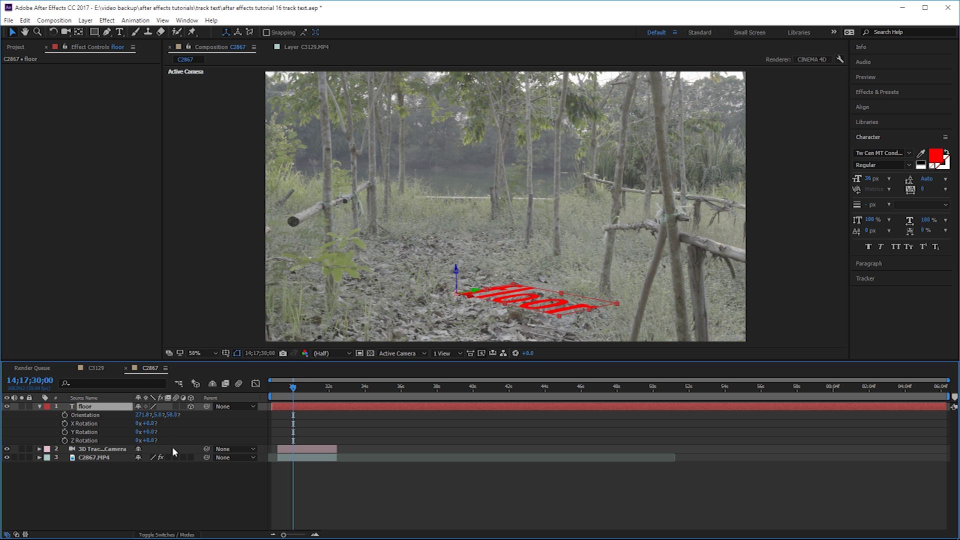
pyautogui.moveTo(147, 424)
pyautogui.mouseDown()
pyautogui.moveTo(198, 415)
pyautogui.moveTo(144, 404)
pyautogui.moveTo(199, 422)
pyautogui.mouseUp()
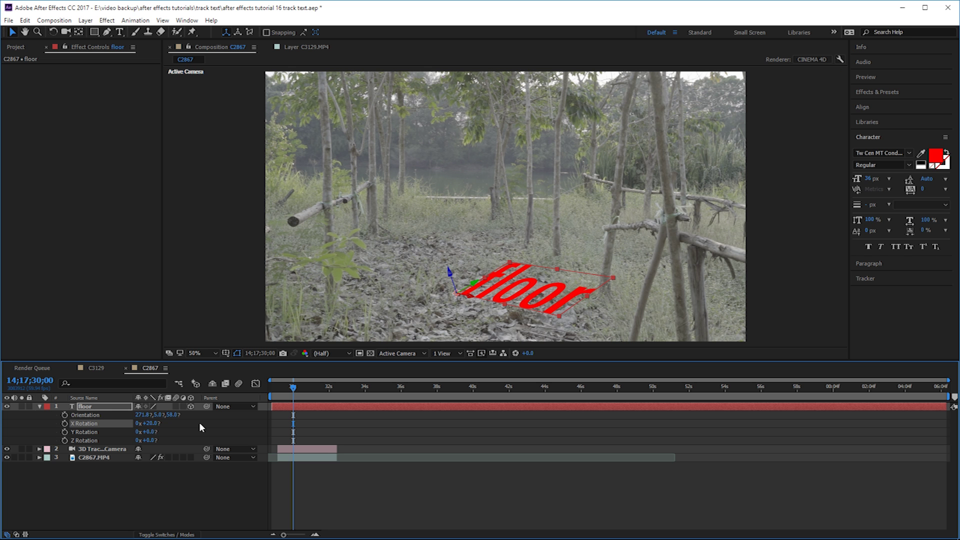
pyautogui.hotkey('ctrl', 'z')
pyautogui.hotkey('ctrl', 'z')
pyautogui.hotkey('ctrl', 'z')
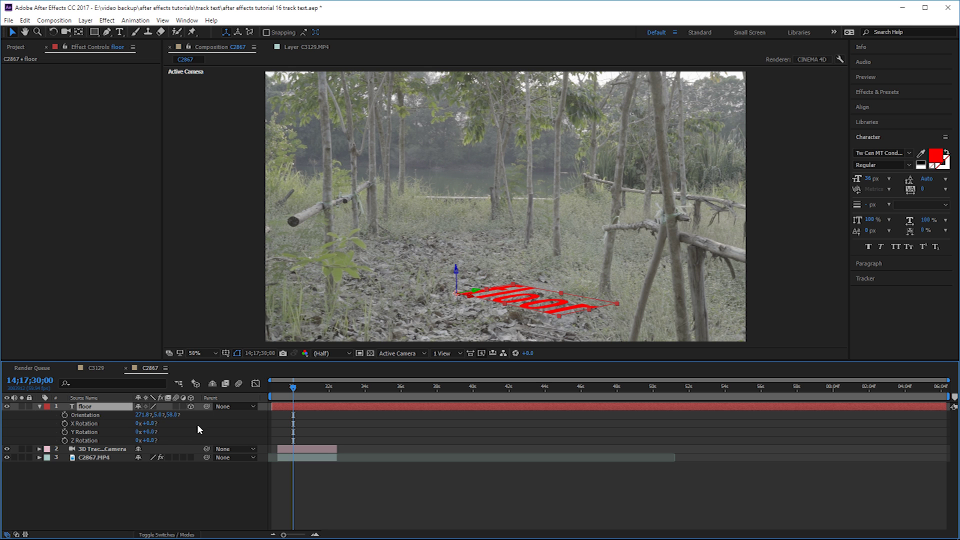
pyautogui.moveTo(150, 432)
pyautogui.mouseDown()
pyautogui.moveTo(180, 428)
pyautogui.moveTo(131, 440)
pyautogui.mouseUp()
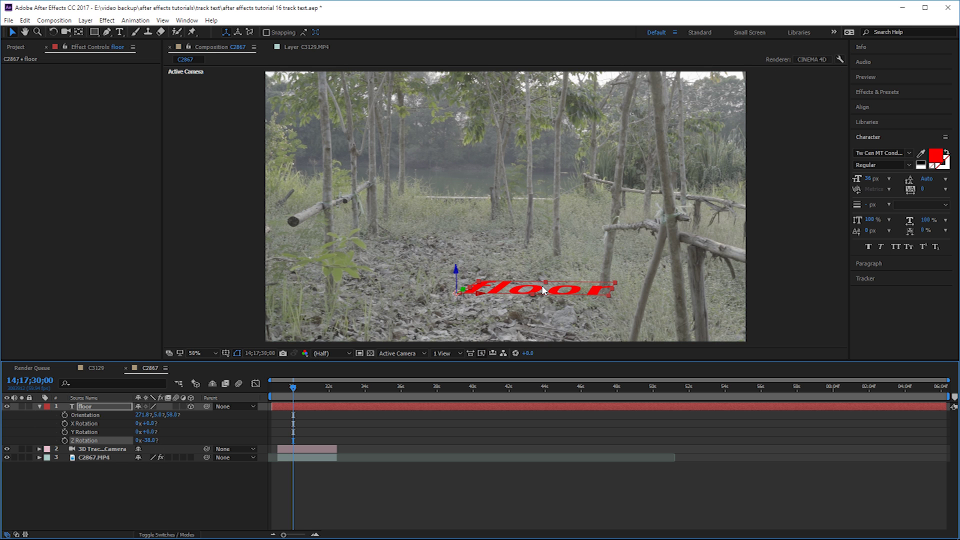
pyautogui.moveTo(150, 423); pyautogui.dragTo(161, 424)
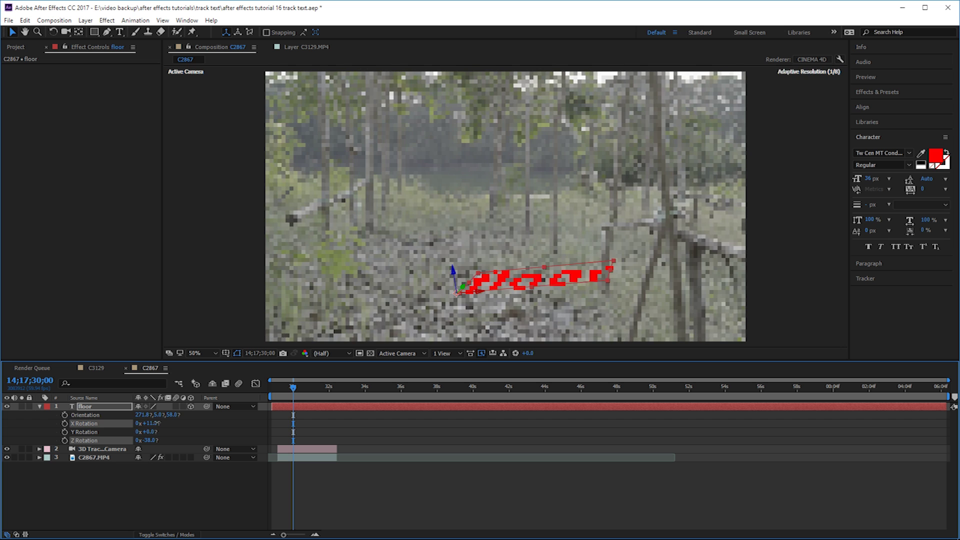
pyautogui.hotkey('ctrl', 'z')
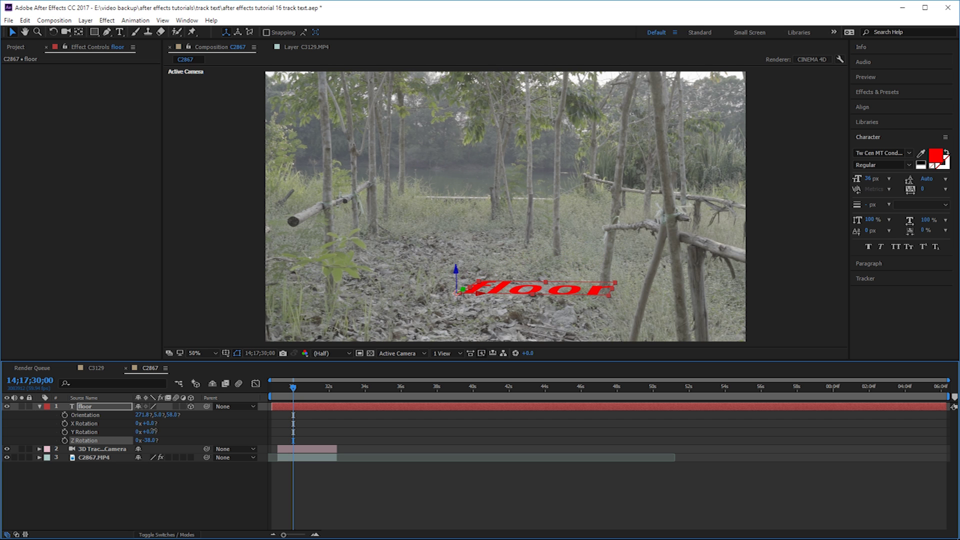
pyautogui.moveTo(150, 423)
pyautogui.mouseDown()
pyautogui.moveTo(187, 422)
pyautogui.moveTo(168, 436)
pyautogui.mouseUp()
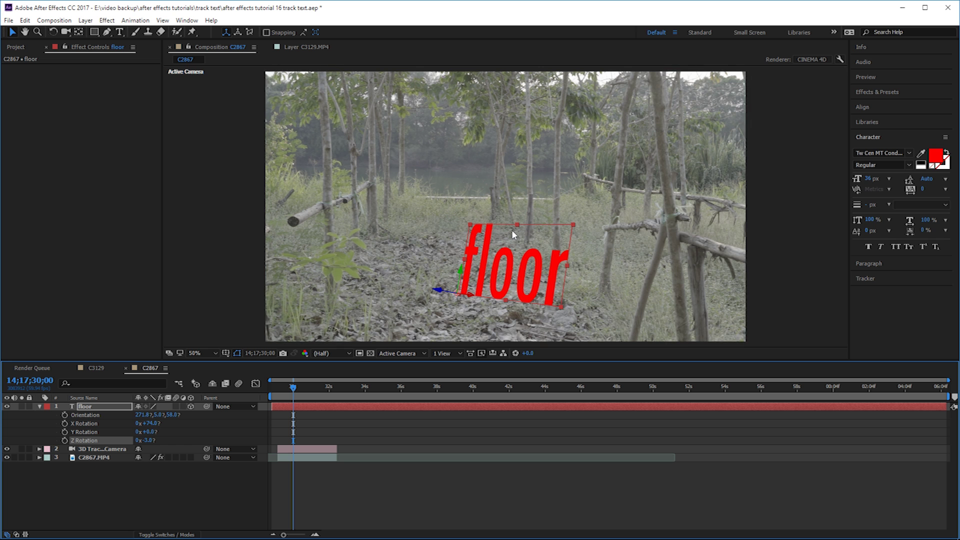
pyautogui.press('space')
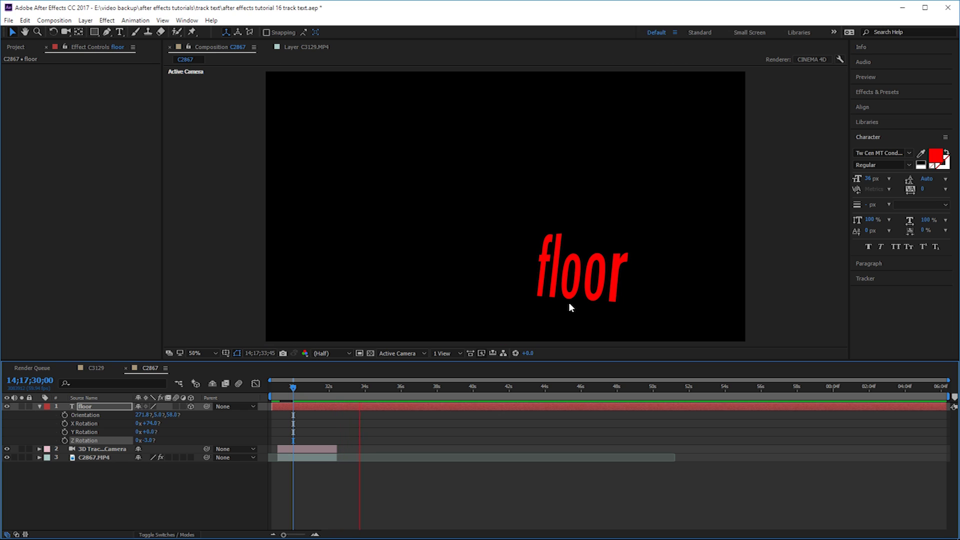
pyautogui.click(302, 387)
pyautogui.moveTo(291, 390); pyautogui.dragTo(288, 388)
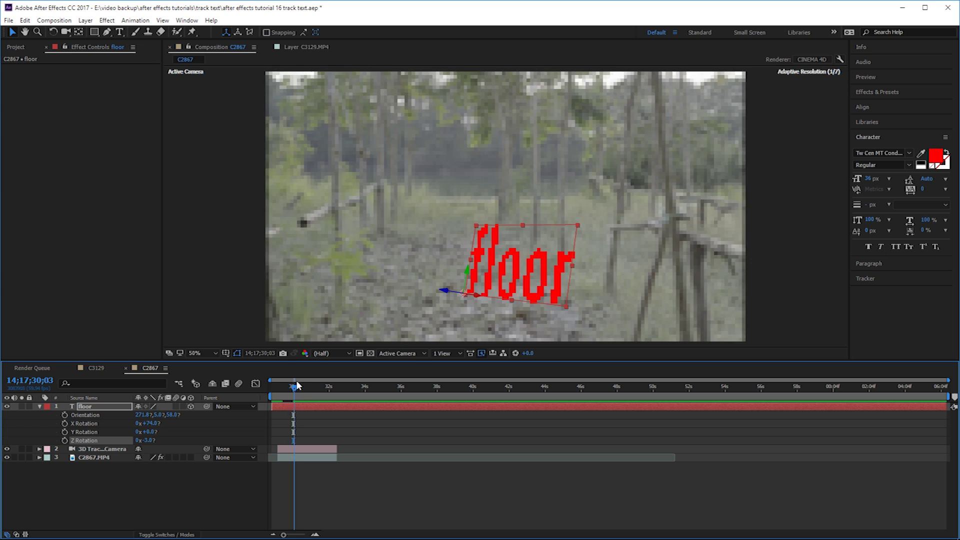
pyautogui.press('space')
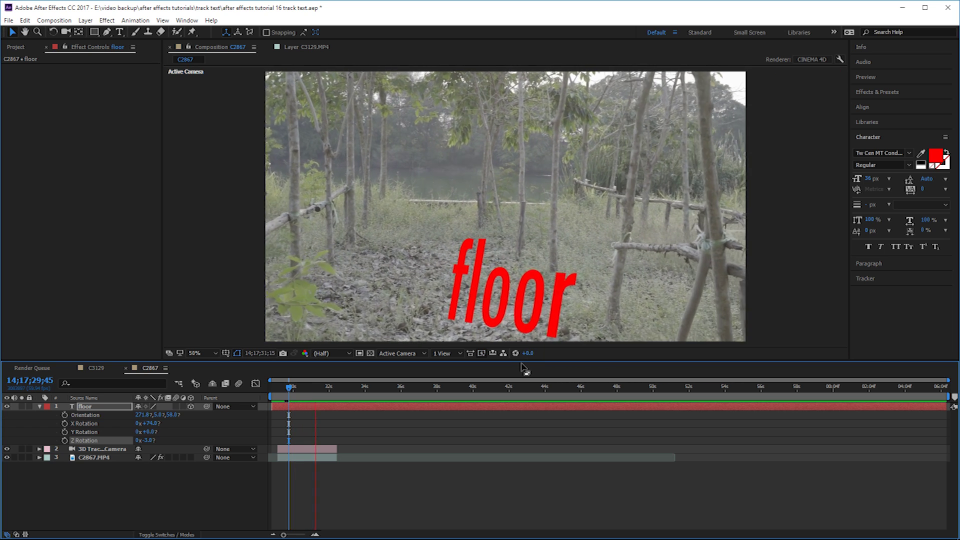
pyautogui.click(304, 388)
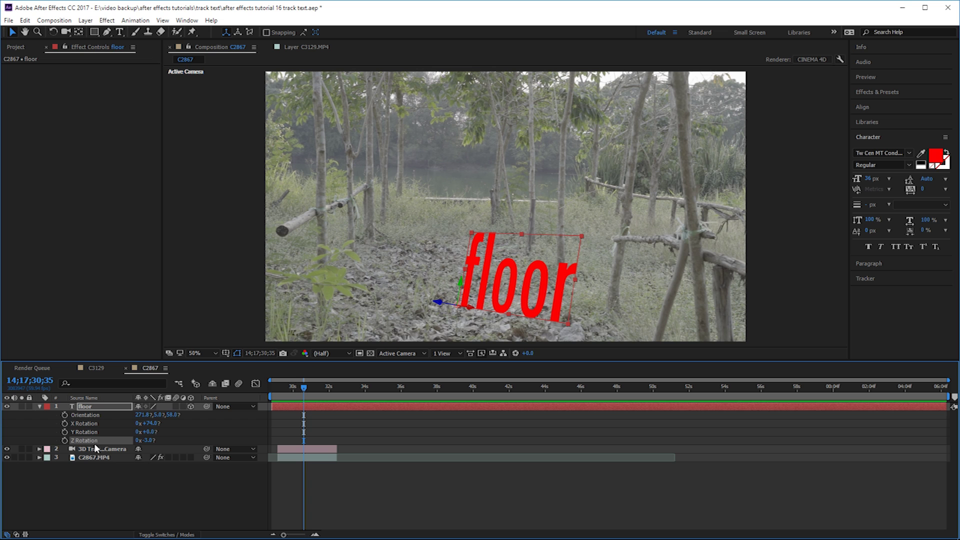
pyautogui.click(103, 457)
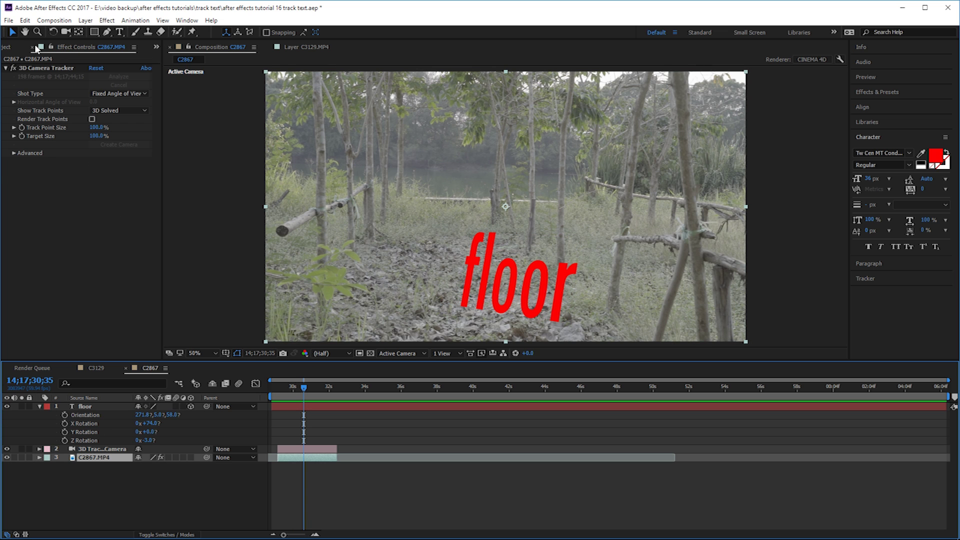
# - Reselect the 3D Camera Tracker on the footage so its solved track points show
pyautogui.click(15, 47)
pyautogui.click(76, 47)
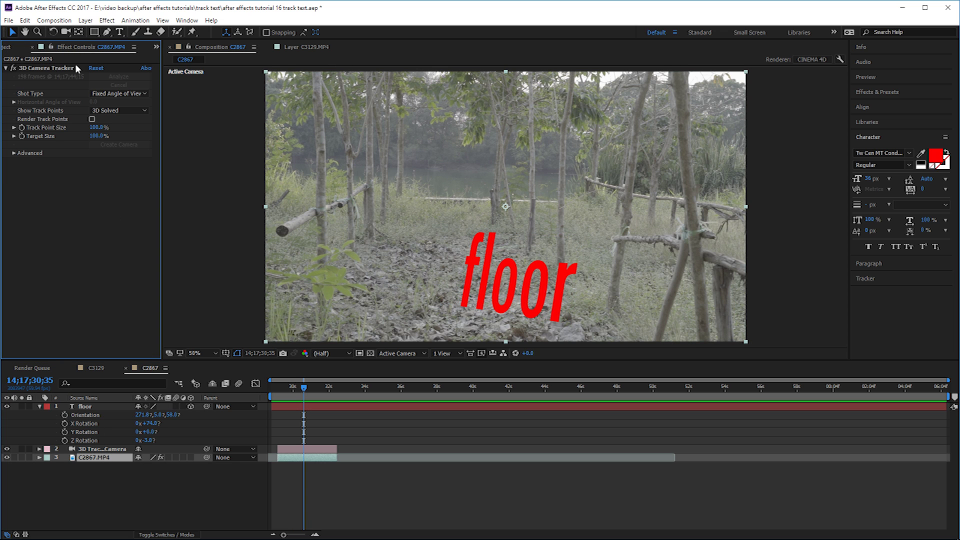
pyautogui.click(47, 68)
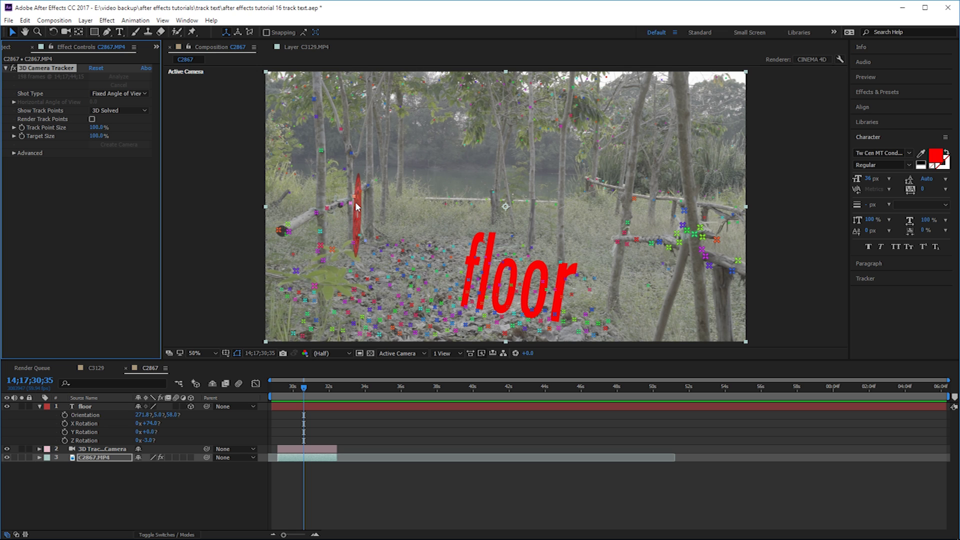
# - Create a text layer on the left tree trunk's track points and select it for editing
pyautogui.click(356, 207)
pyautogui.rightClick(357, 210)
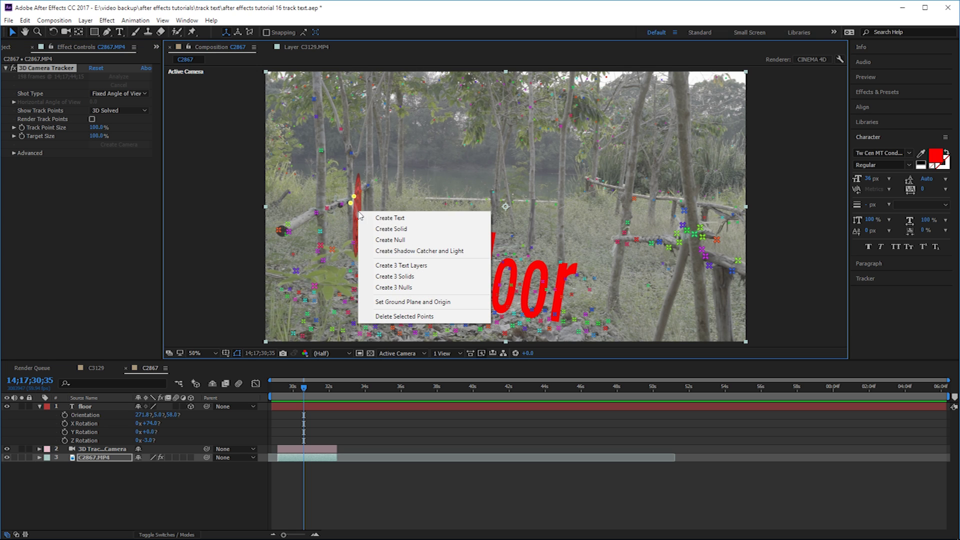
pyautogui.click(384, 220)
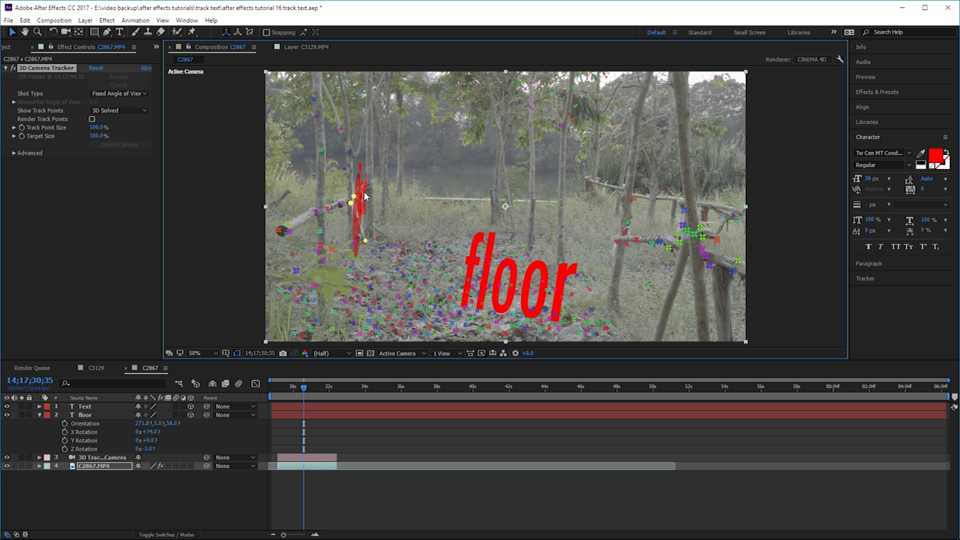
pyautogui.click(92, 405)
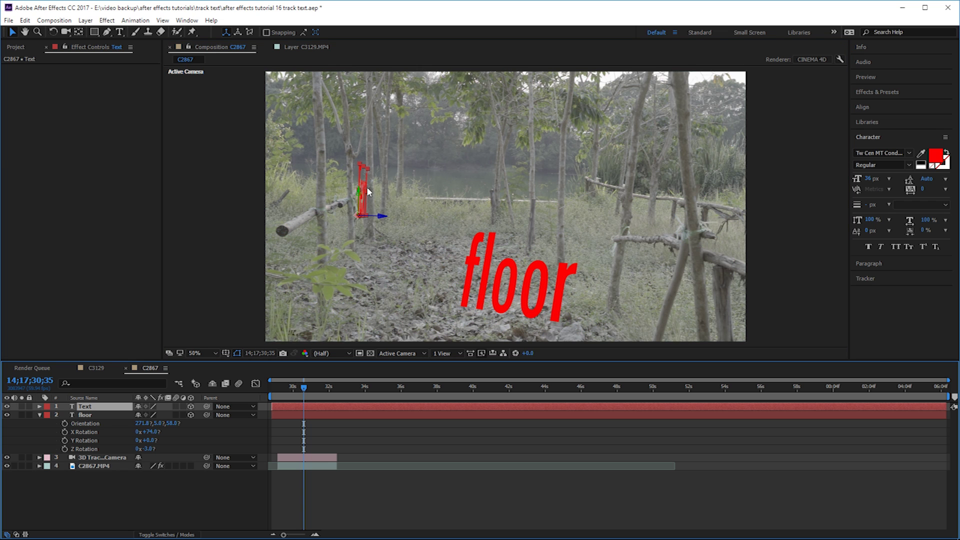
pyautogui.hotkey('ctrl', 't')
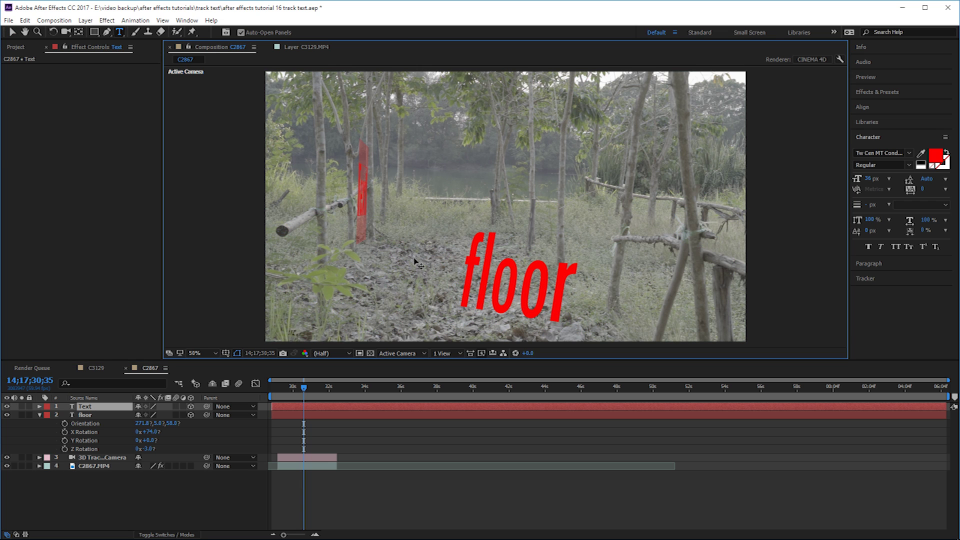
# - Type 'tree' into the trunk text layer and preview both tracked words from an earlier frame
pyautogui.write('tree')
pyautogui.moveTo(303, 393); pyautogui.dragTo(288, 394)
pyautogui.press('space')
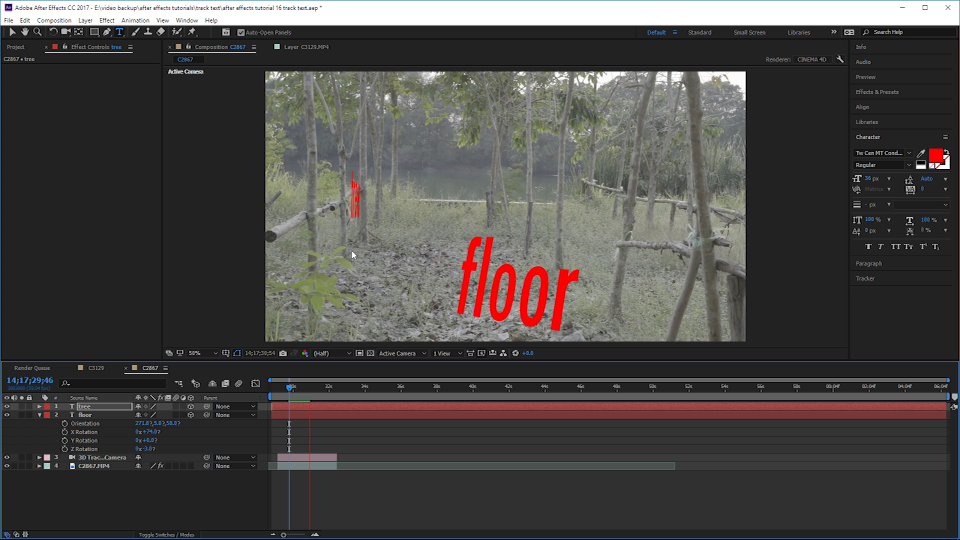
pyautogui.press('space')
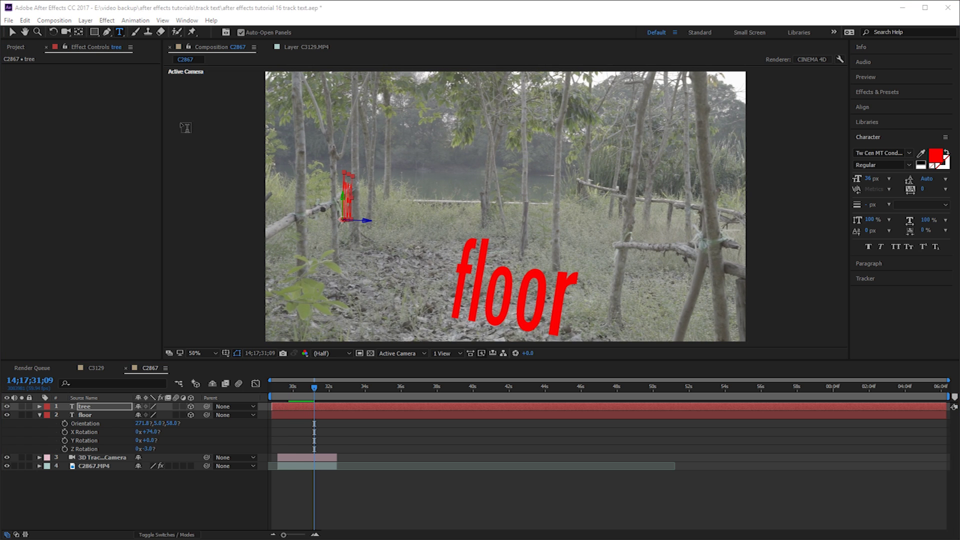